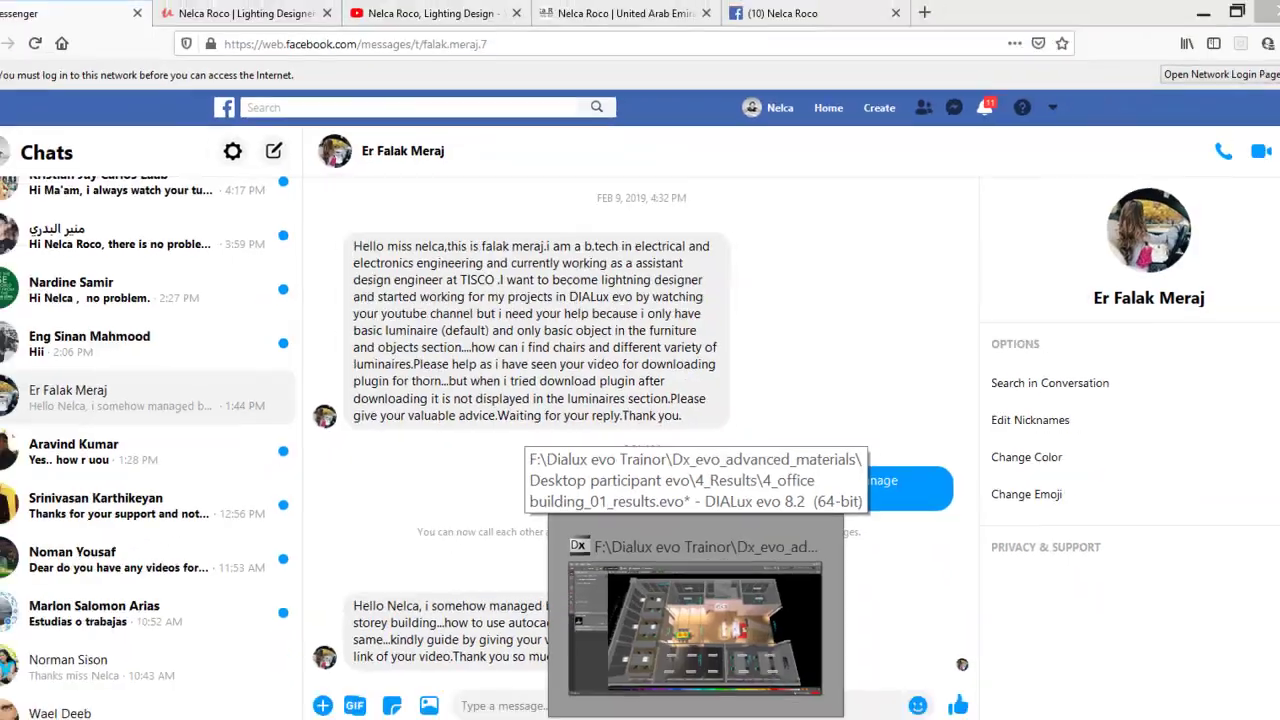
- Bring the DIALux evo office building project forward and pan the 3D view sideways
click(914, 614)
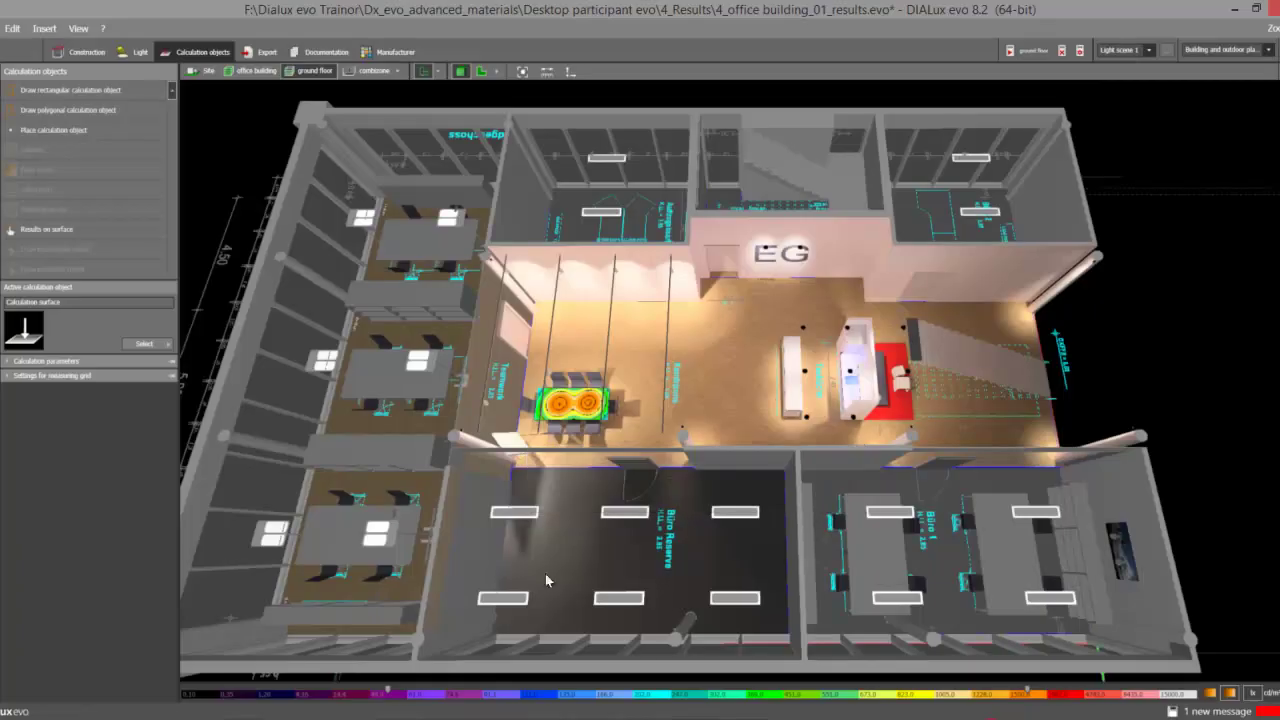
middle_drag(1120, 358, 1020, 383)
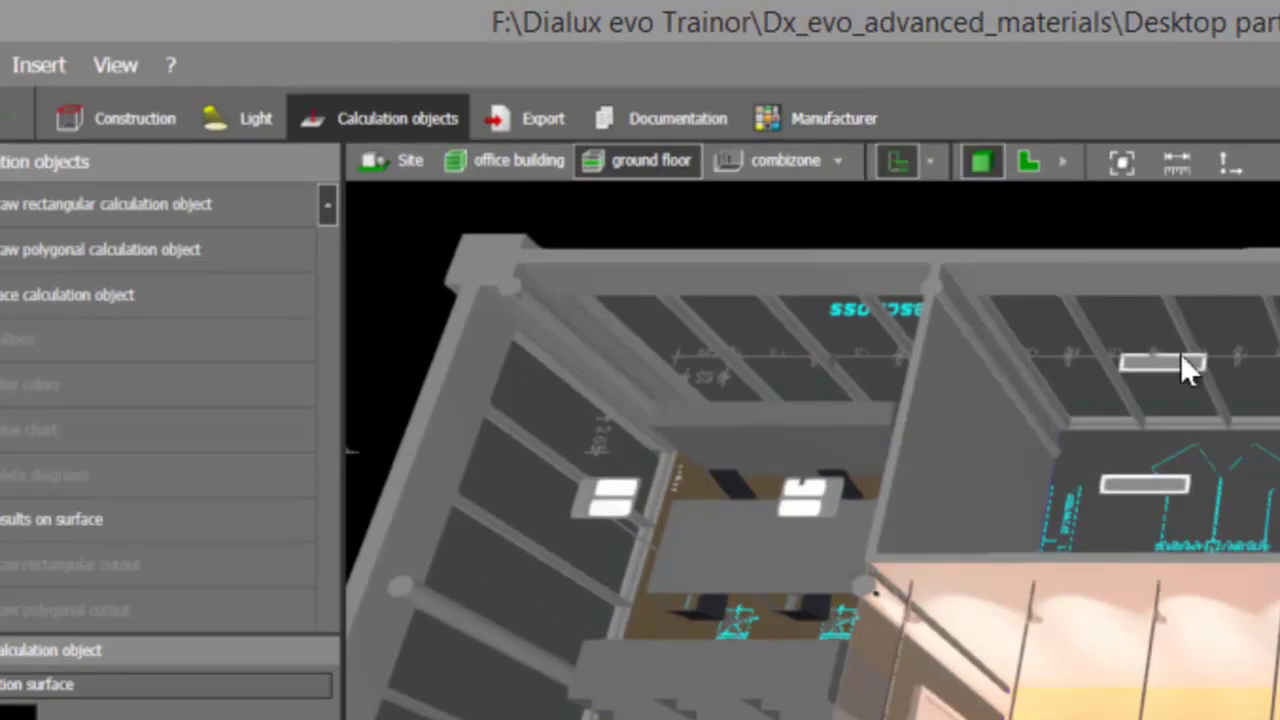
- Open the Manufacturer catalogue, scroll the bottom logo strip, and pick Disano Illuminazione
click(822, 116)
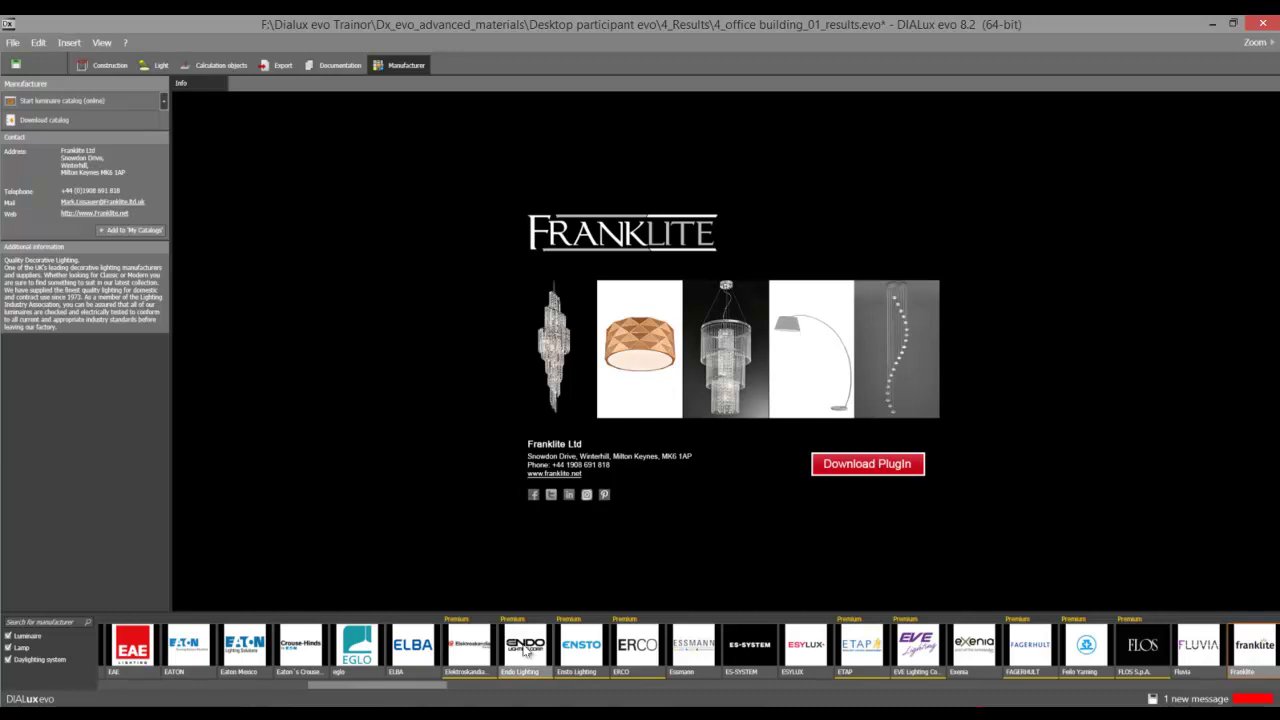
drag(417, 690, 369, 690)
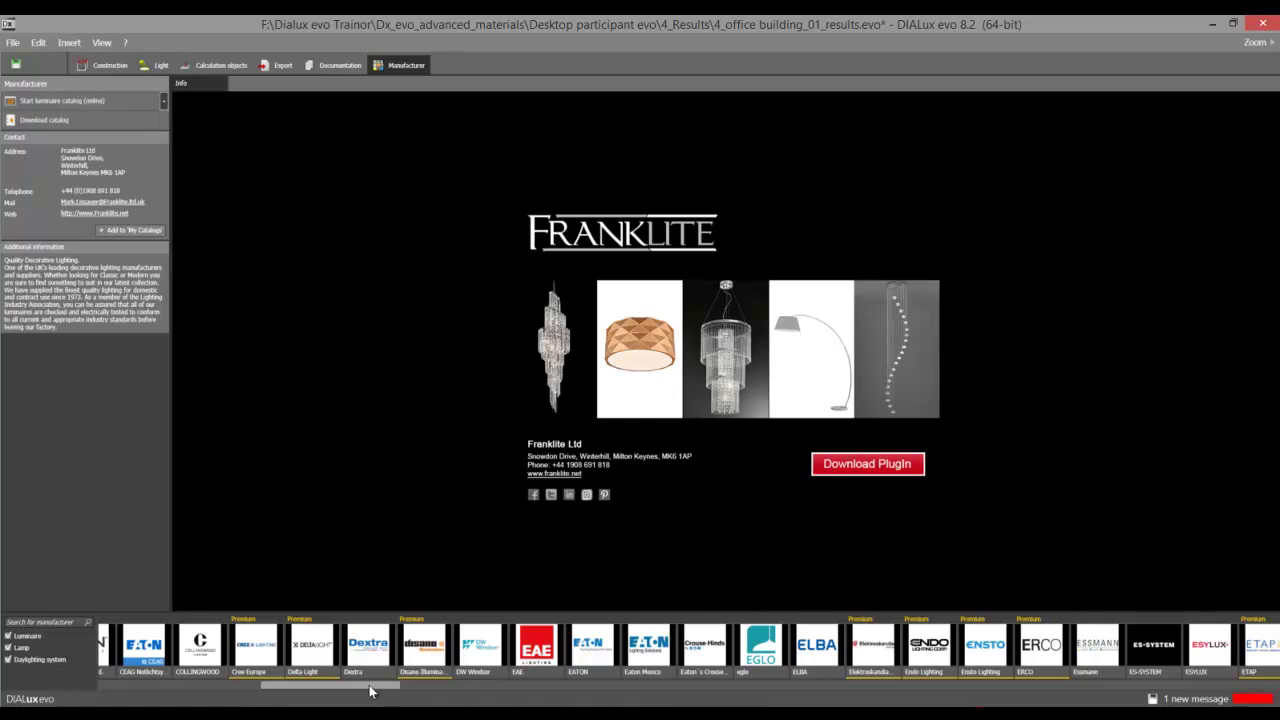
drag(369, 690, 371, 690)
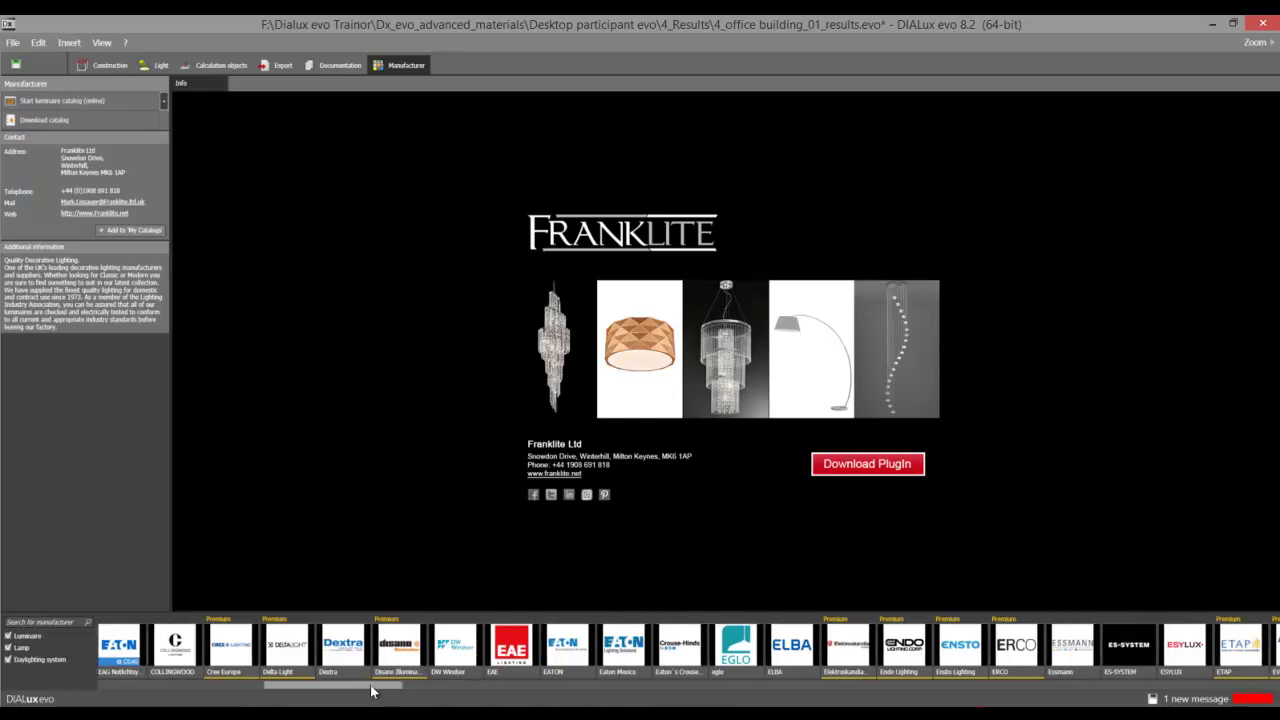
drag(371, 690, 400, 686)
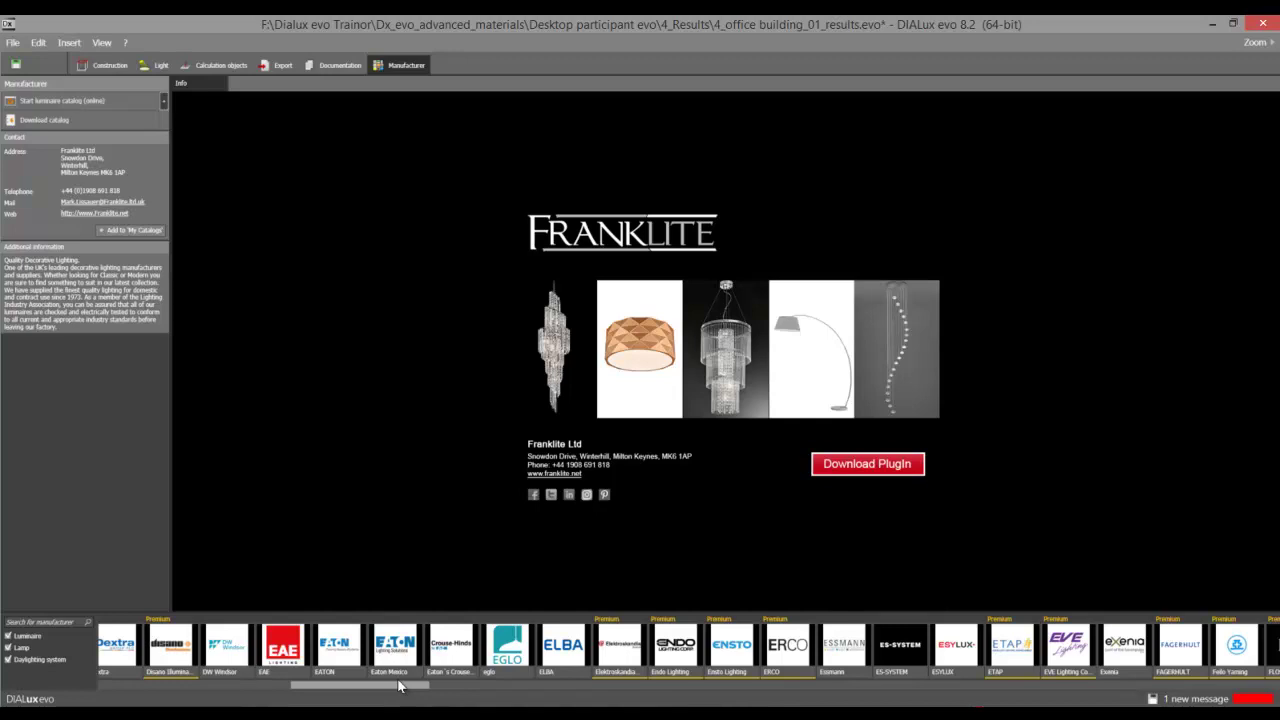
drag(399, 684, 402, 685)
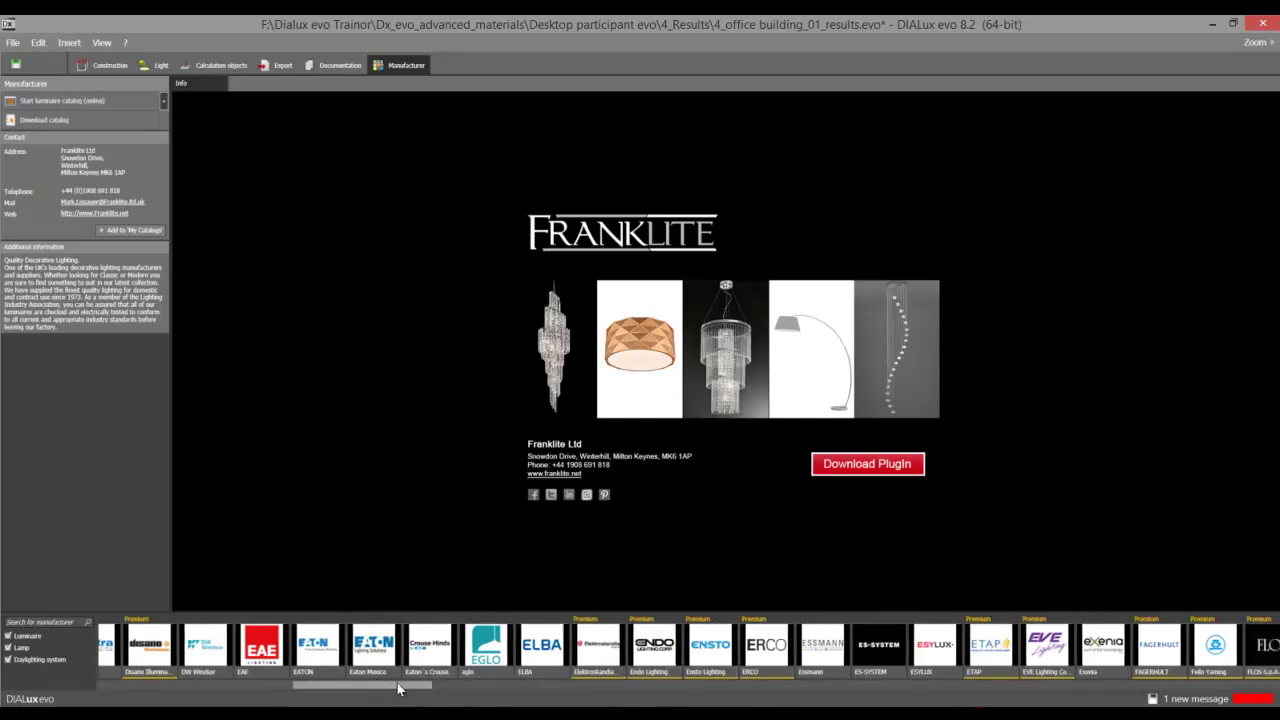
drag(400, 686, 341, 682)
click(284, 651)
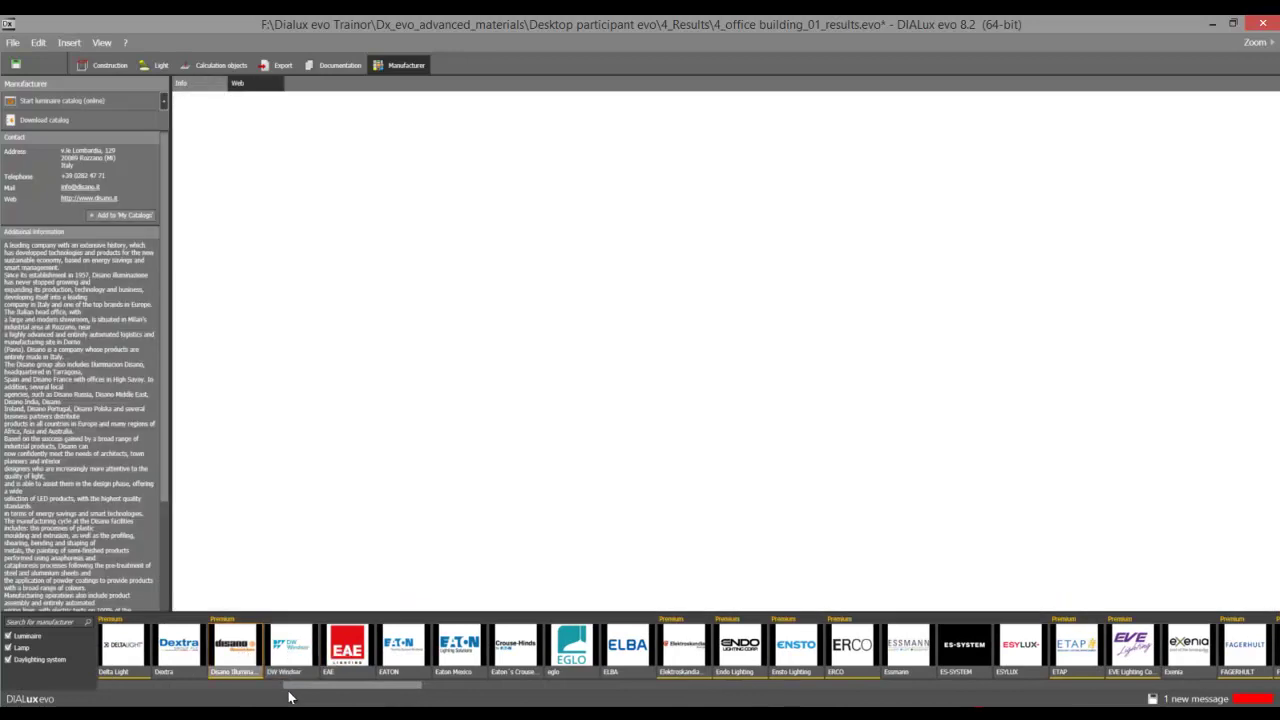
- Scroll the manufacturer logo strip while Disano's website loads in the Web tab
drag(306, 688, 220, 689)
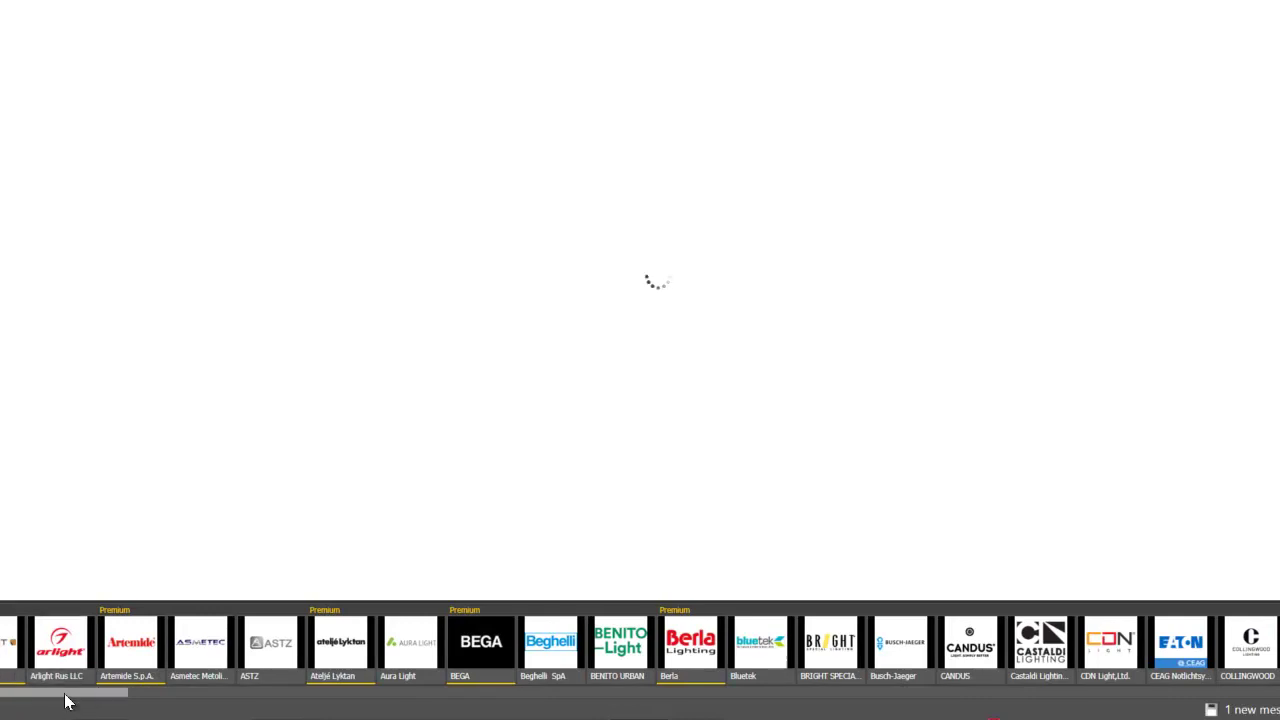
drag(69, 700, 851, 694)
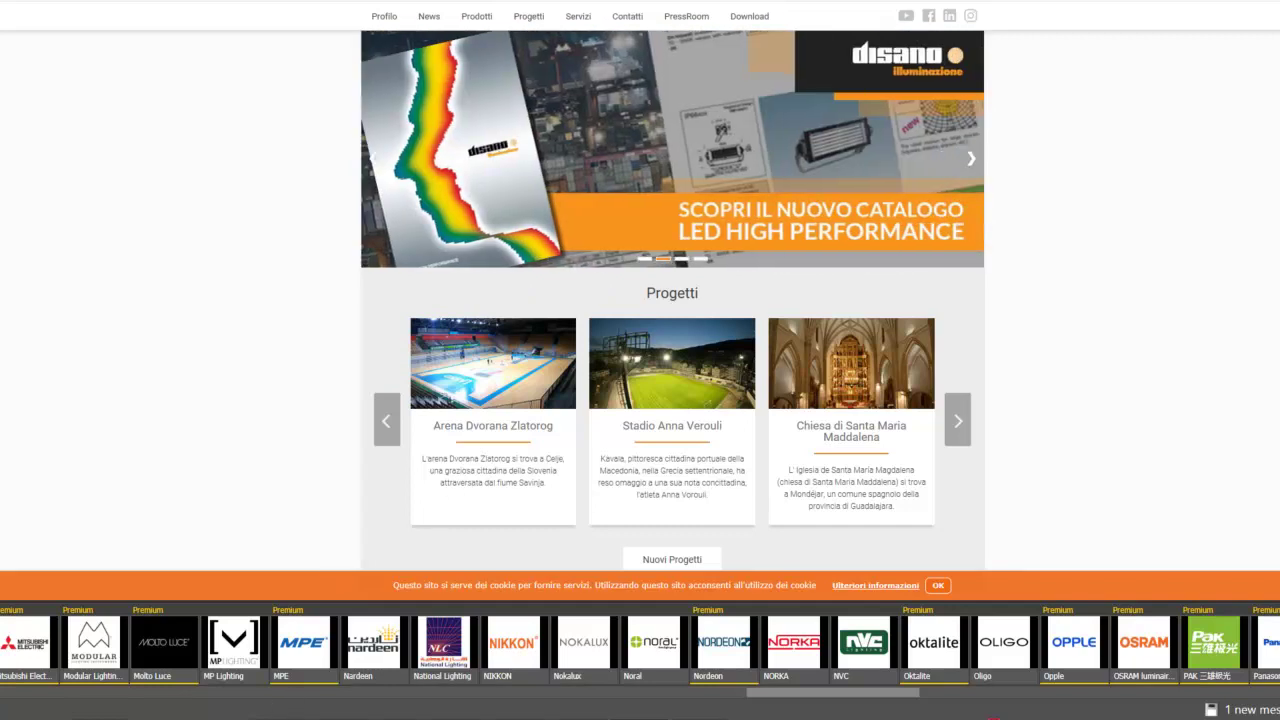
- Search Google for 'lumexpress' in Chrome
mouse_move(137, 718)
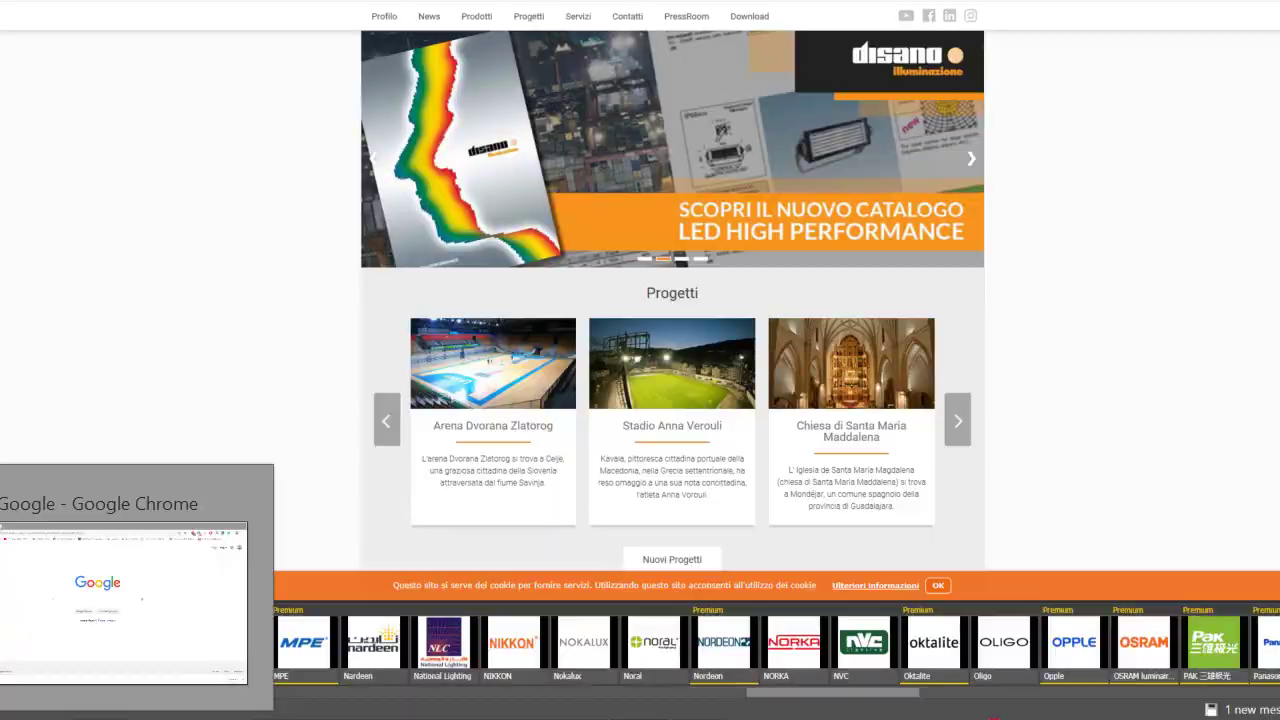
click(137, 718)
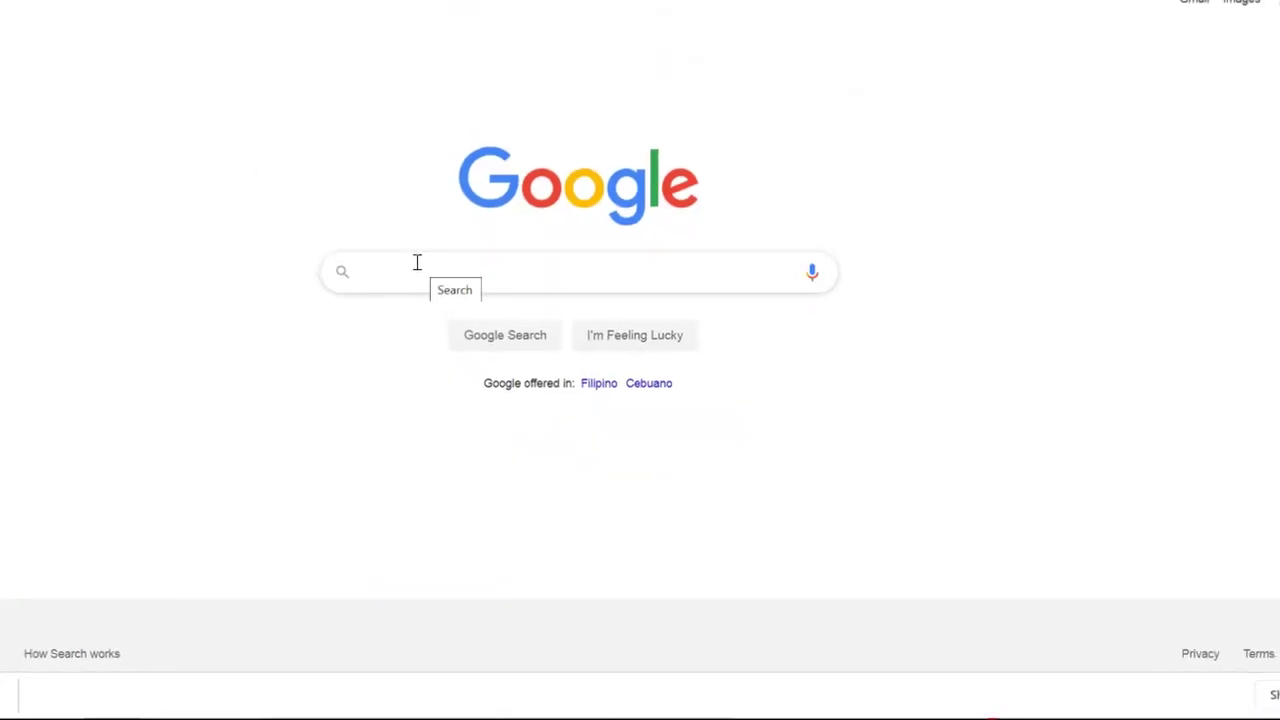
text(lumexpress)
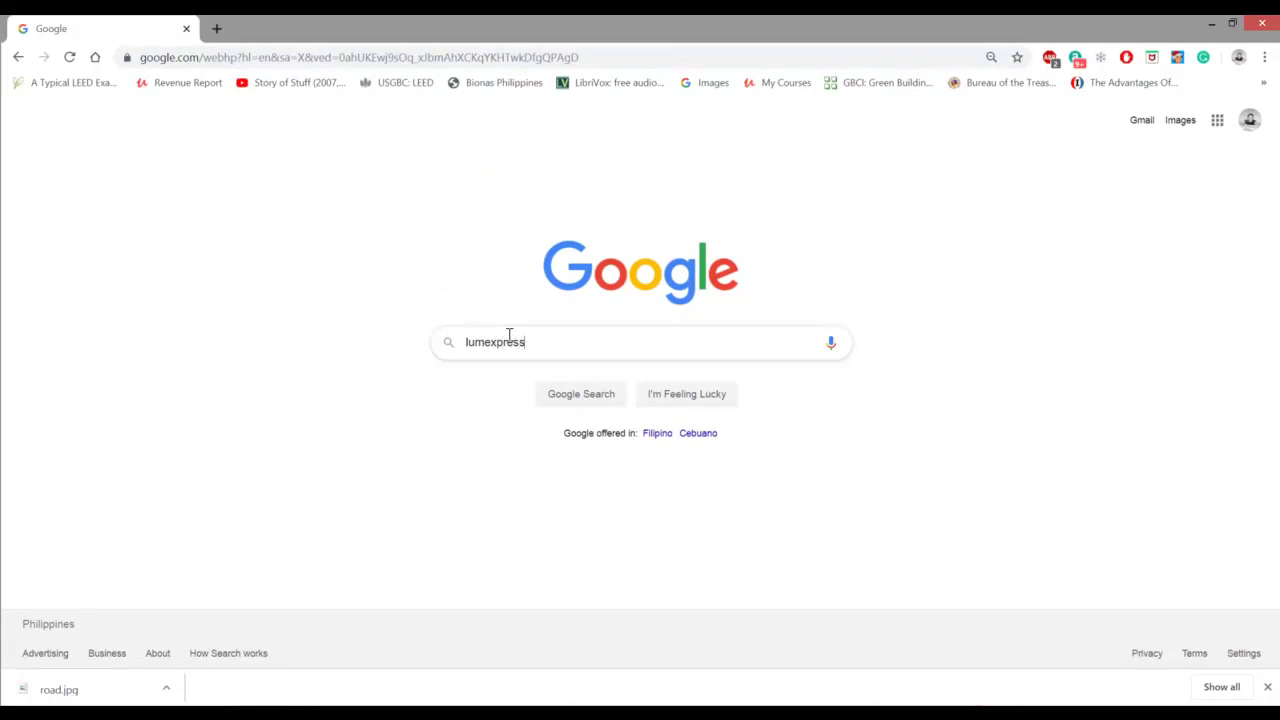
key(Return)
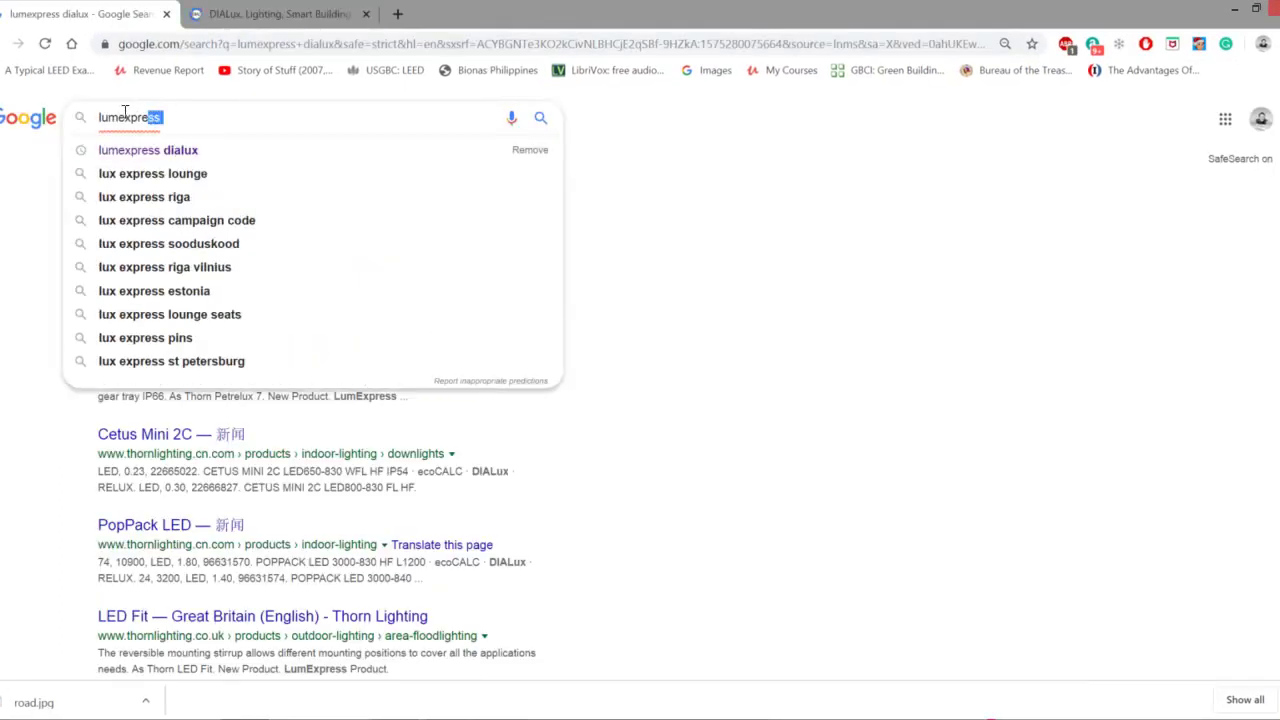
- Replace the query with 'lumse' and run the 'lumsearch' suggestion
double_click(125, 117)
text(lumse)
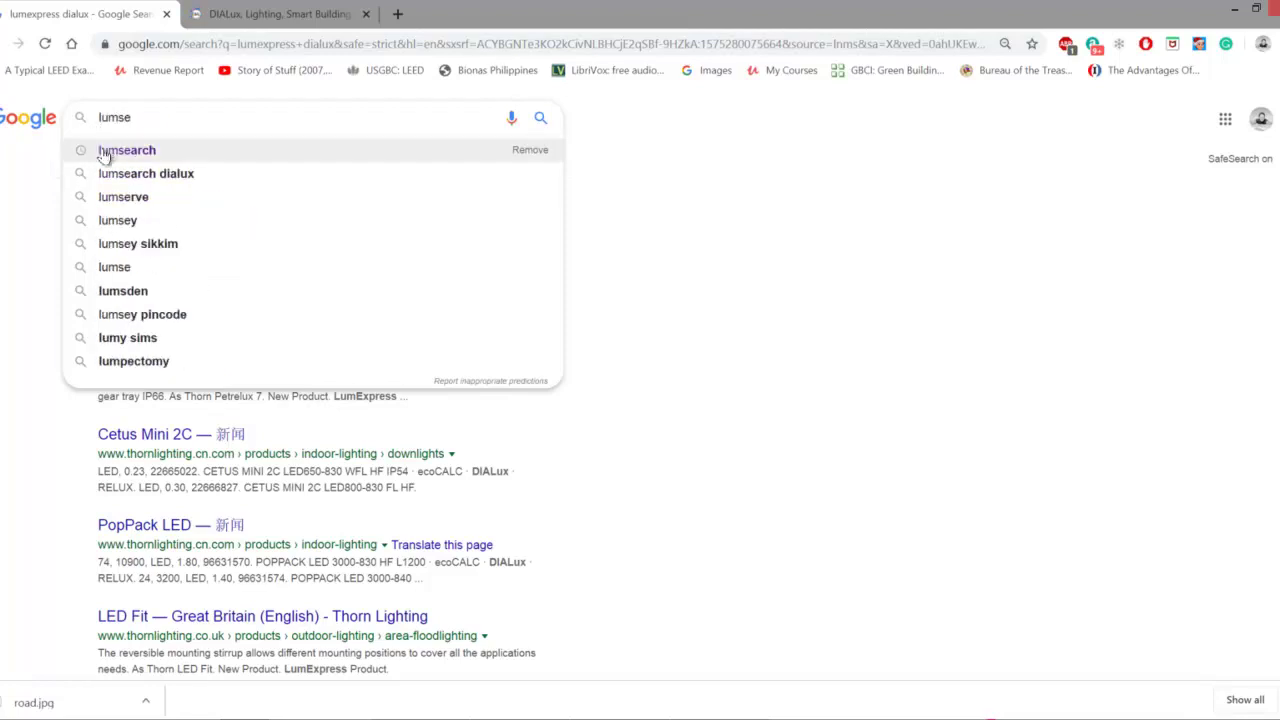
click(107, 151)
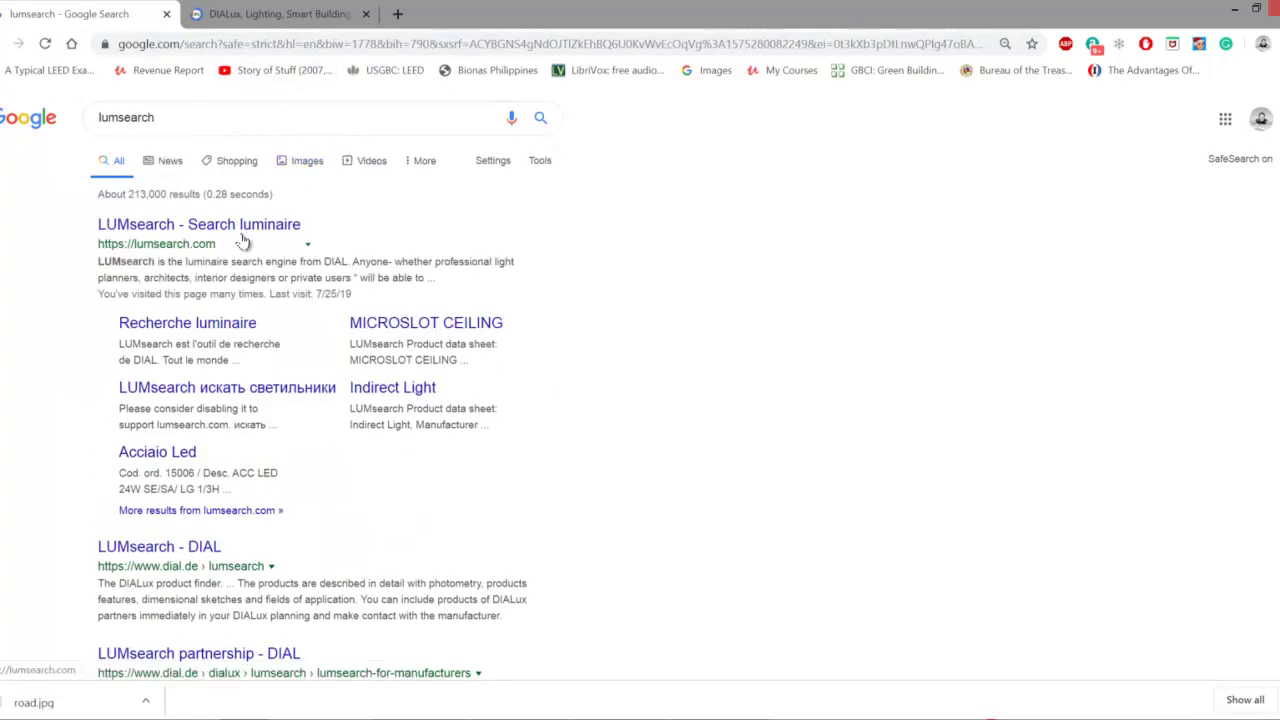
- Open lumsearch.com, close the DIALux tab, and filter to Outdoor, Wall surface mounted luminaires
click(240, 233)
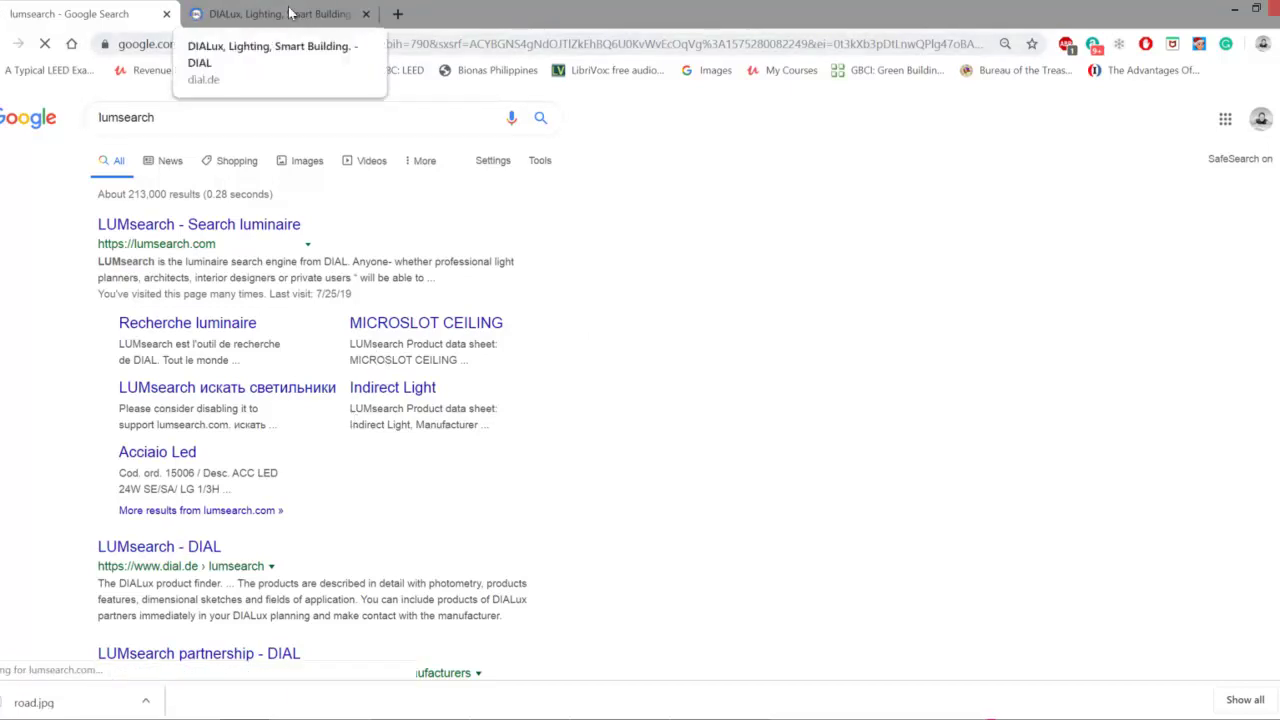
click(366, 14)
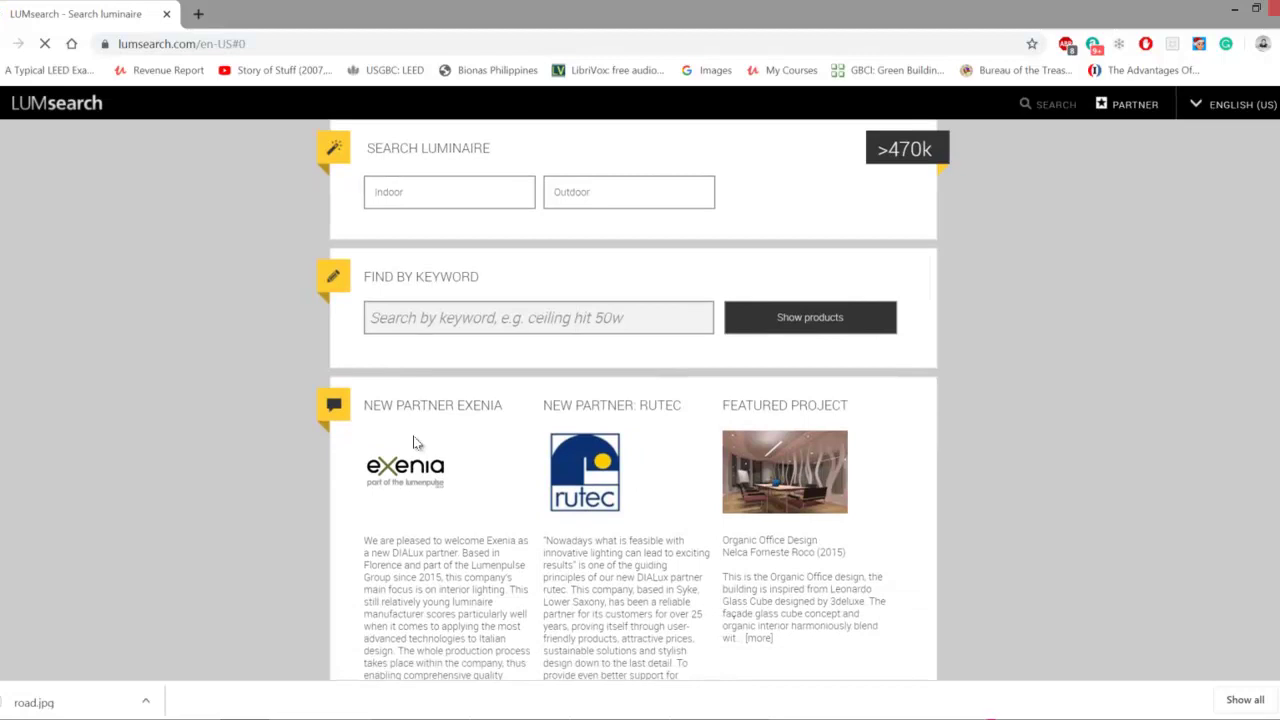
scroll(500, 410, down, 3)
scroll(500, 410, up, 3)
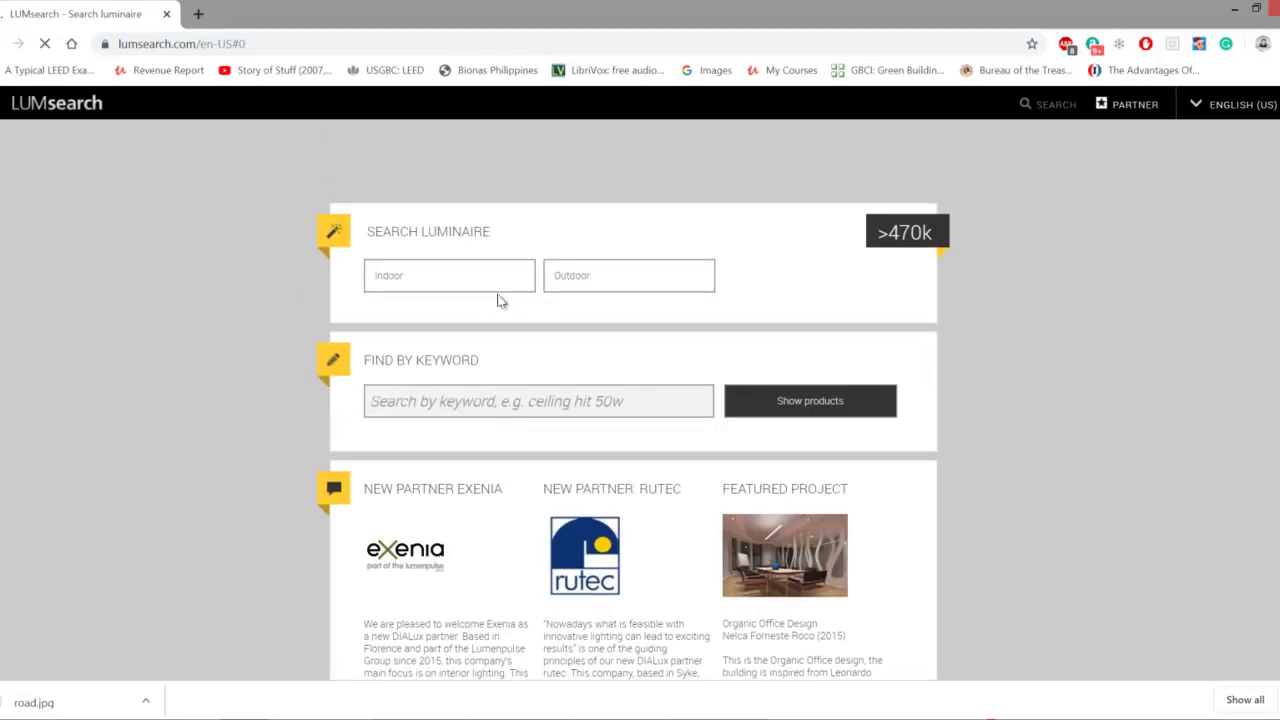
click(575, 277)
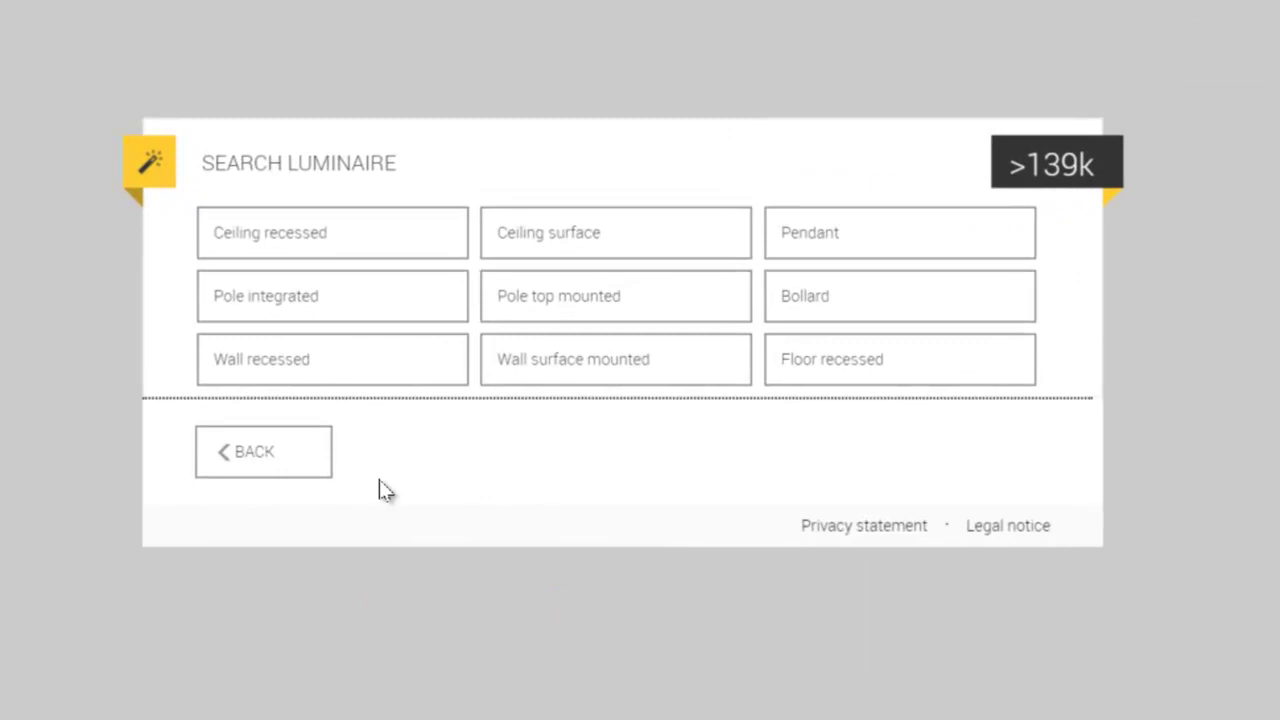
click(572, 370)
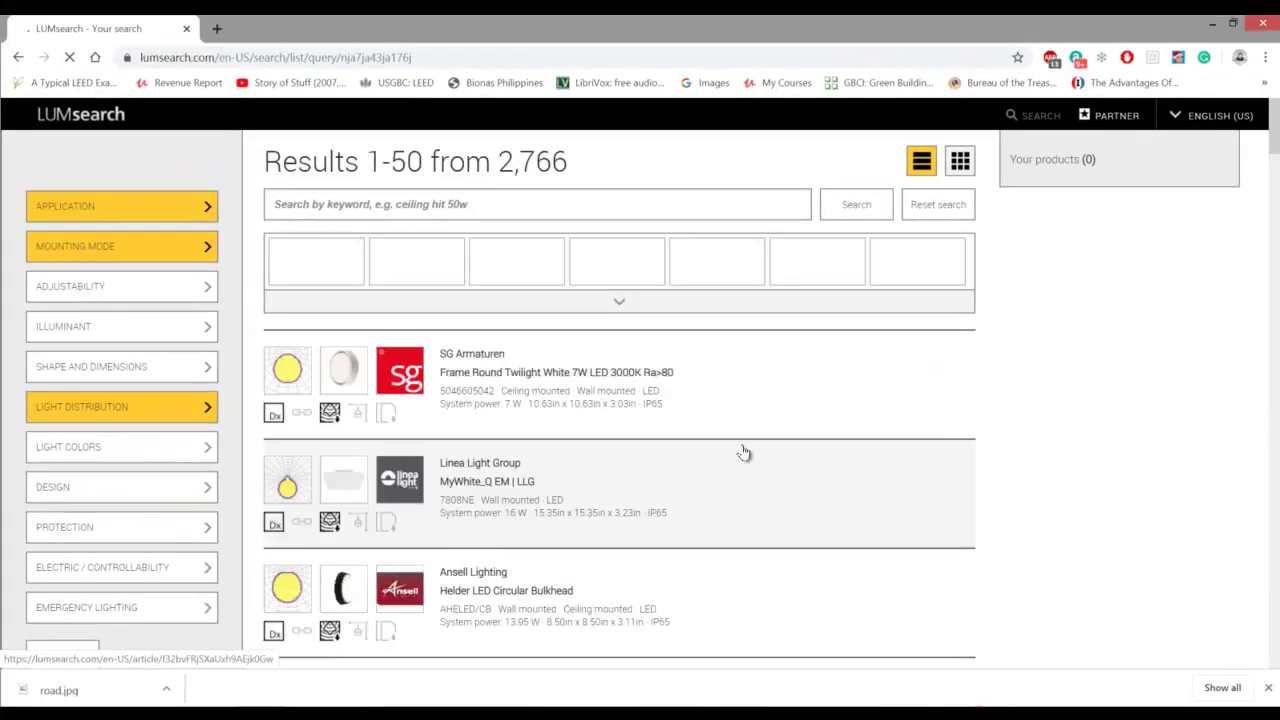
scroll(480, 466, down, 2)
scroll(551, 486, down, 2)
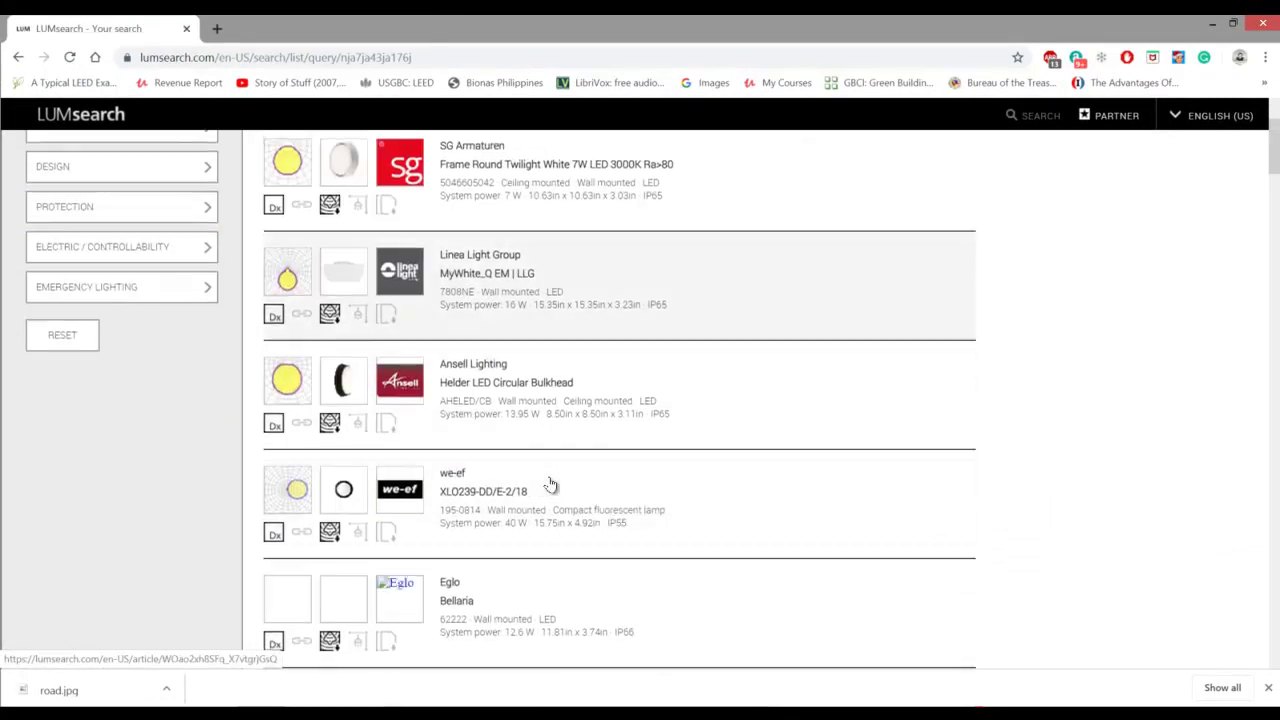
scroll(551, 486, down, 7)
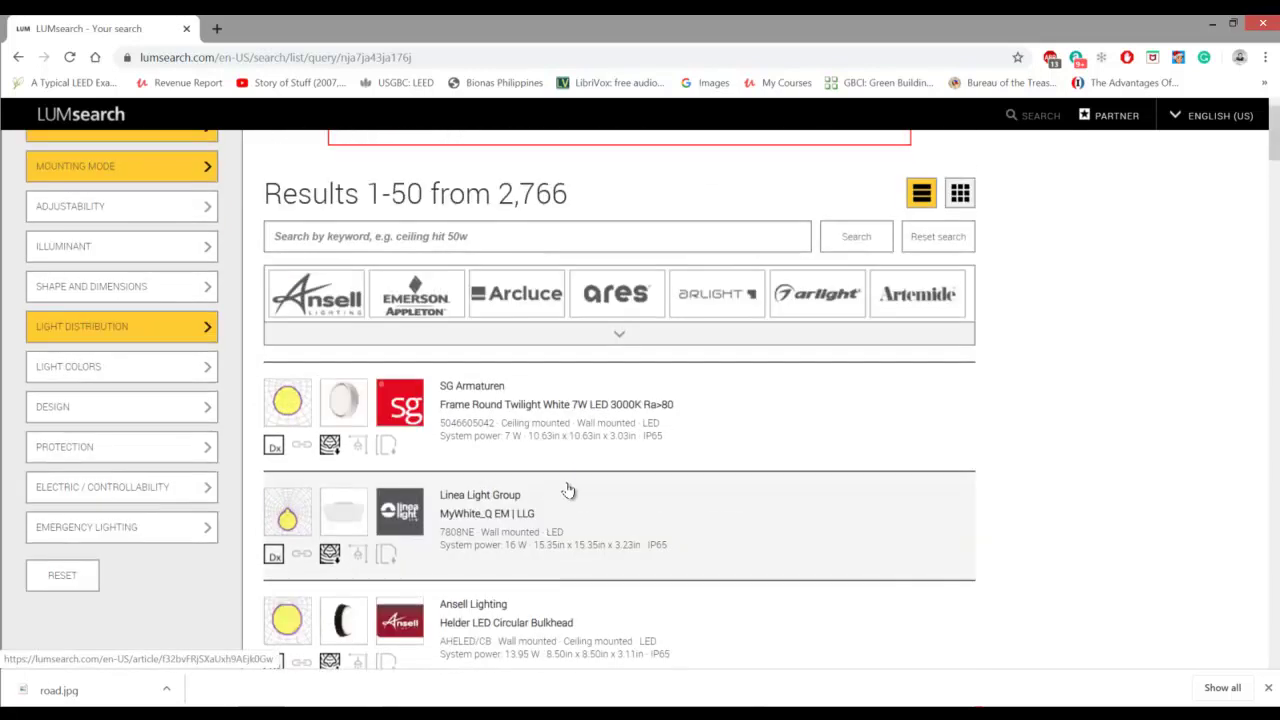
scroll(560, 495, up, 1)
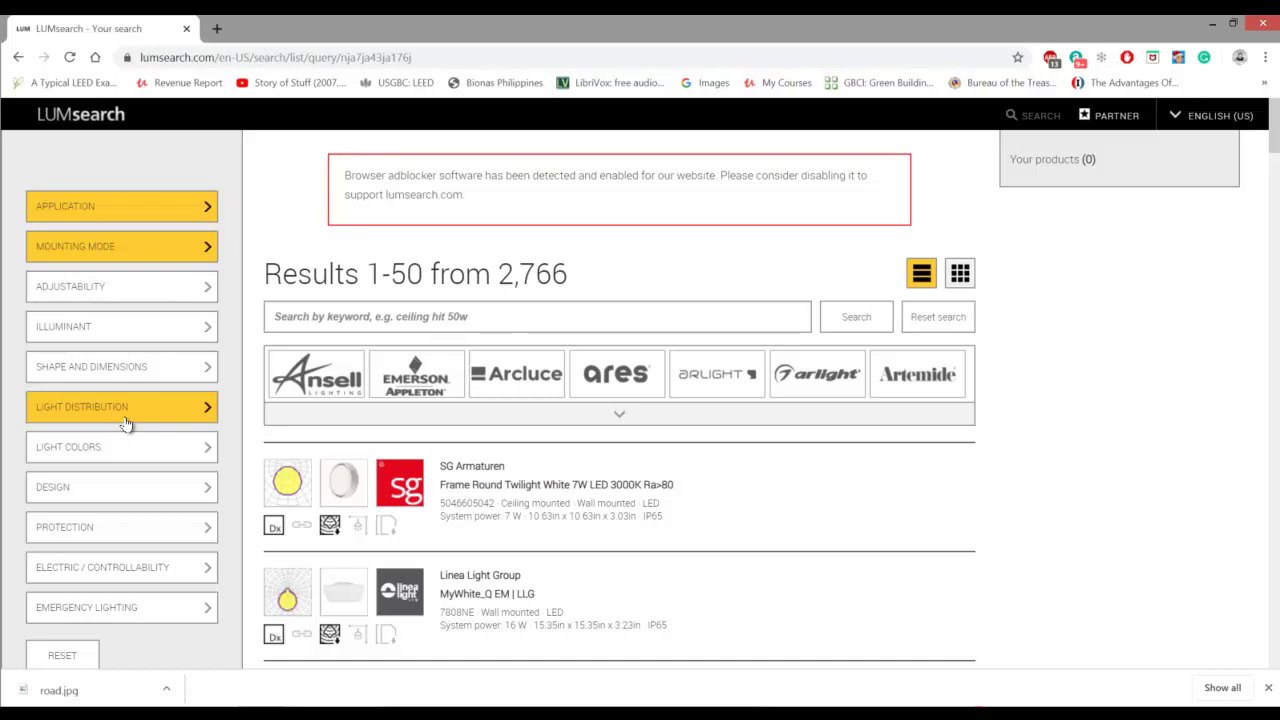
scroll(128, 525, down, 2)
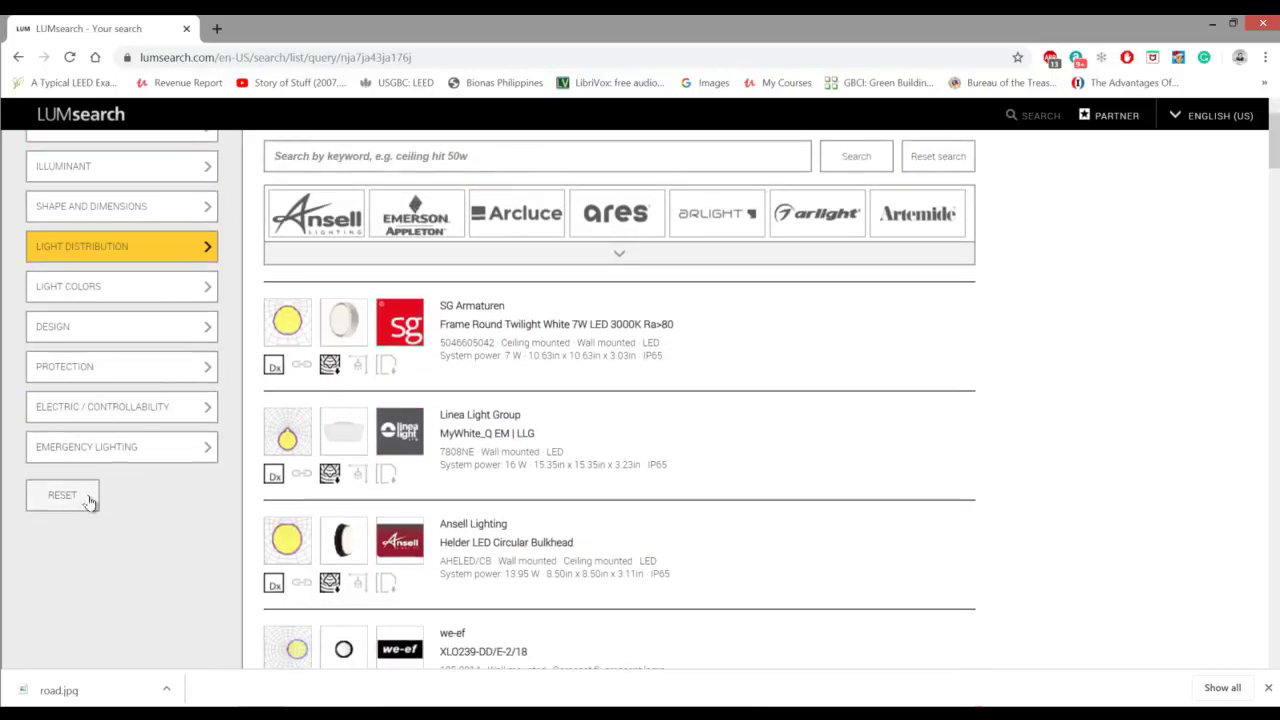
scroll(89, 502, up, 2)
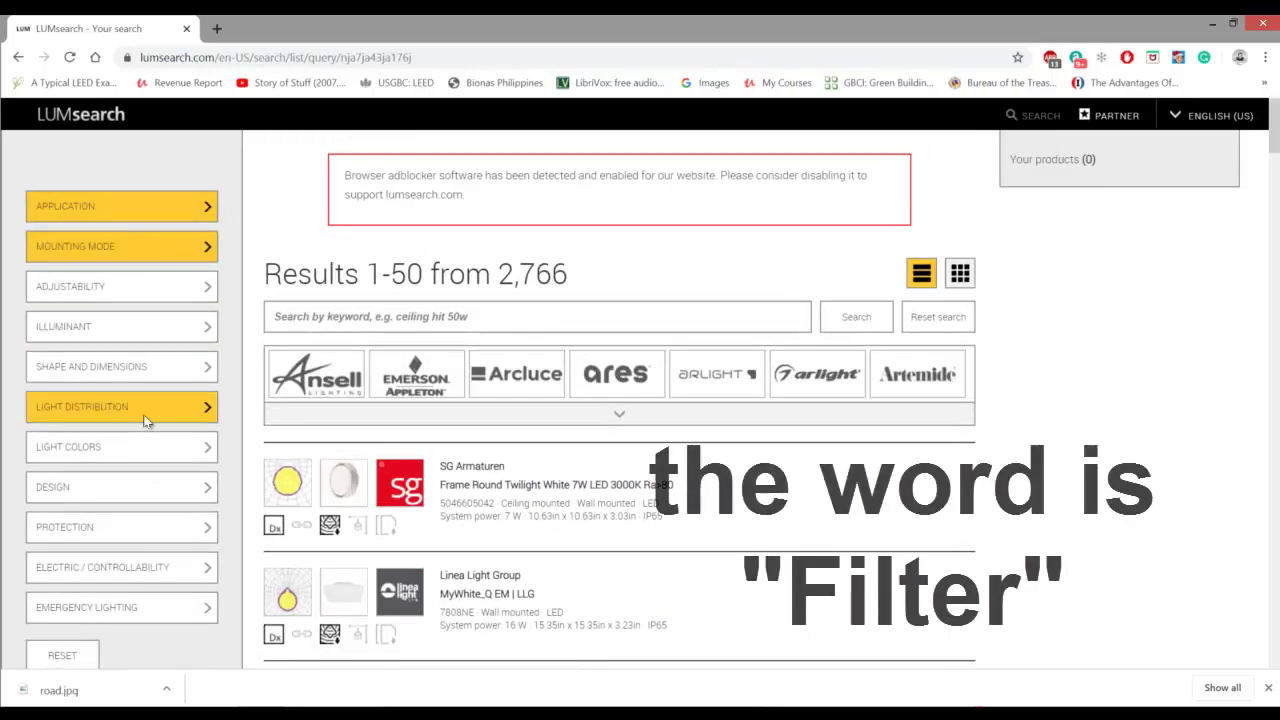
scroll(180, 530, down, 2)
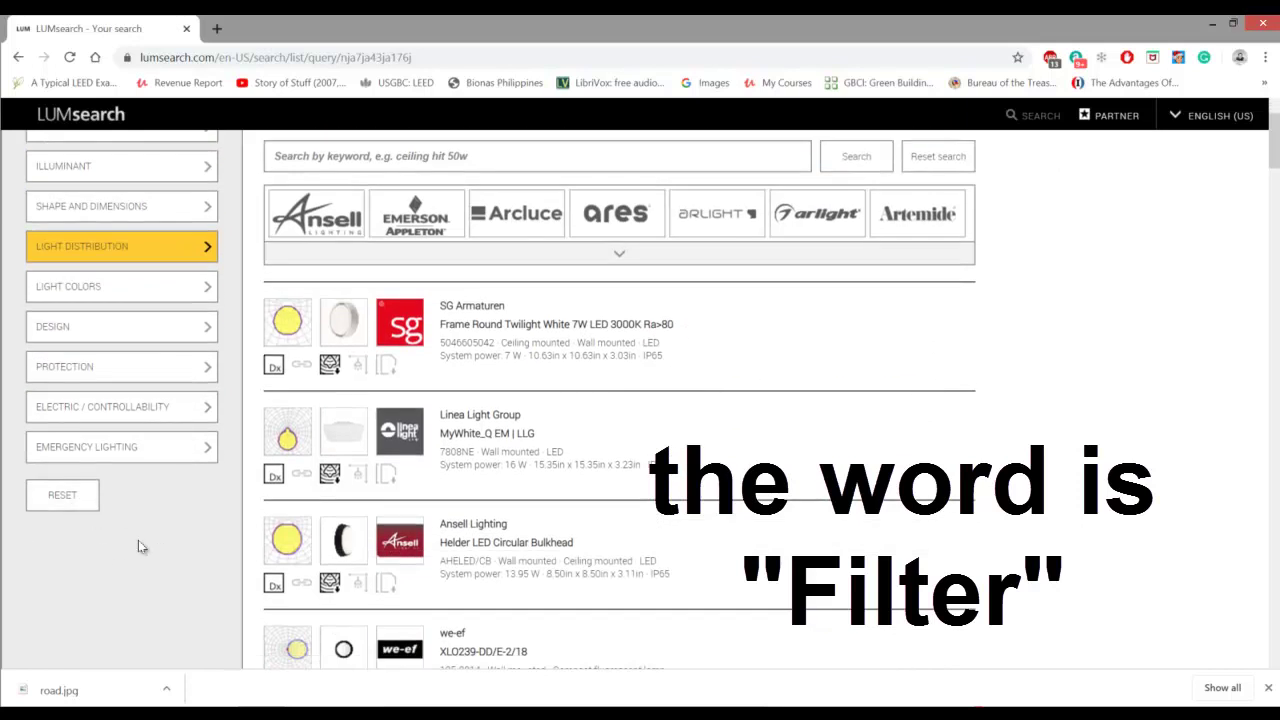
- Reset filters, then choose Outdoor, Wall mounted, Rotatable and tiltable, and Rectangular linear
click(60, 494)
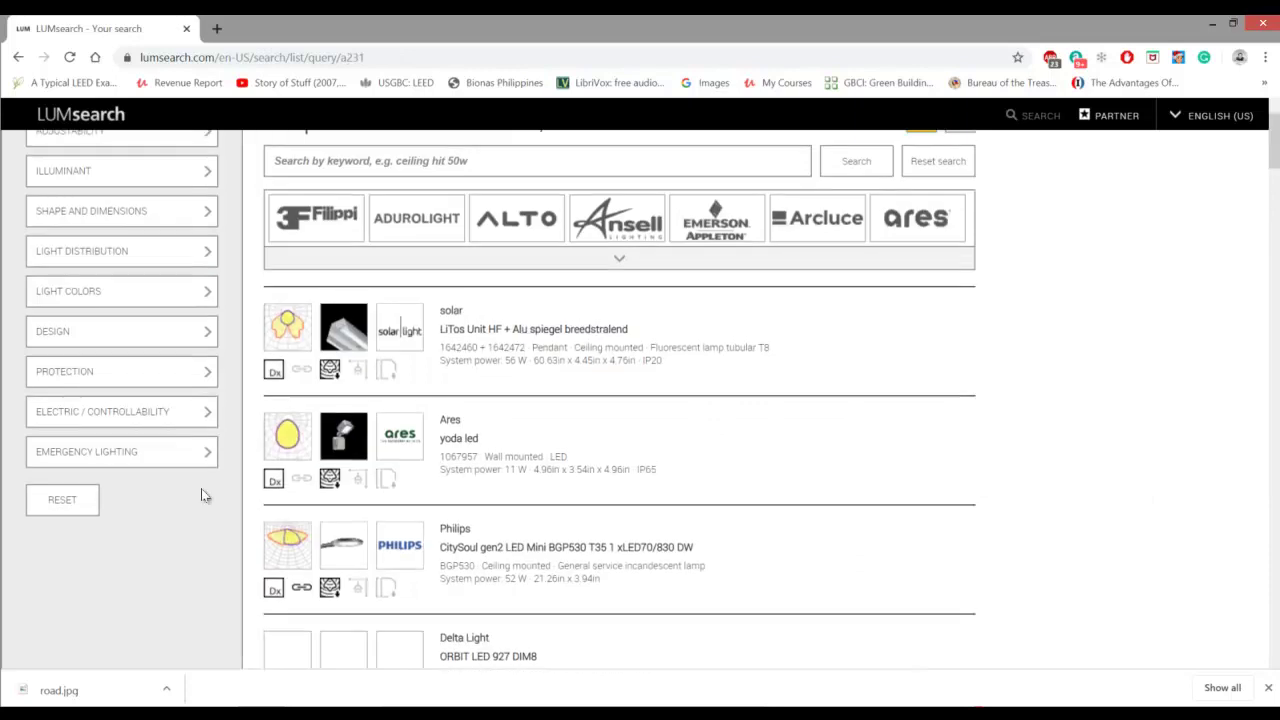
click(166, 207)
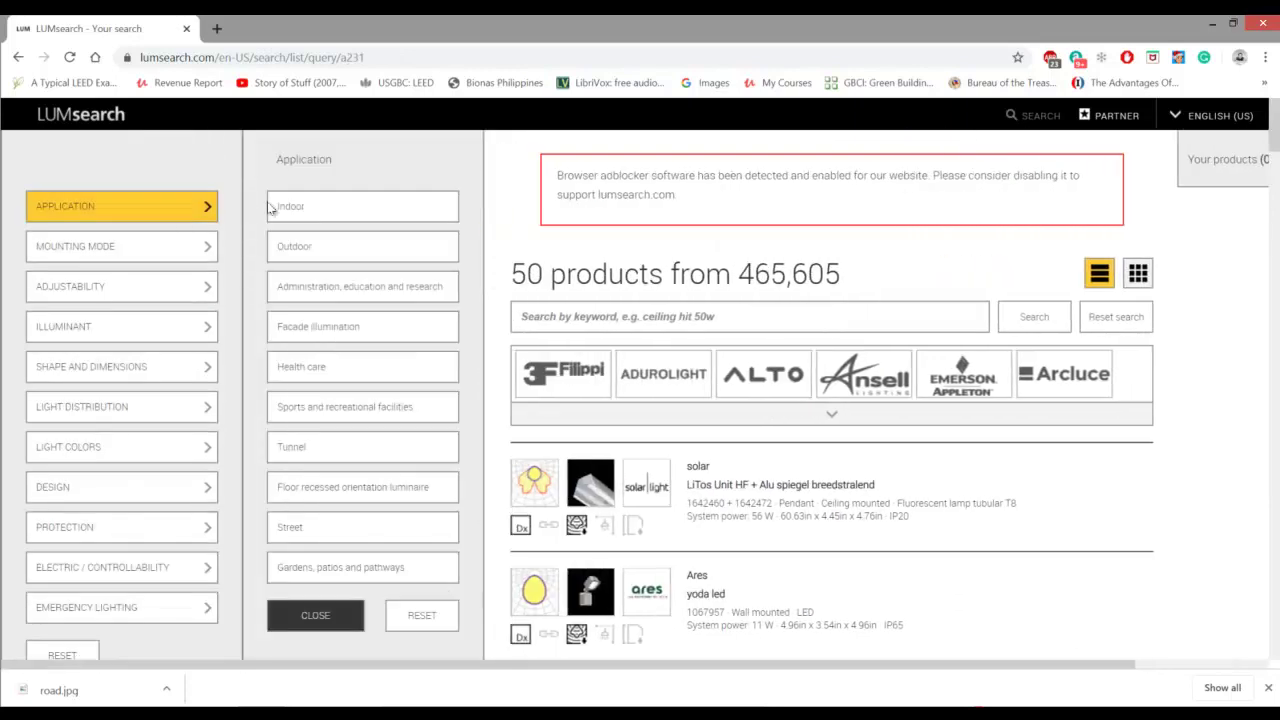
click(315, 258)
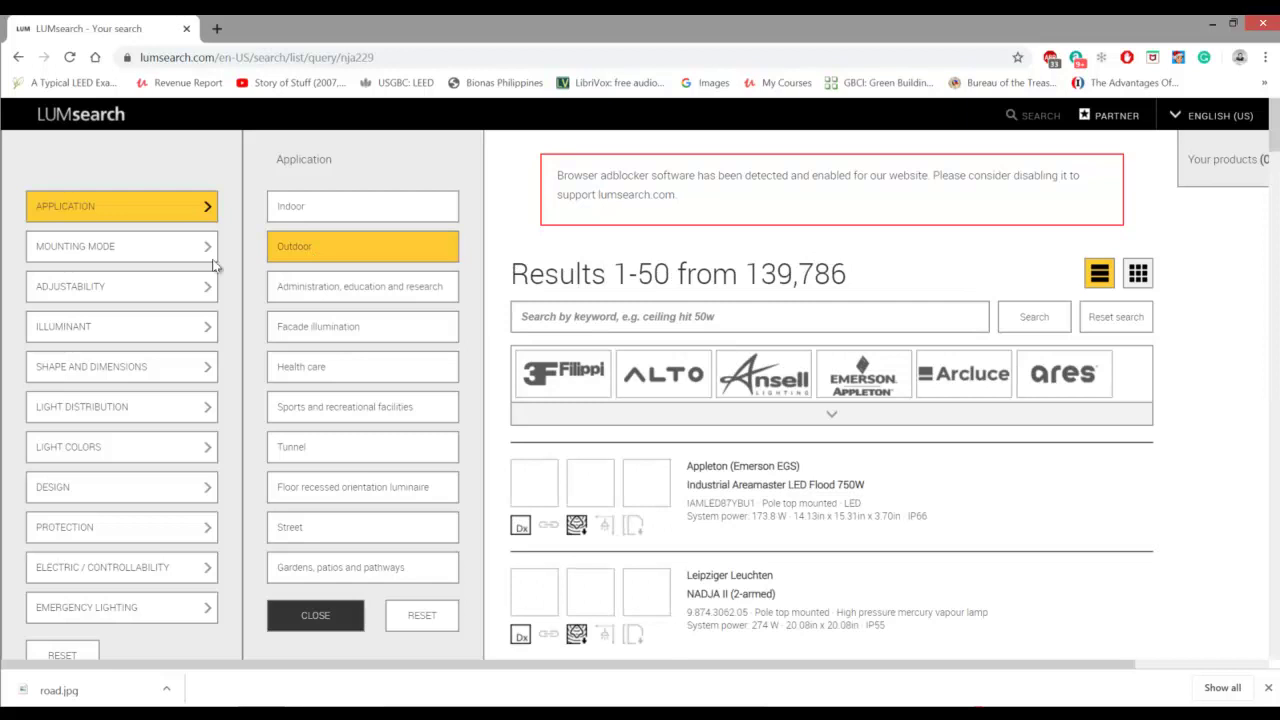
click(123, 258)
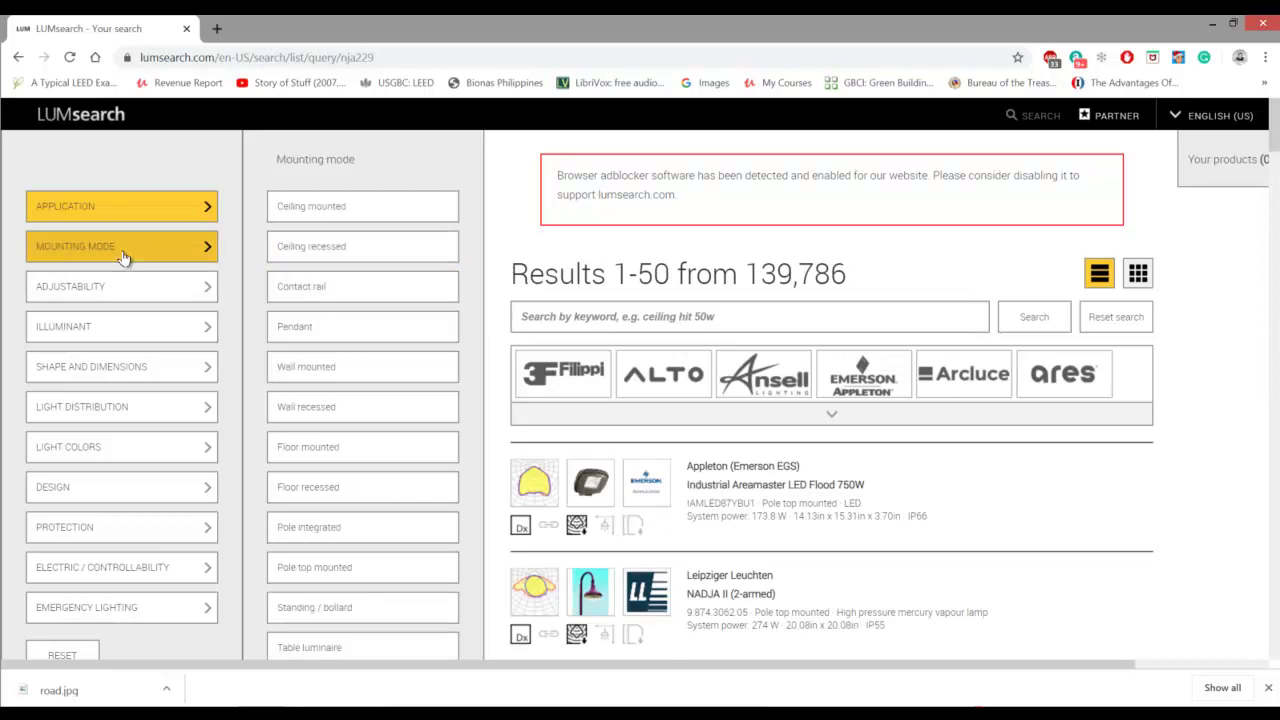
click(300, 372)
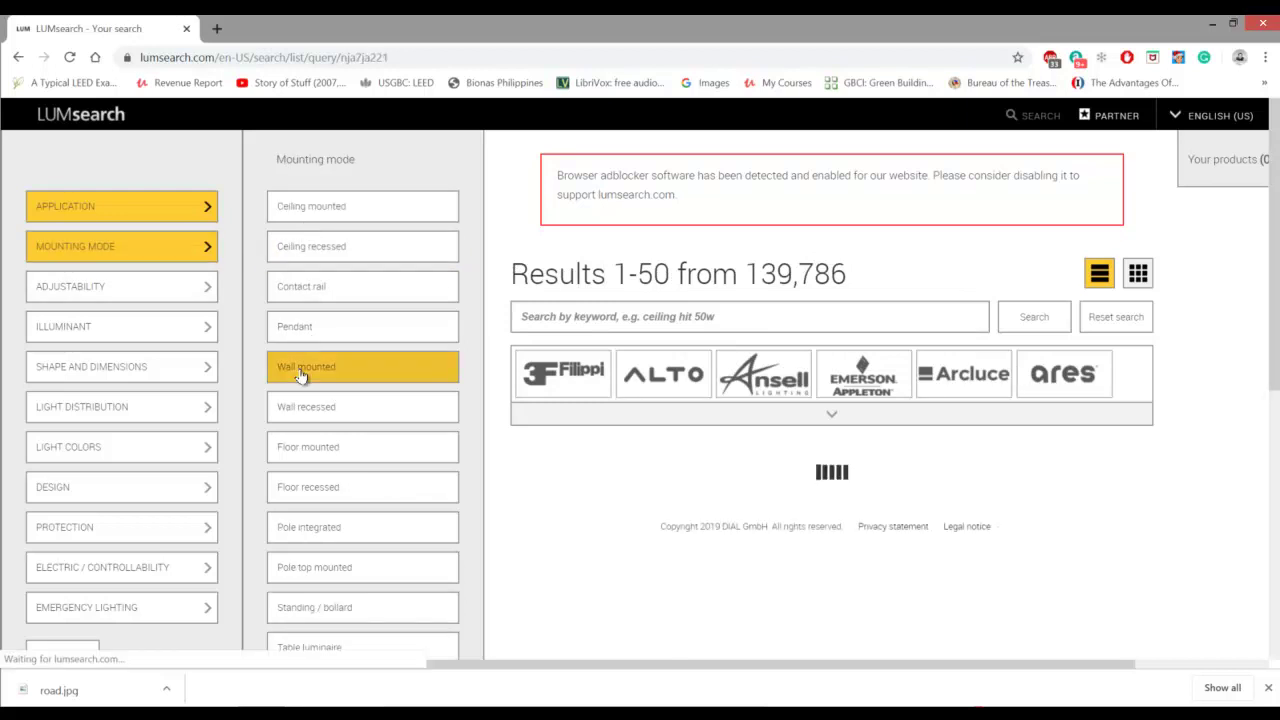
click(99, 290)
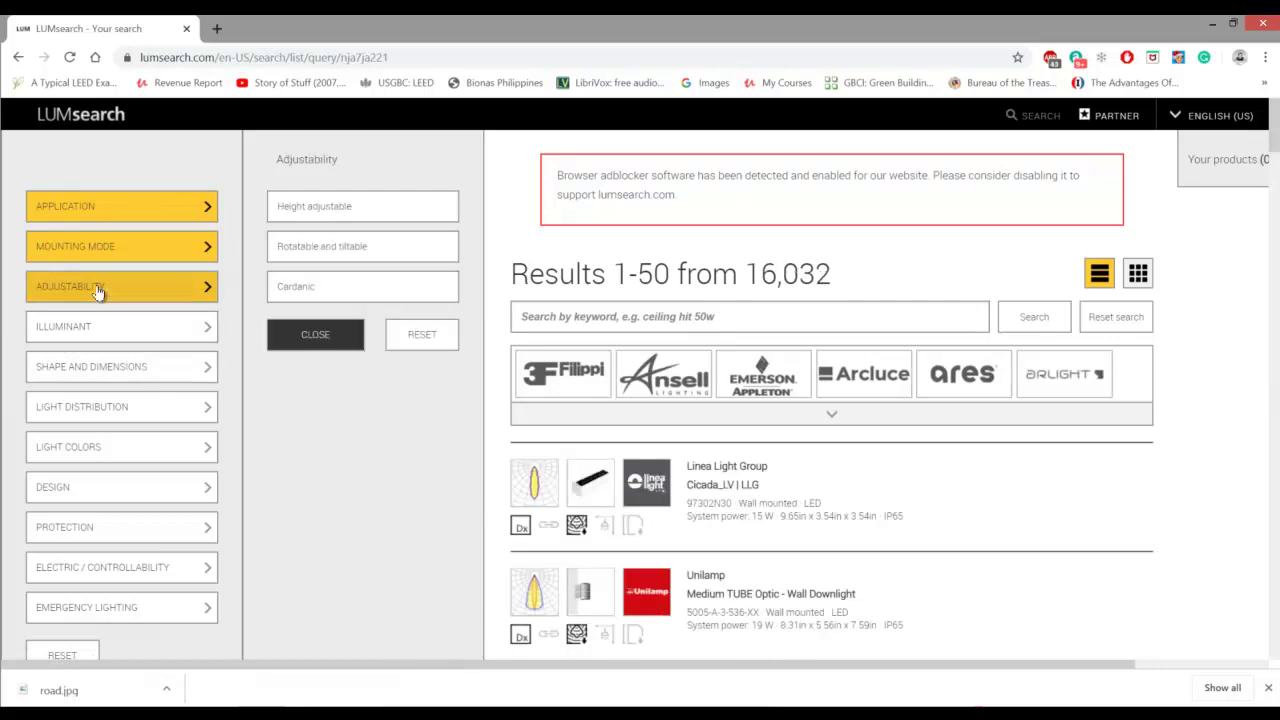
click(371, 251)
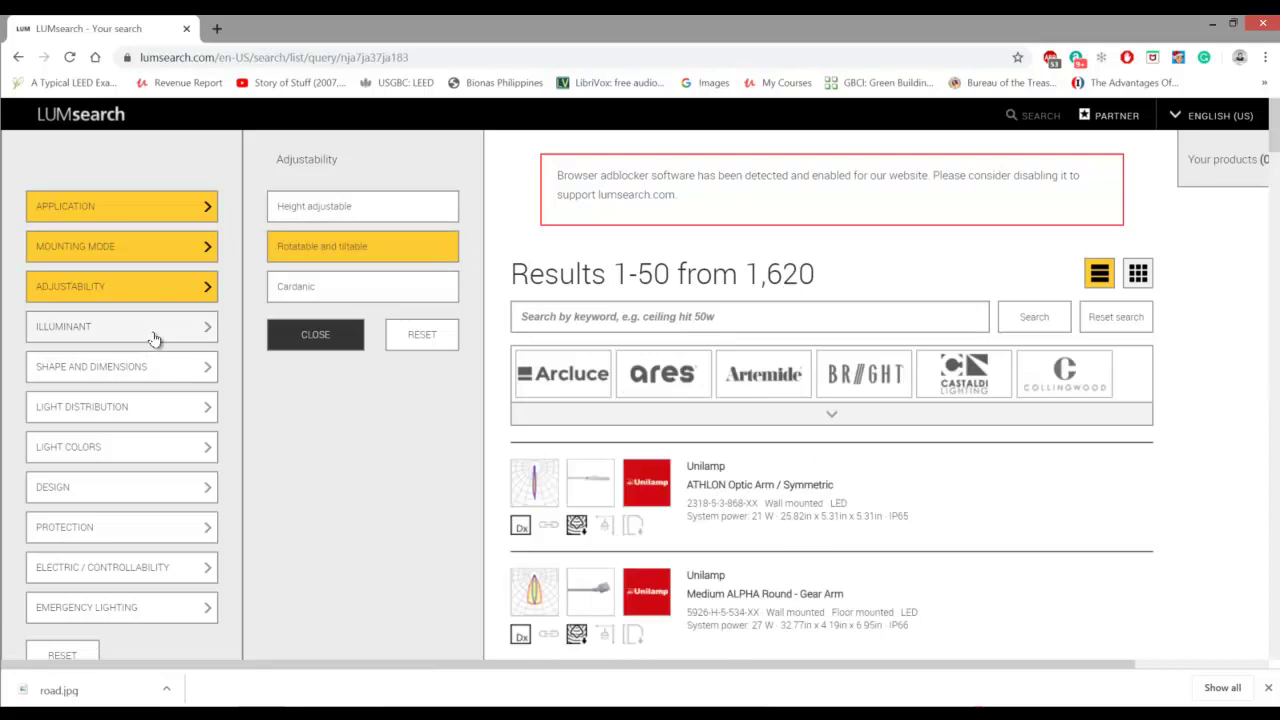
click(155, 340)
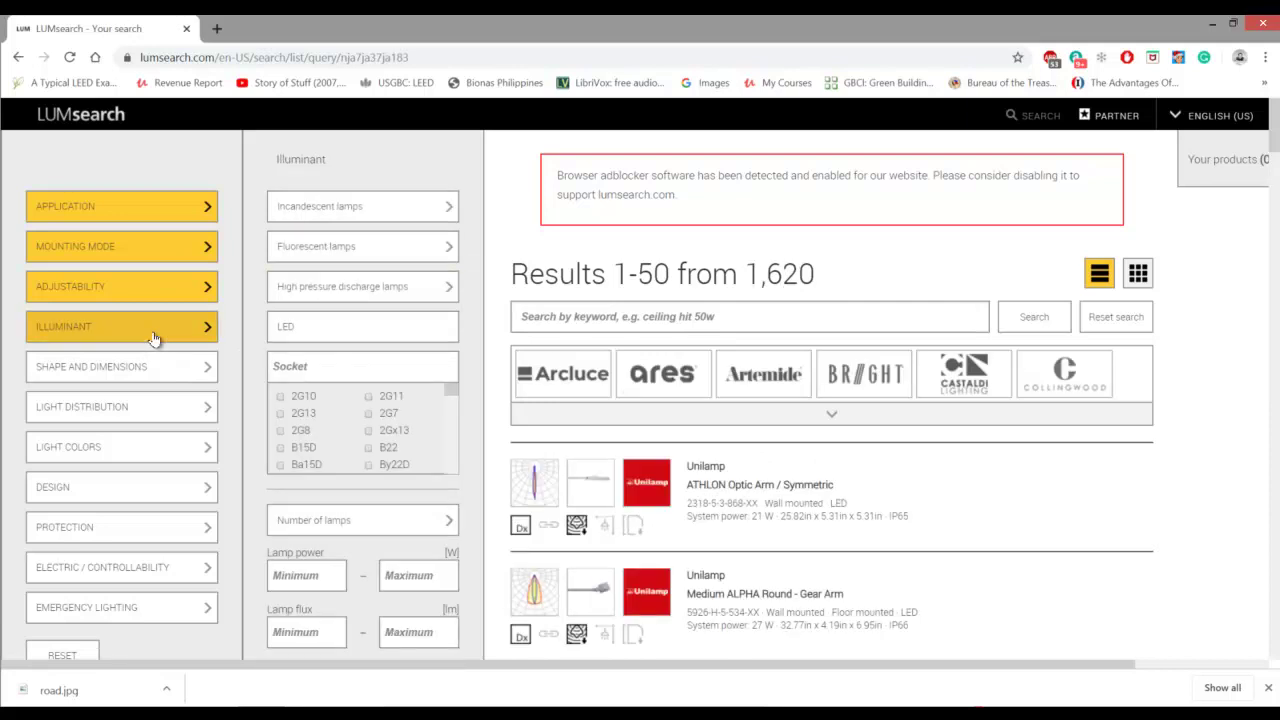
click(100, 376)
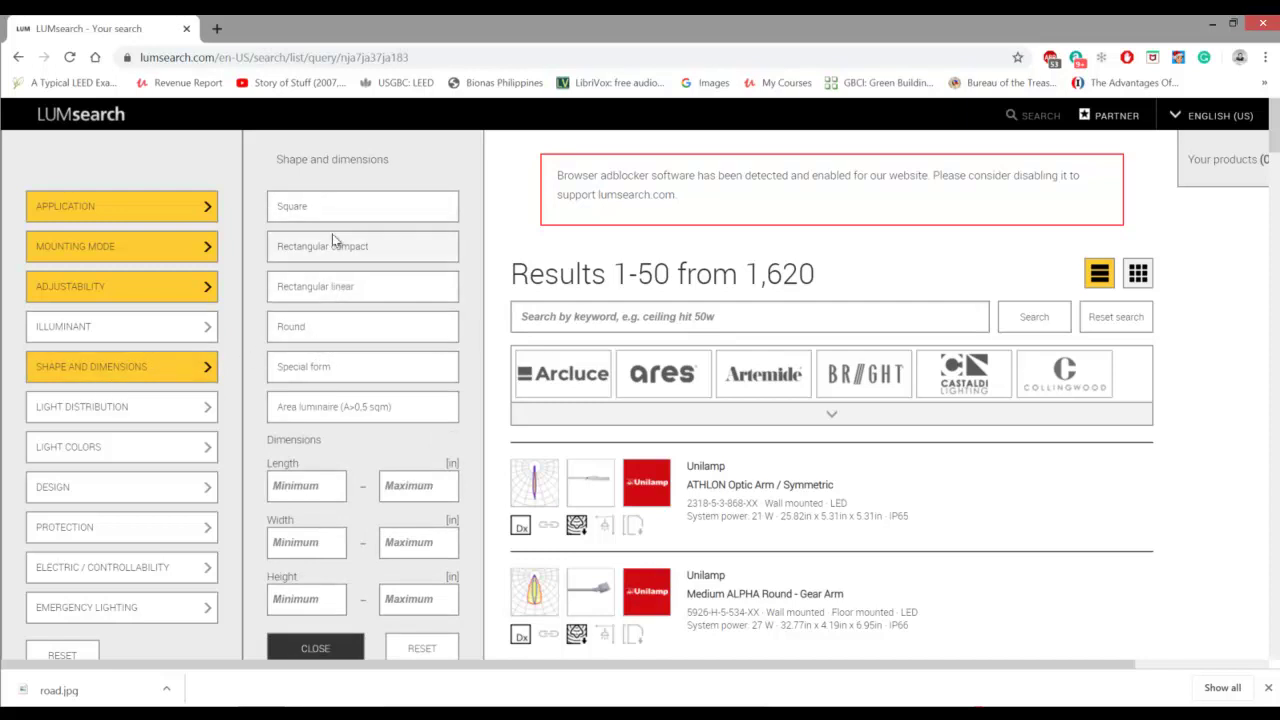
click(357, 295)
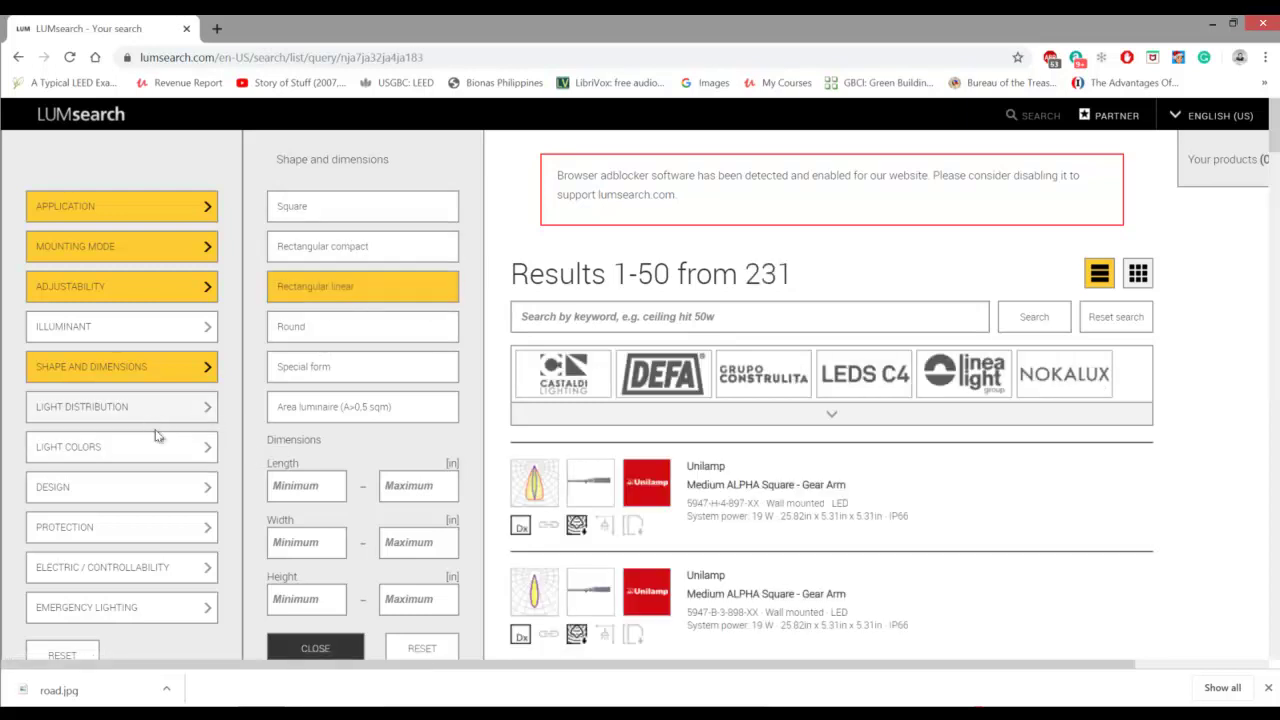
- Add protection filters IP 65 and IK 08
click(153, 421)
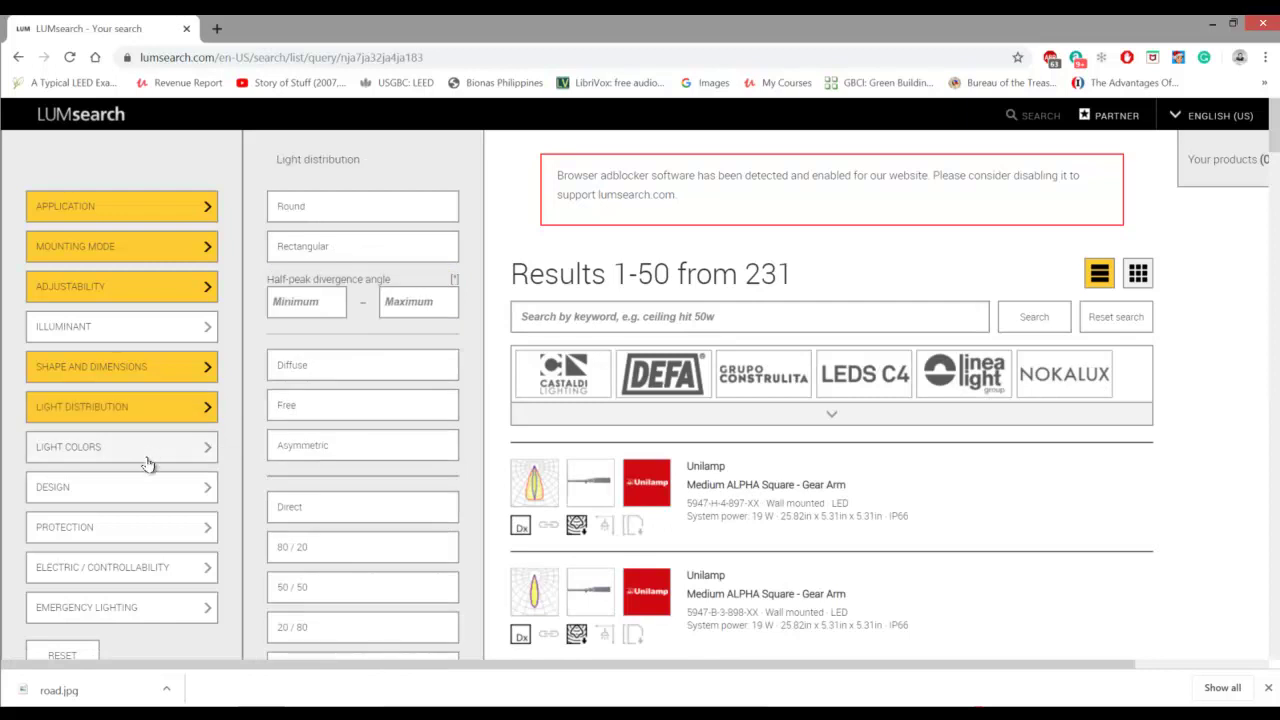
click(133, 535)
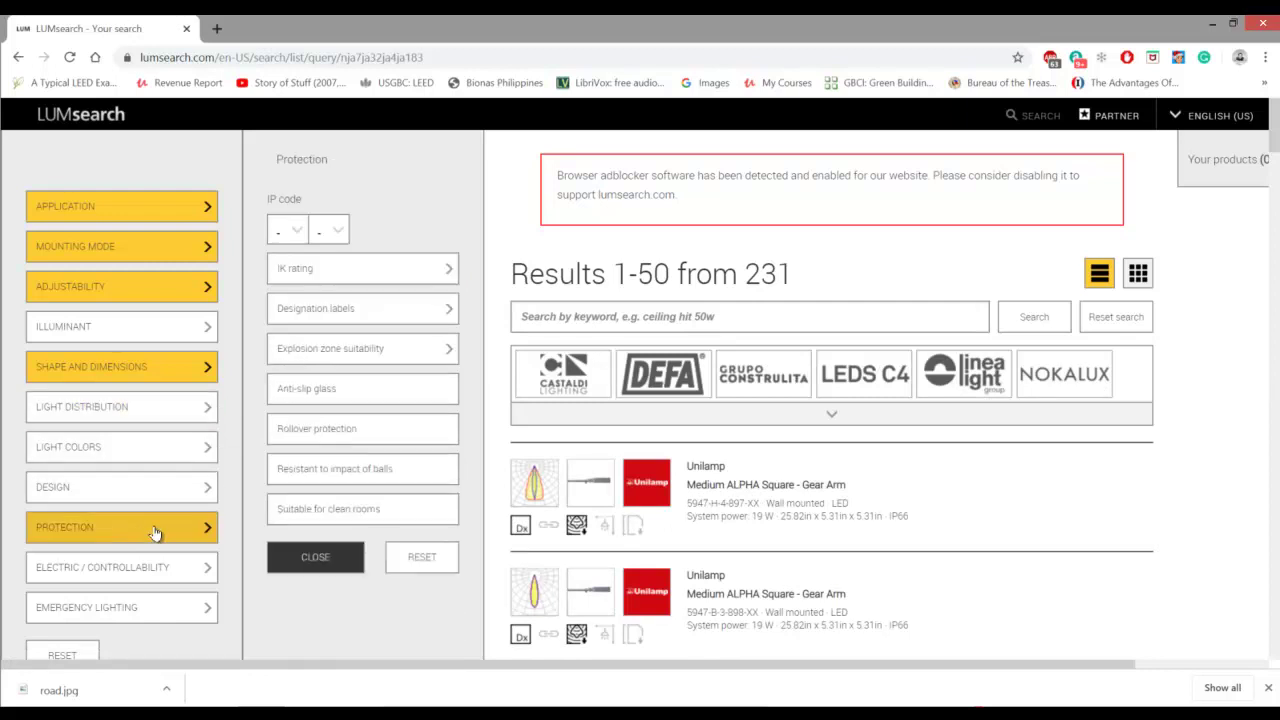
click(294, 235)
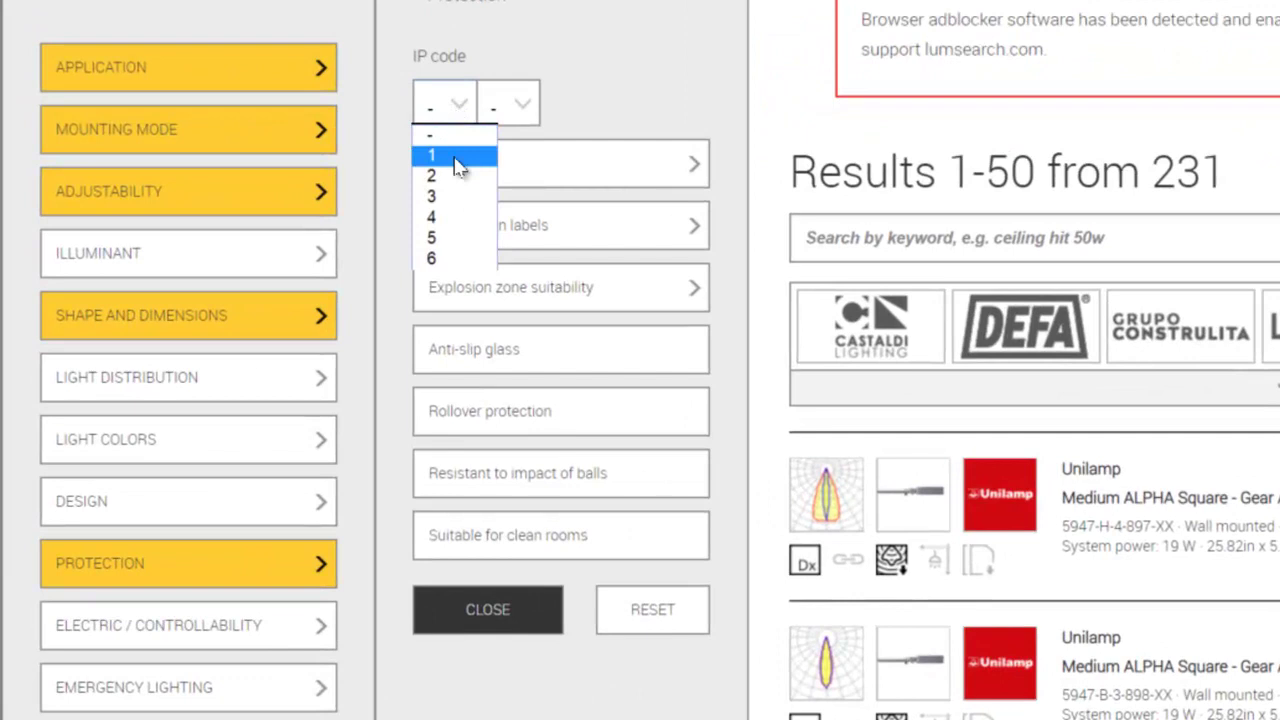
click(445, 258)
click(492, 112)
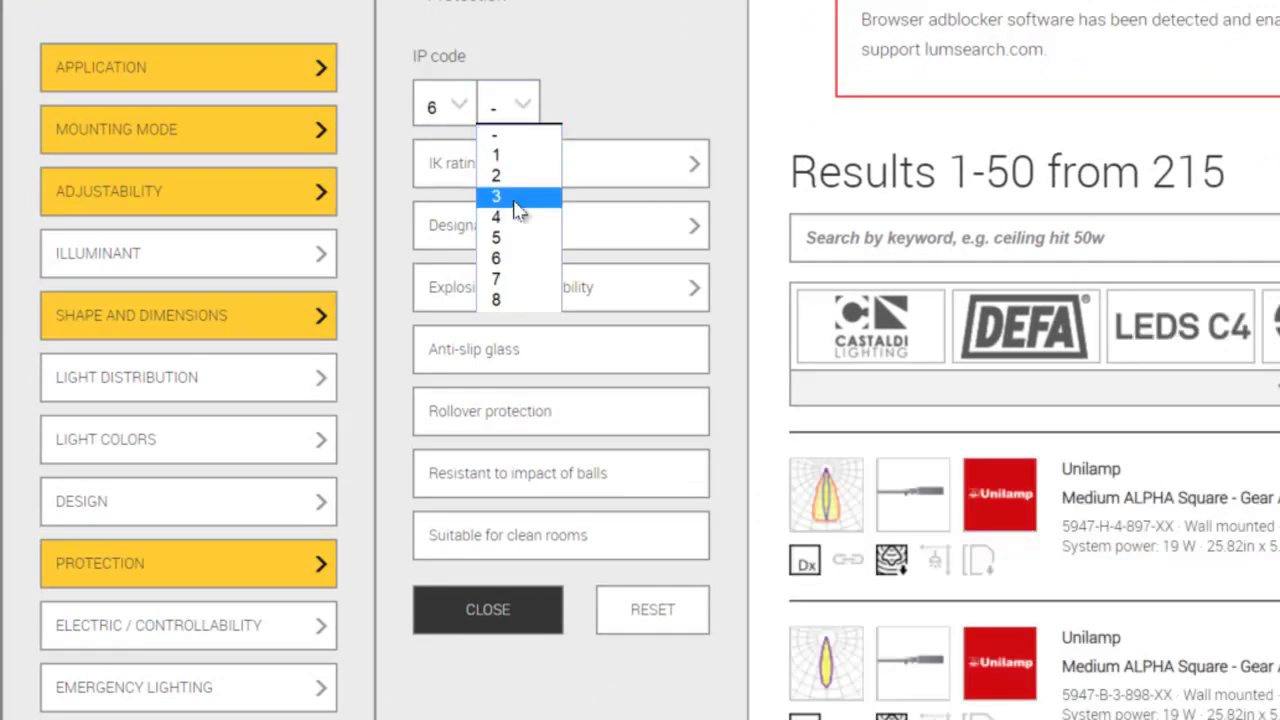
click(520, 240)
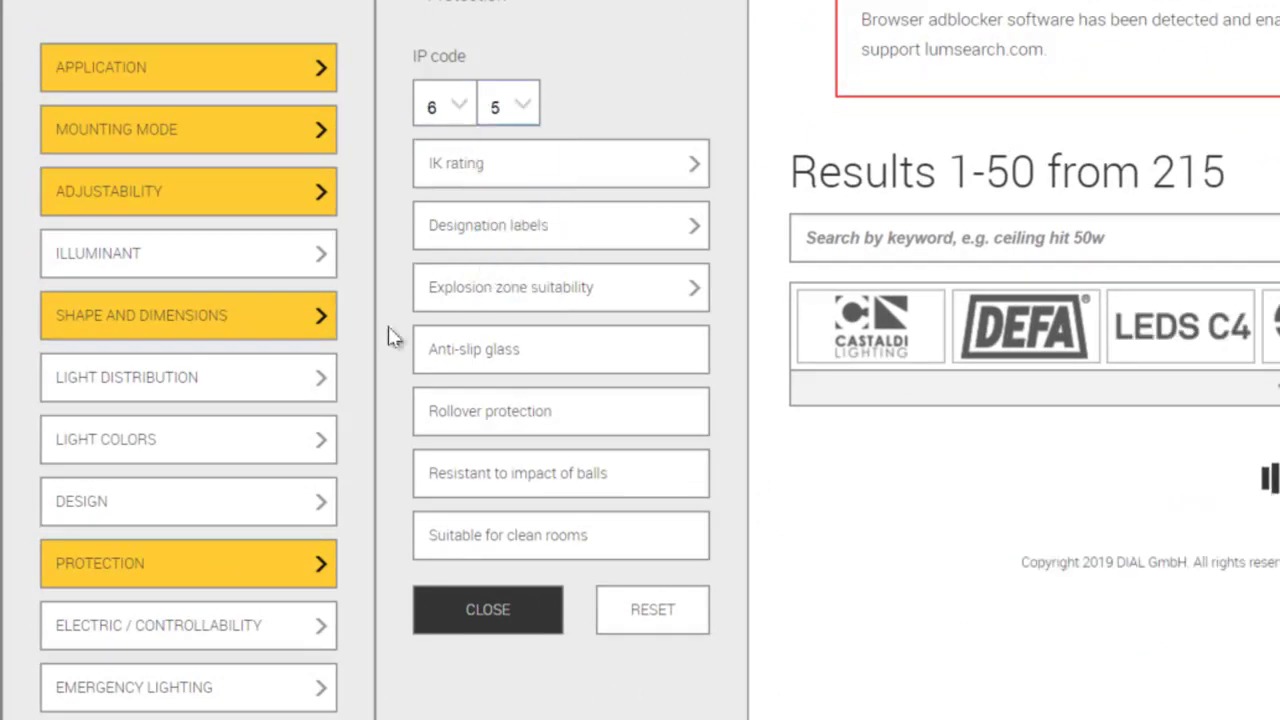
click(487, 176)
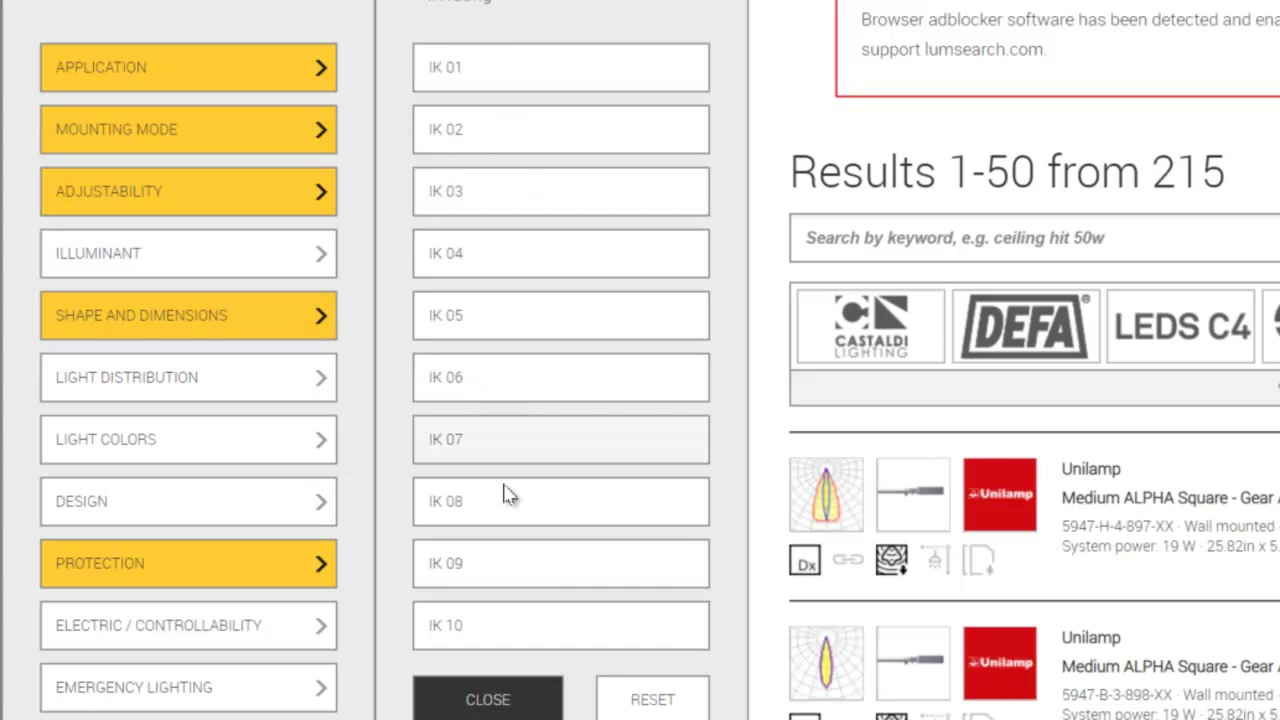
click(452, 497)
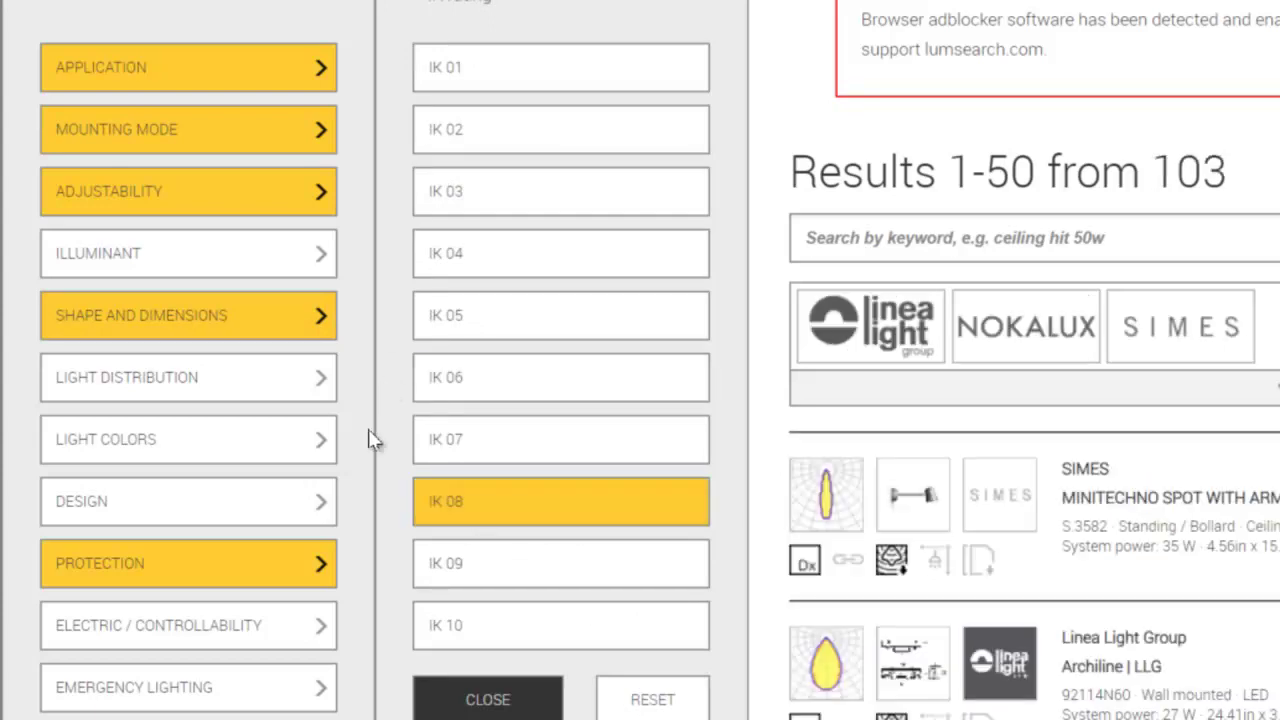
scroll(320, 523, down, 3)
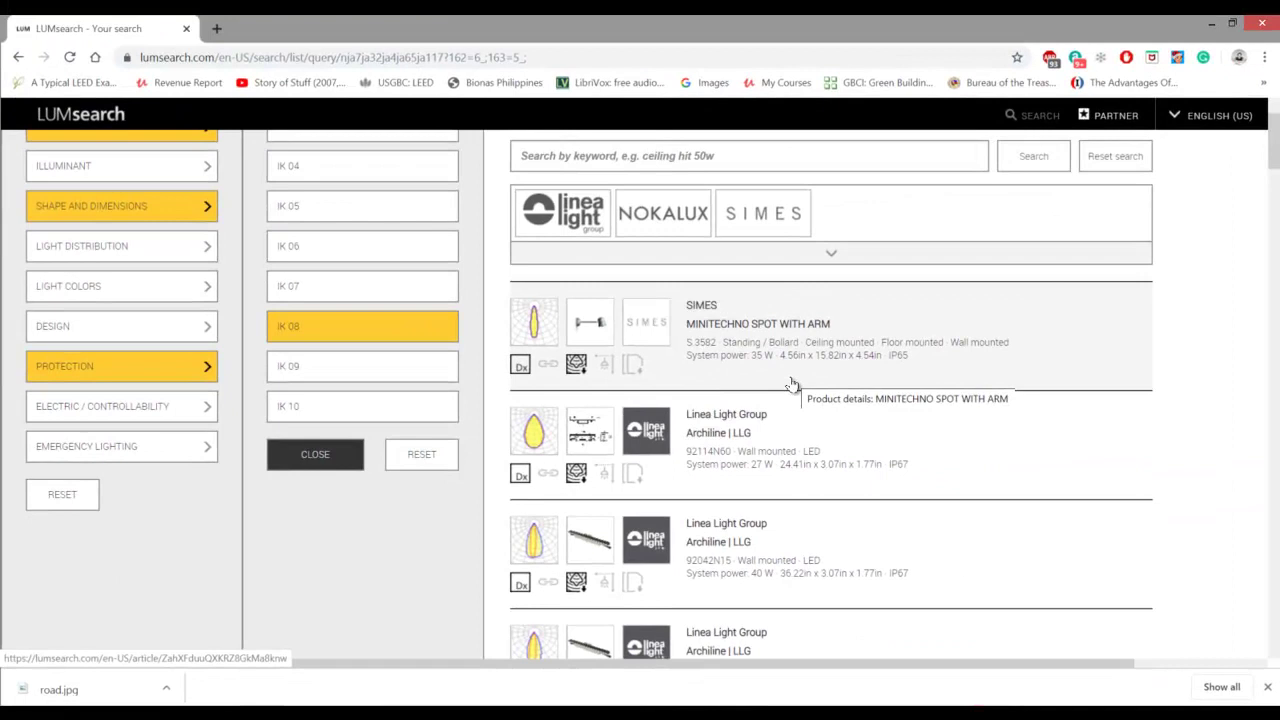
scroll(790, 385, down, 3)
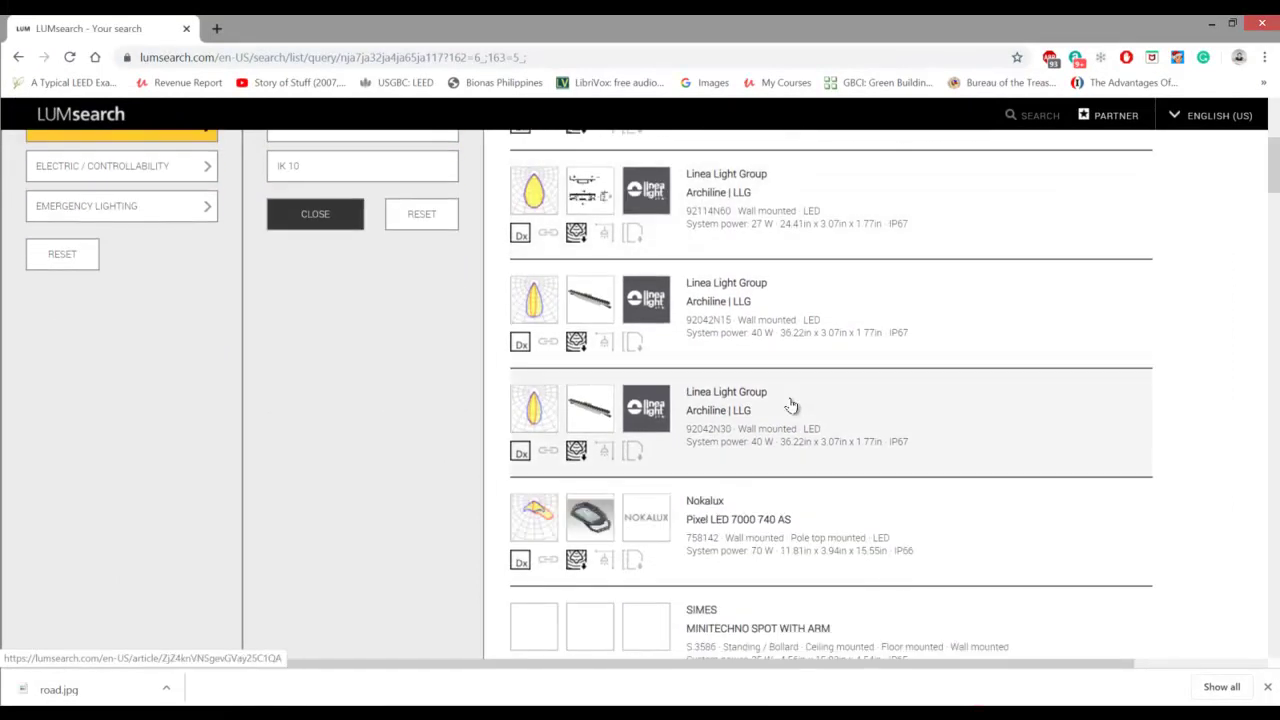
scroll(790, 405, down, 4)
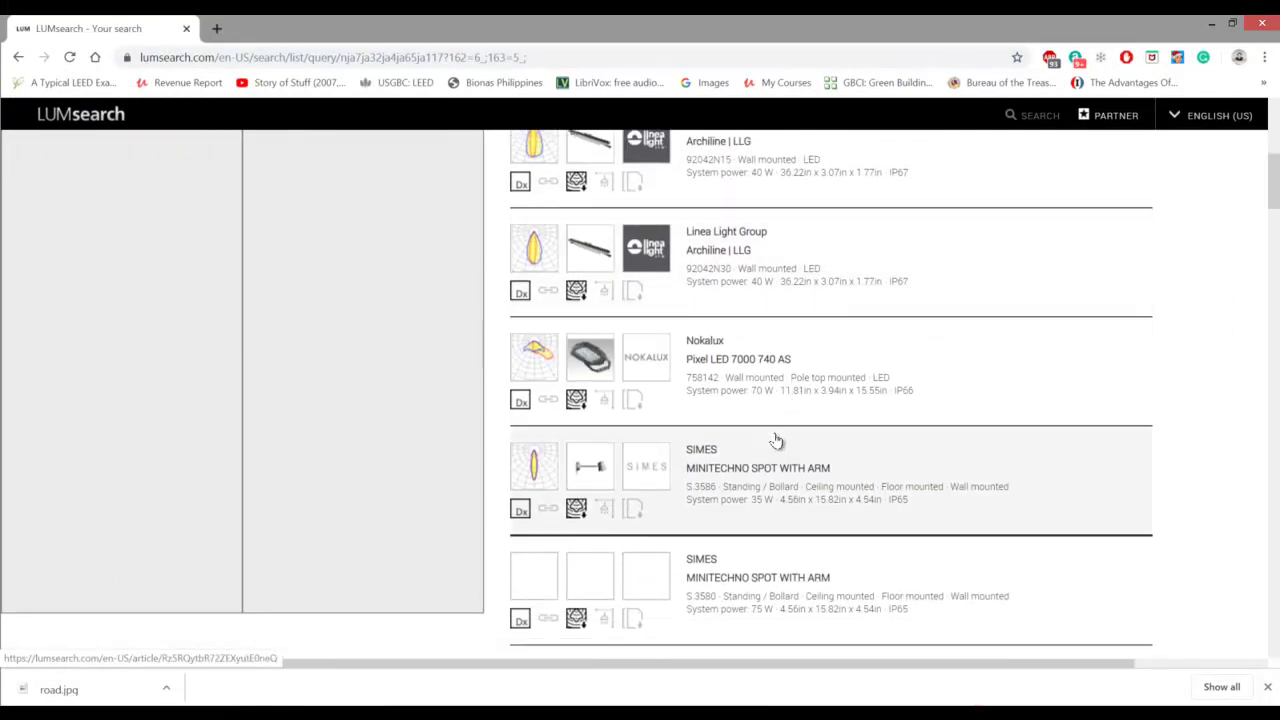
scroll(793, 442, down, 4)
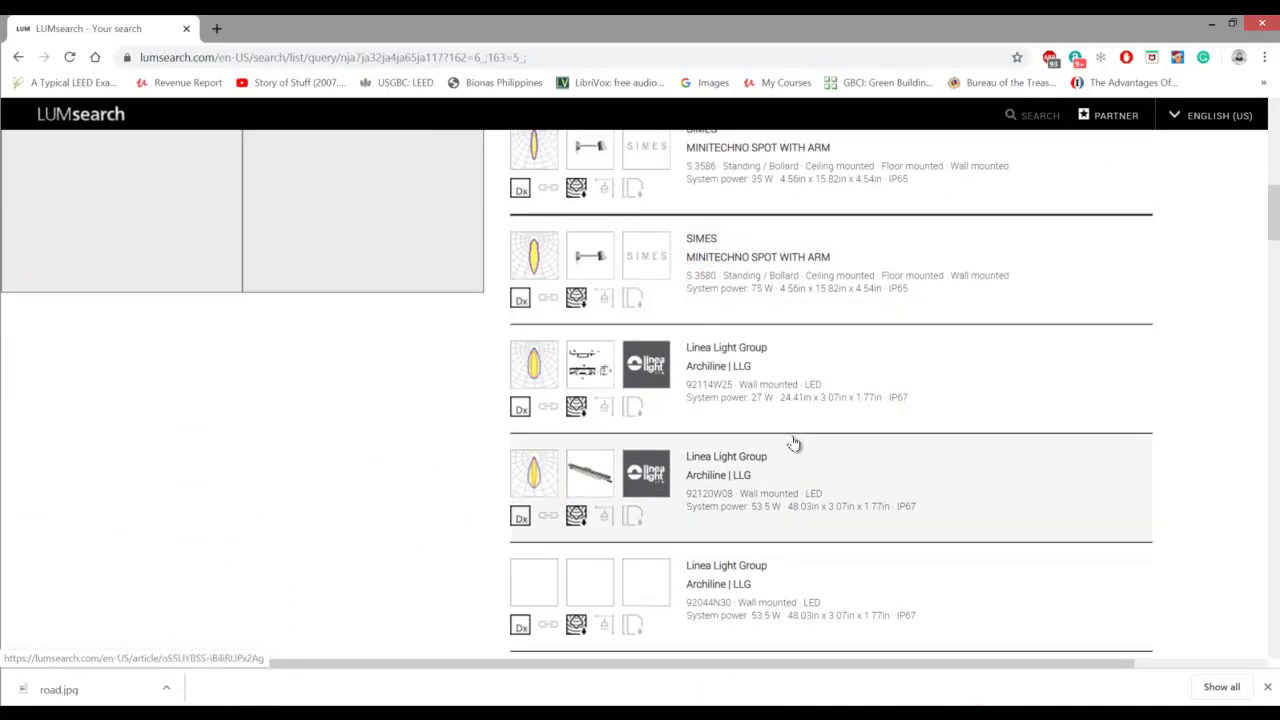
scroll(793, 442, up, 3)
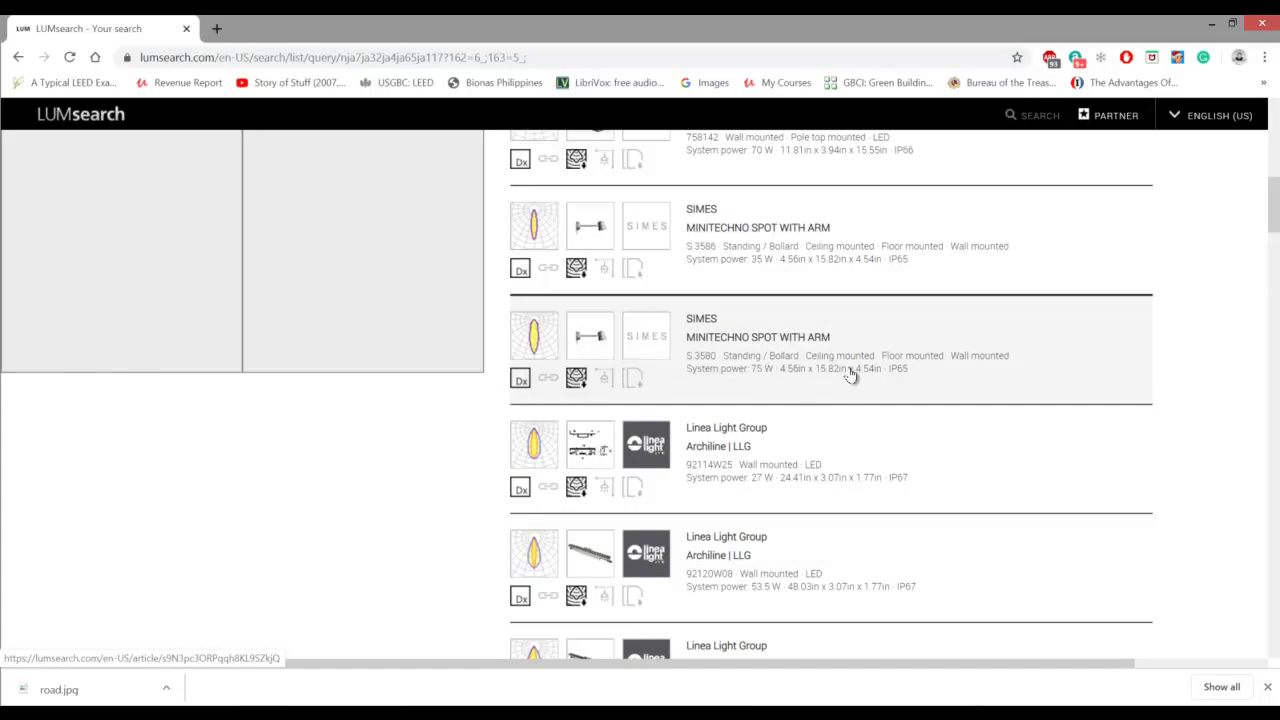
scroll(737, 523, down, 6)
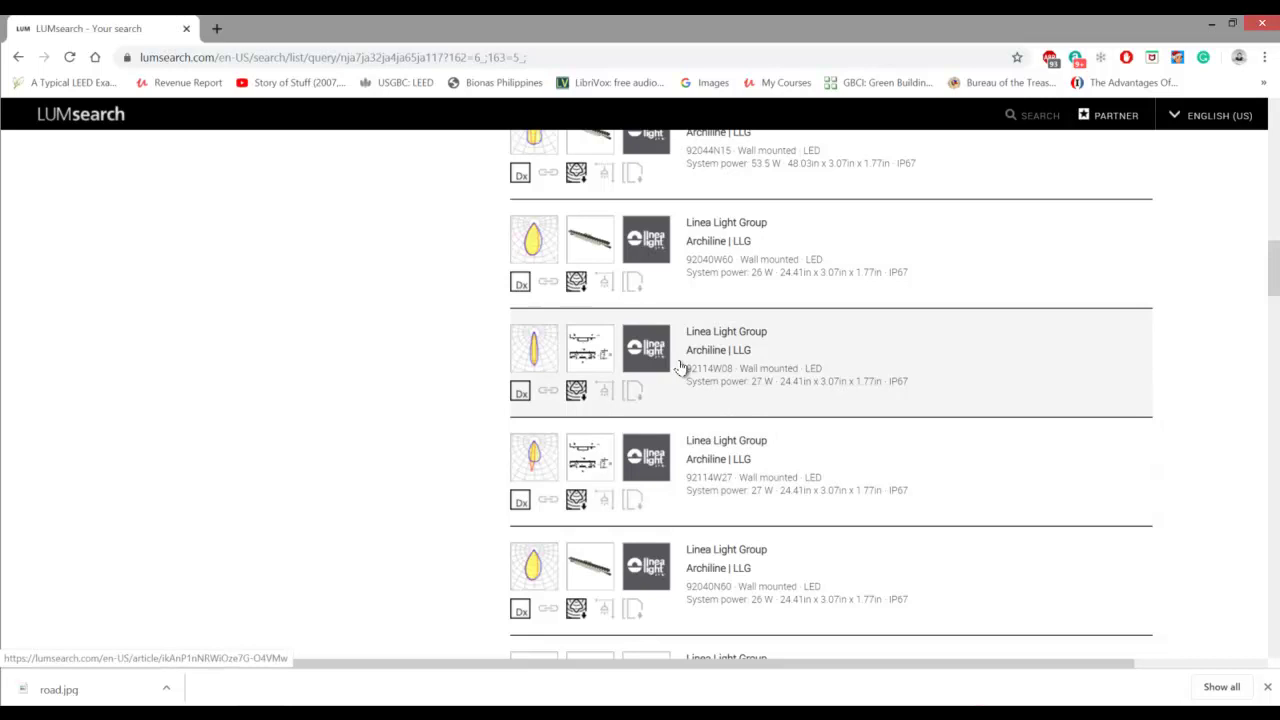
scroll(700, 490, down, 3)
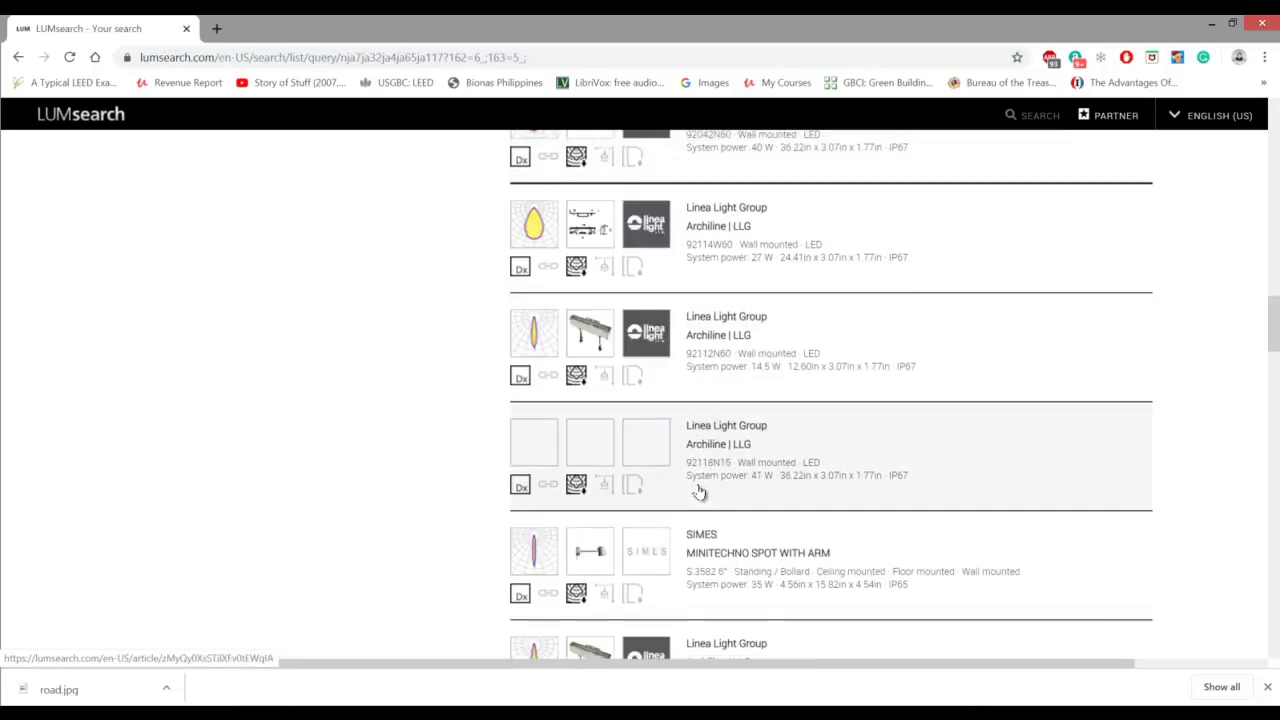
scroll(700, 492, down, 10)
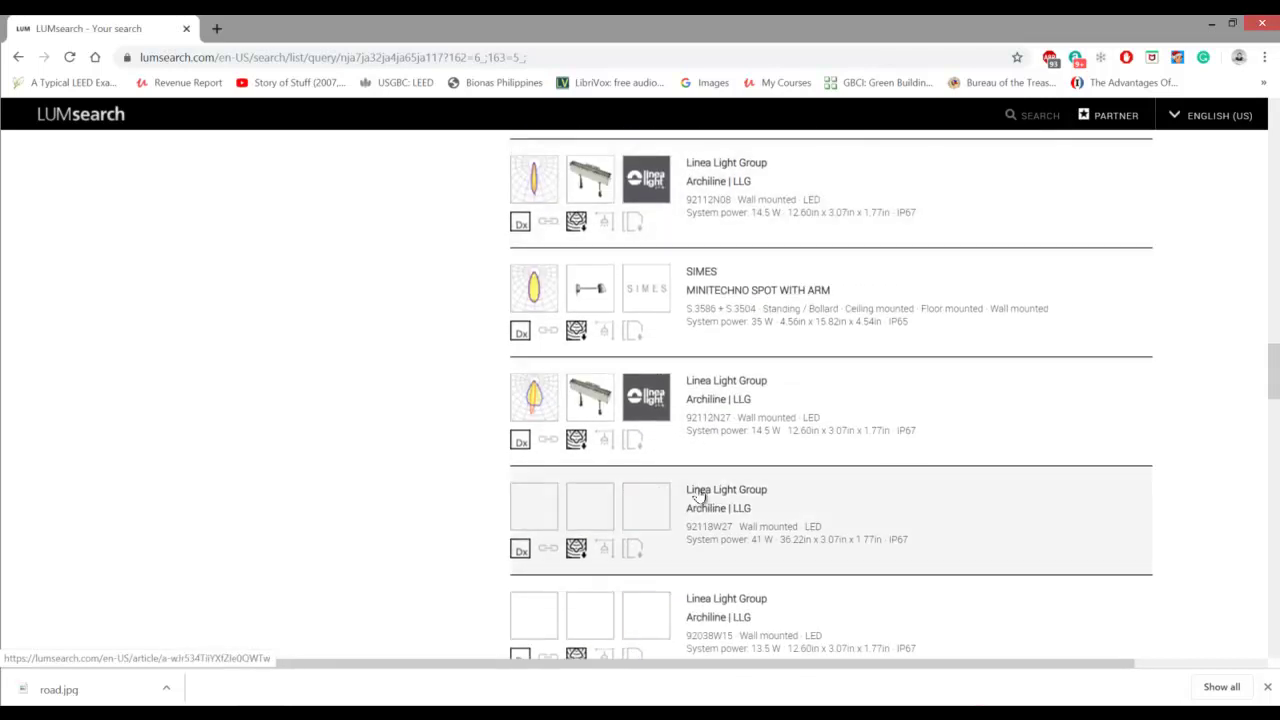
scroll(700, 493, down, 3)
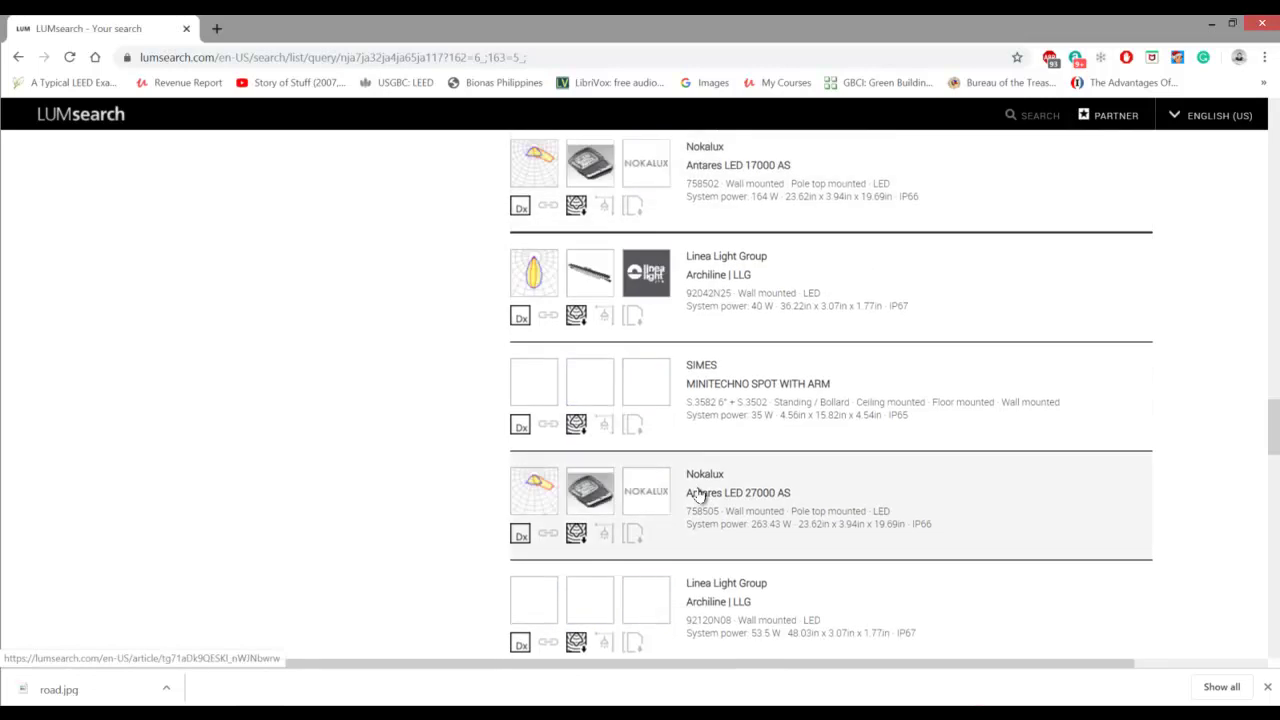
scroll(700, 494, up, 10)
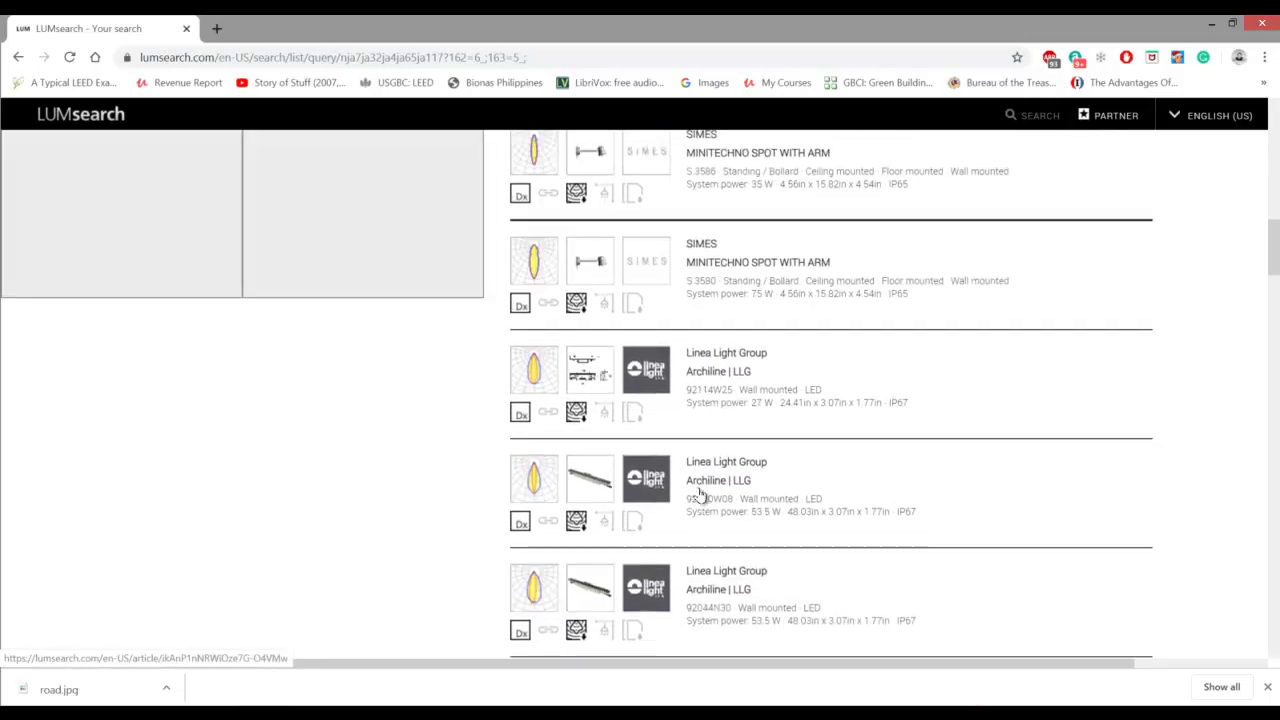
scroll(700, 494, up, 3)
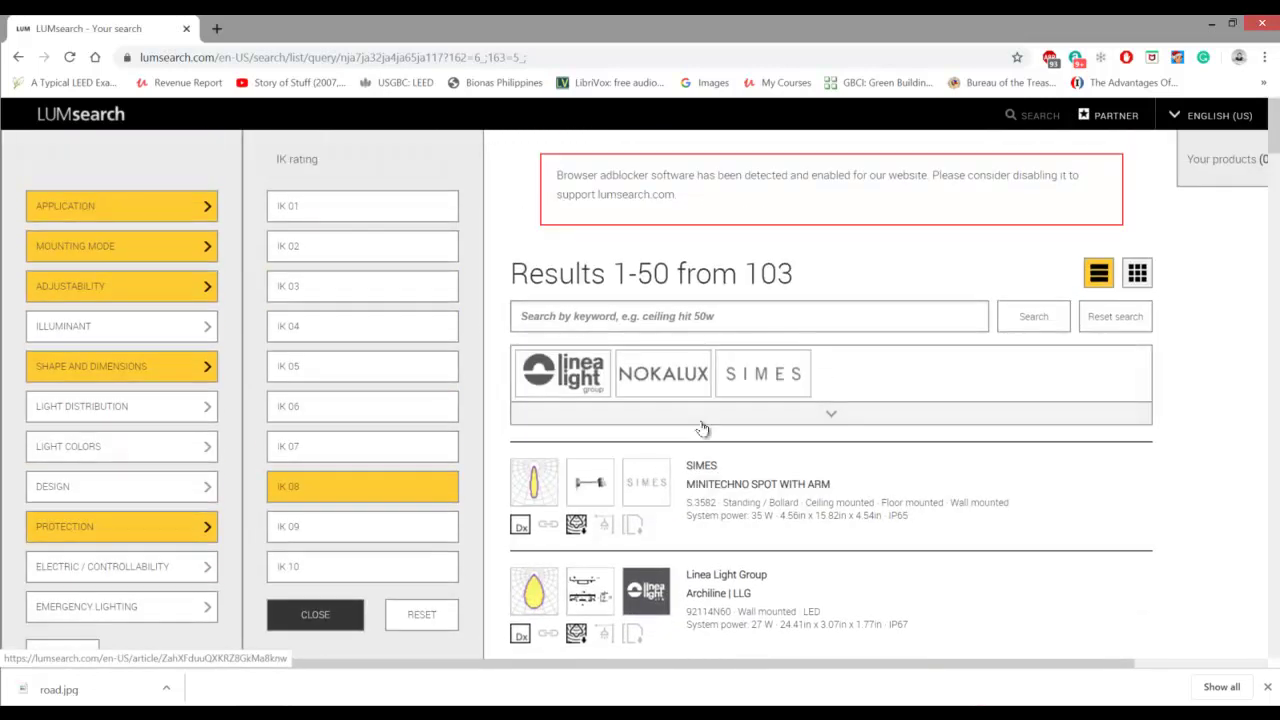
- Search the results for 'industrial' and scroll through the 8,993 matching luminaires
click(678, 312)
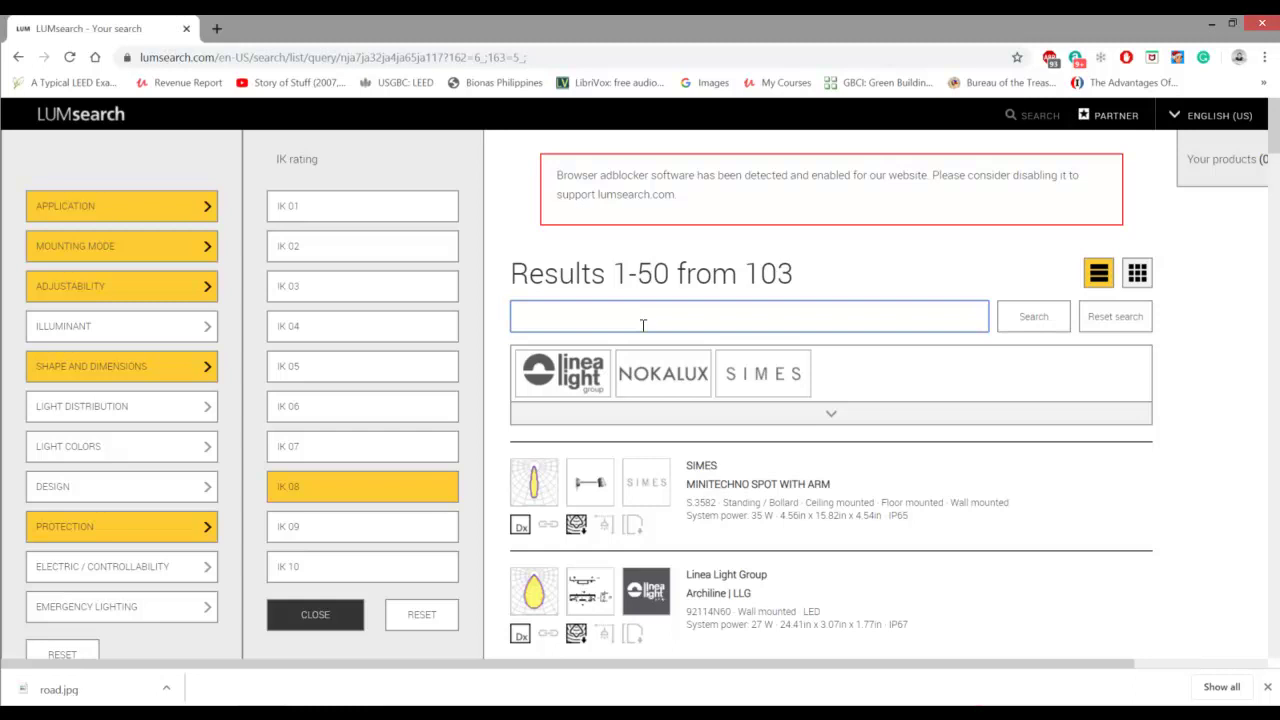
text(indus)
text(tri)
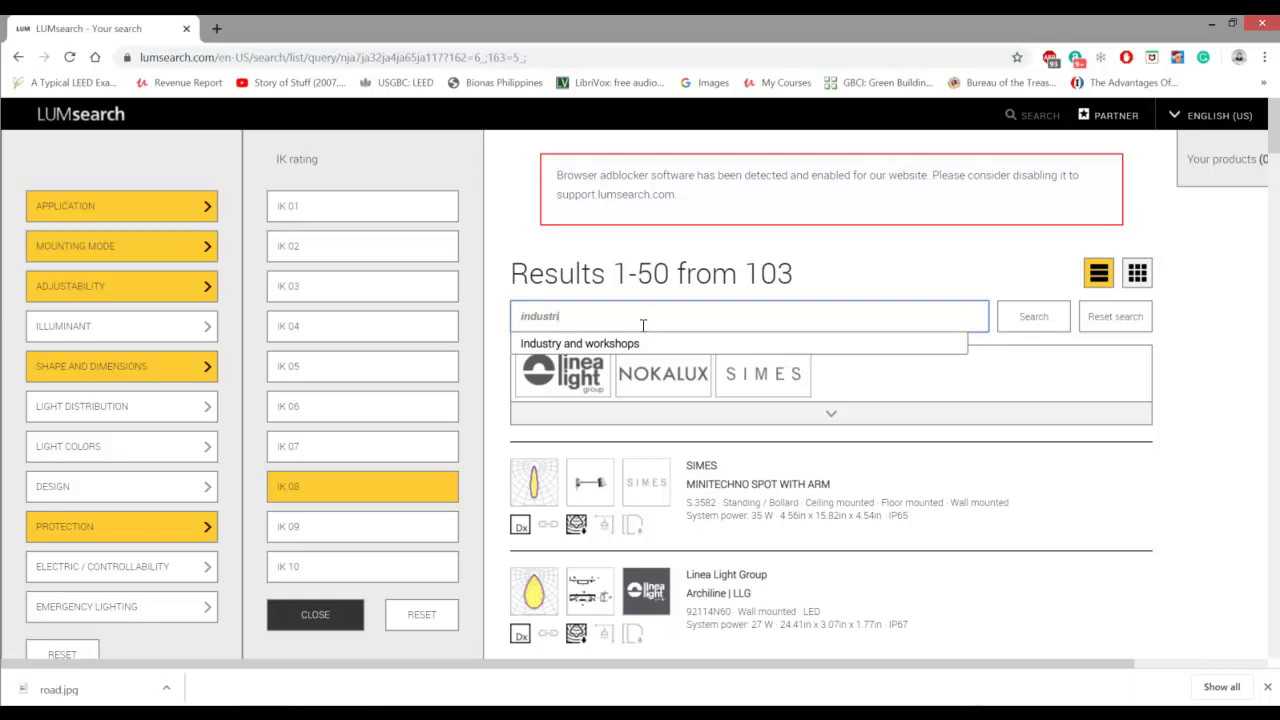
text(al)
key(Return)
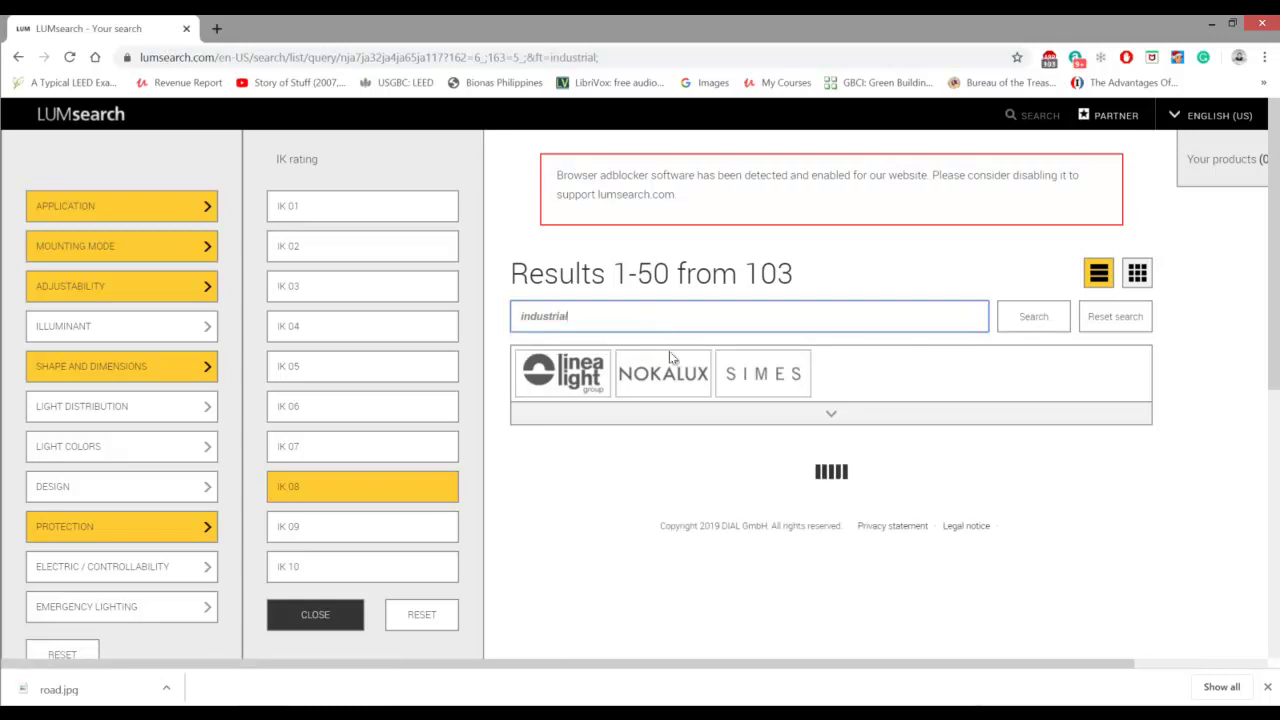
scroll(740, 475, down, 2)
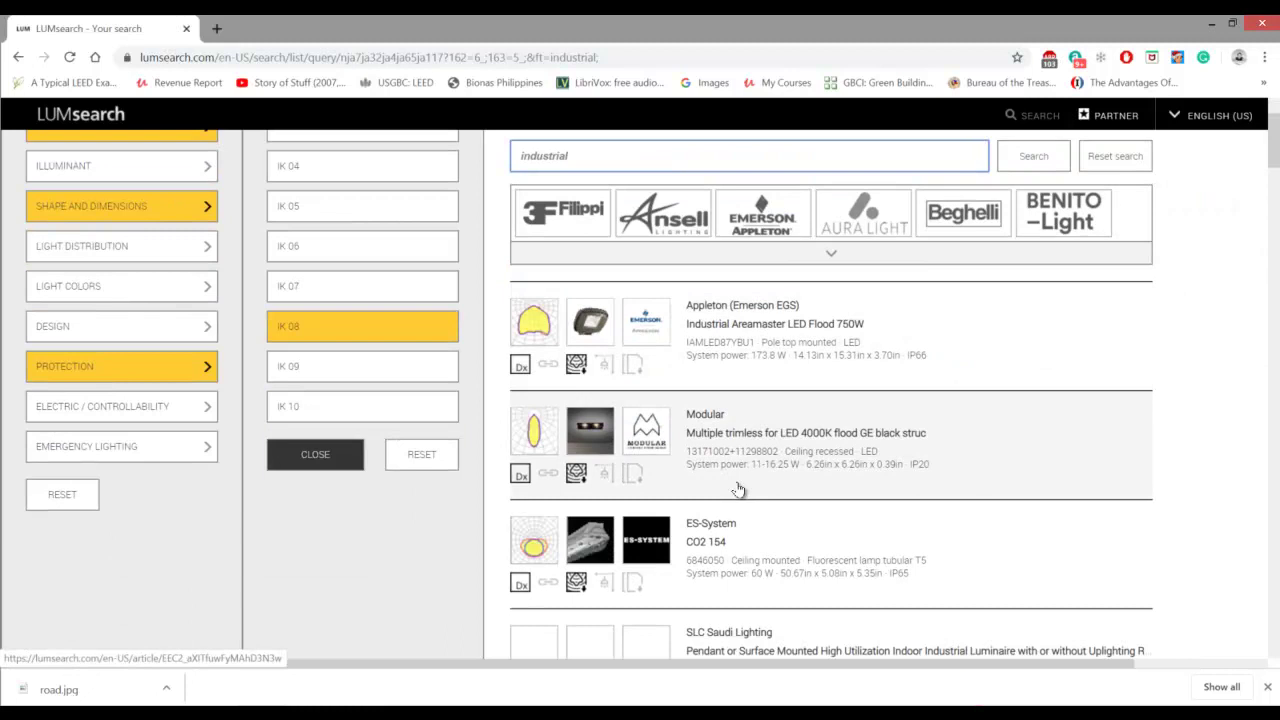
scroll(738, 489, down, 2)
scroll(722, 487, down, 3)
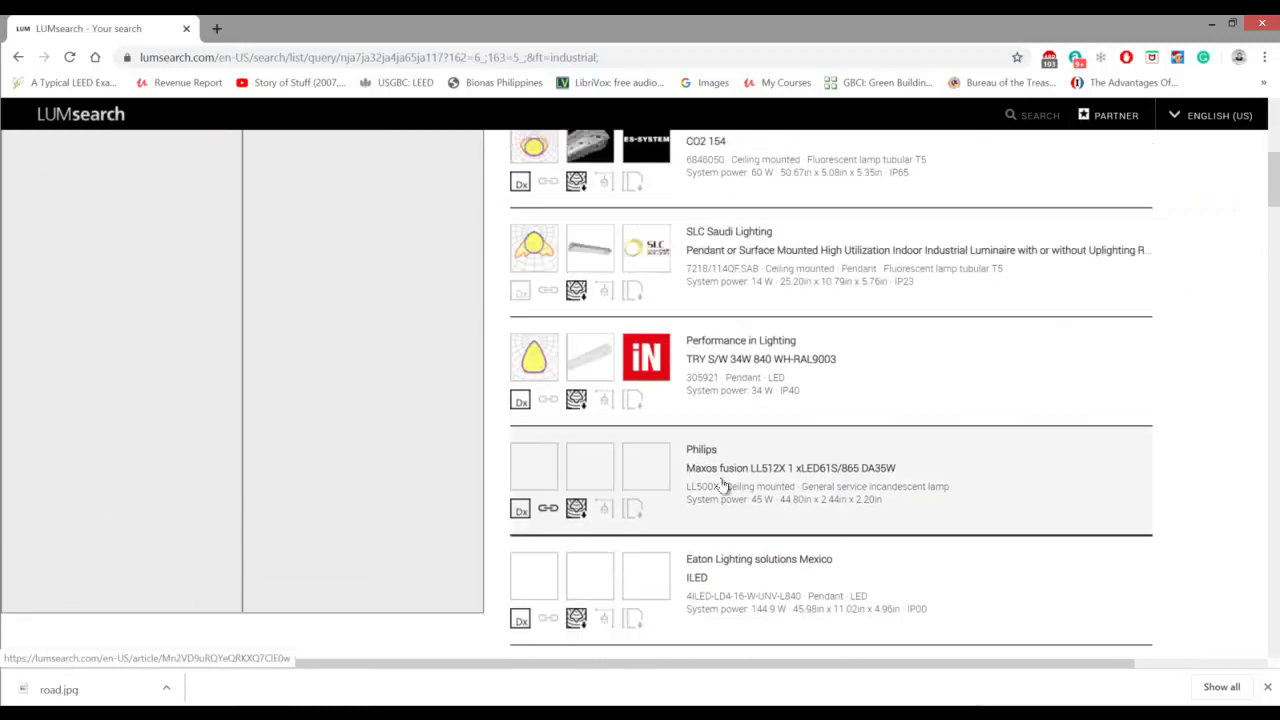
scroll(711, 468, down, 5)
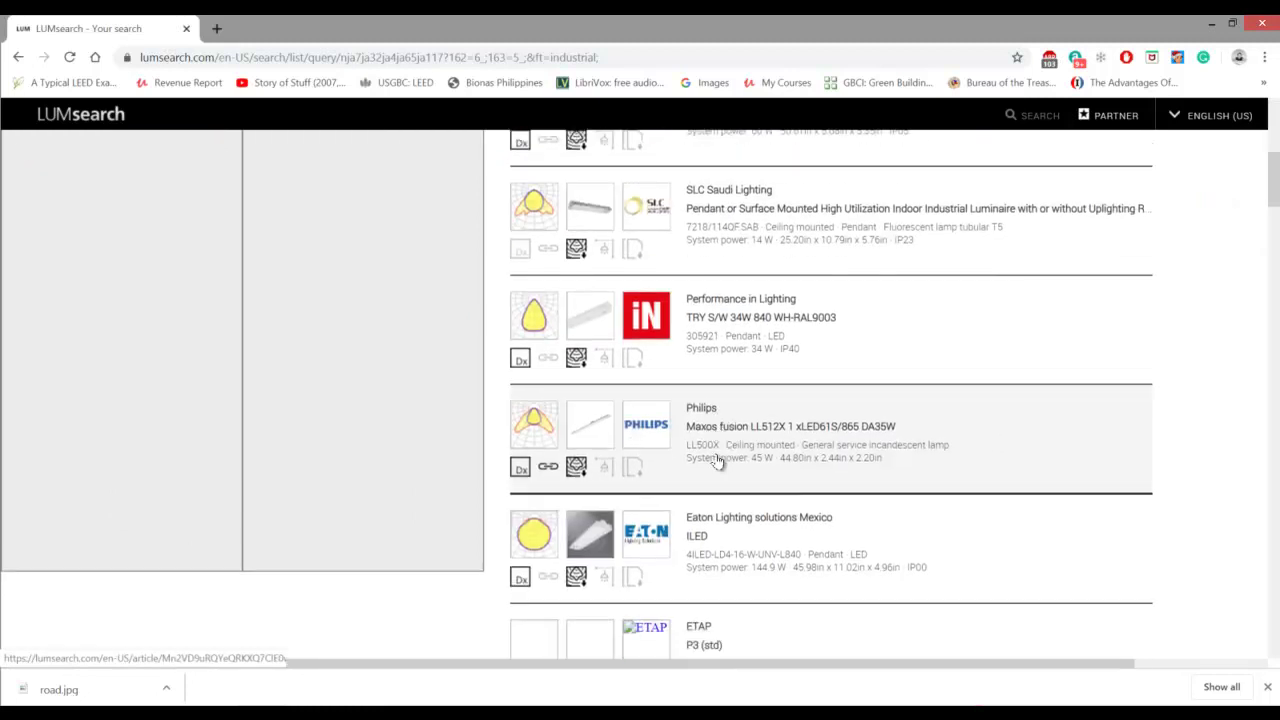
scroll(815, 513, up, 10)
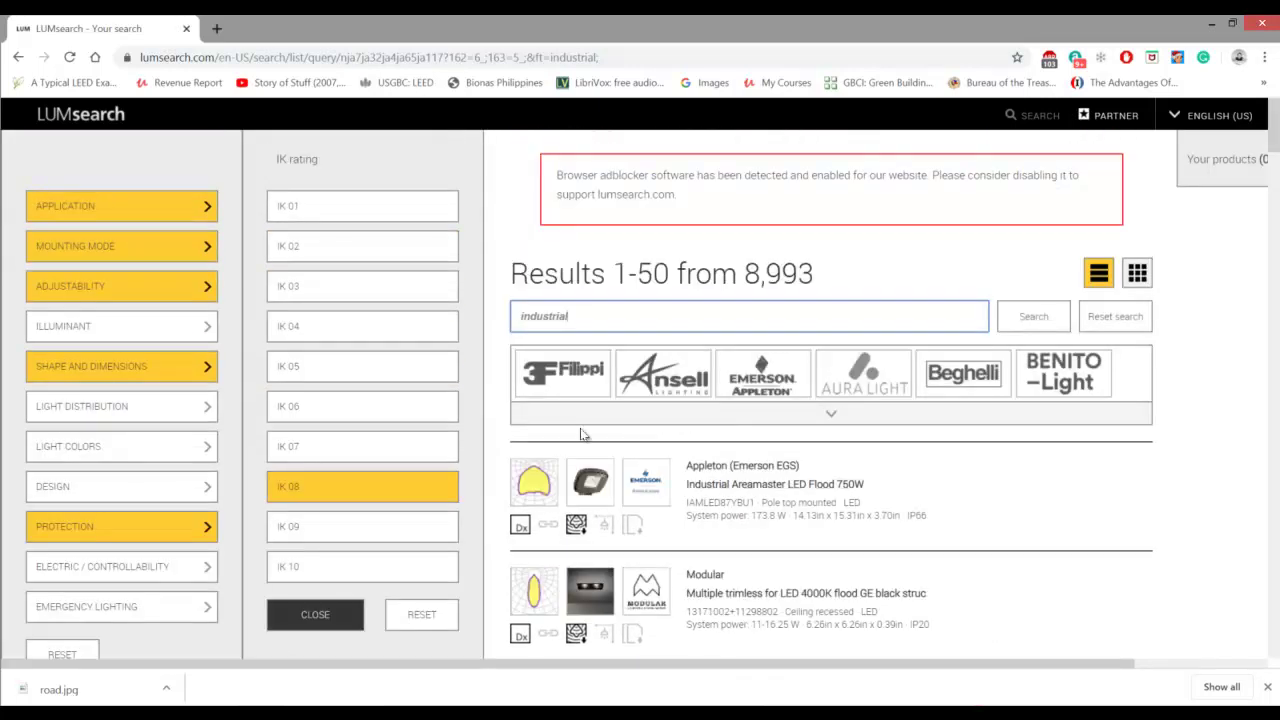
scroll(575, 480, down, 3)
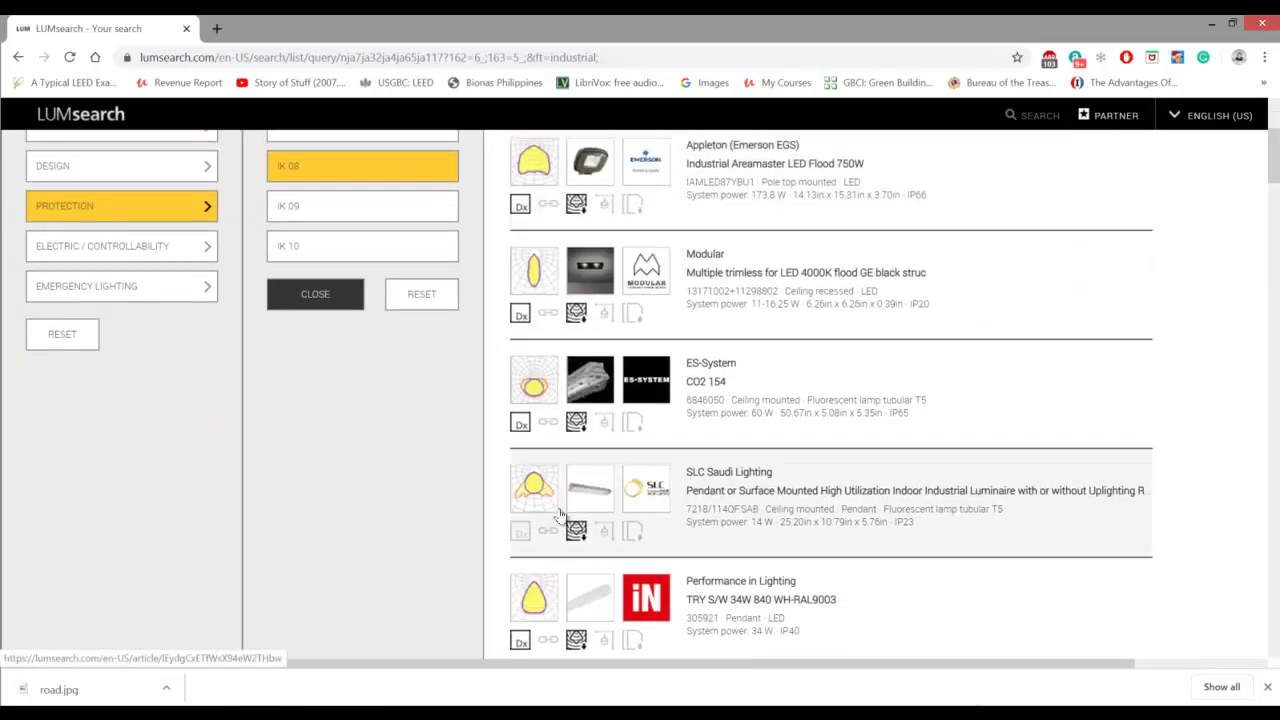
scroll(558, 513, down, 2)
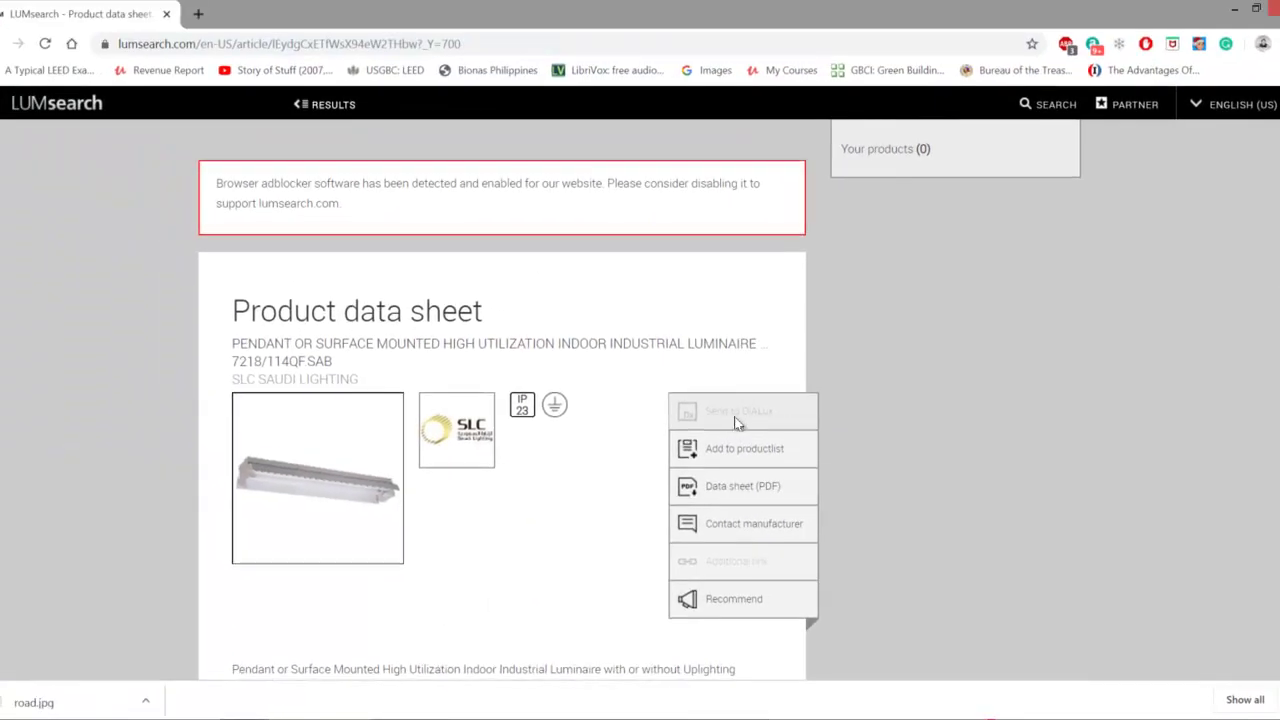
scroll(580, 478, down, 3)
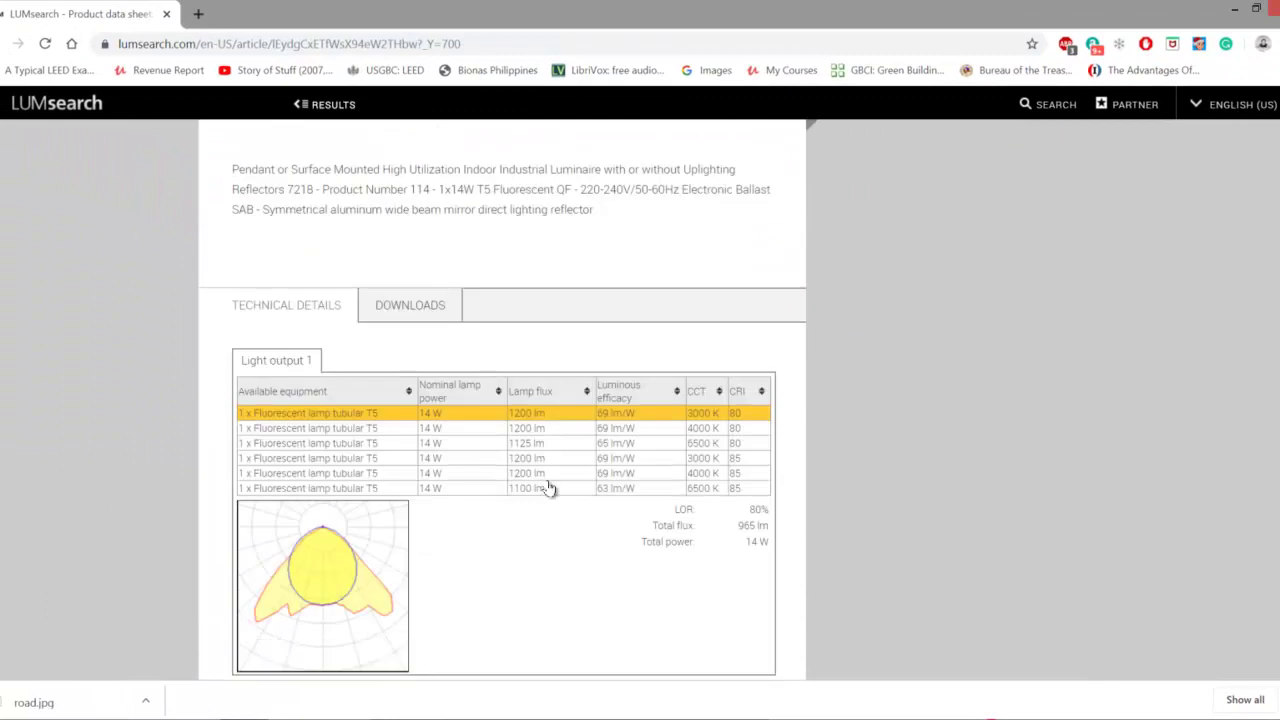
click(412, 306)
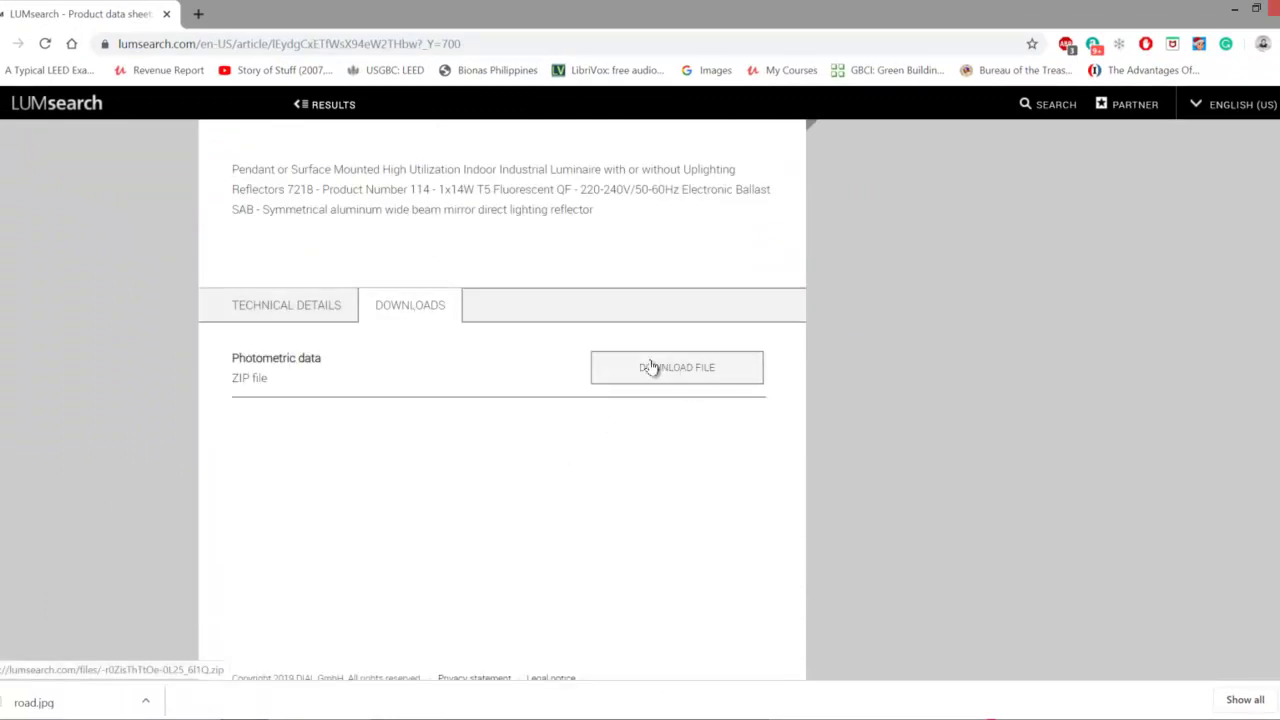
scroll(686, 410, up, 5)
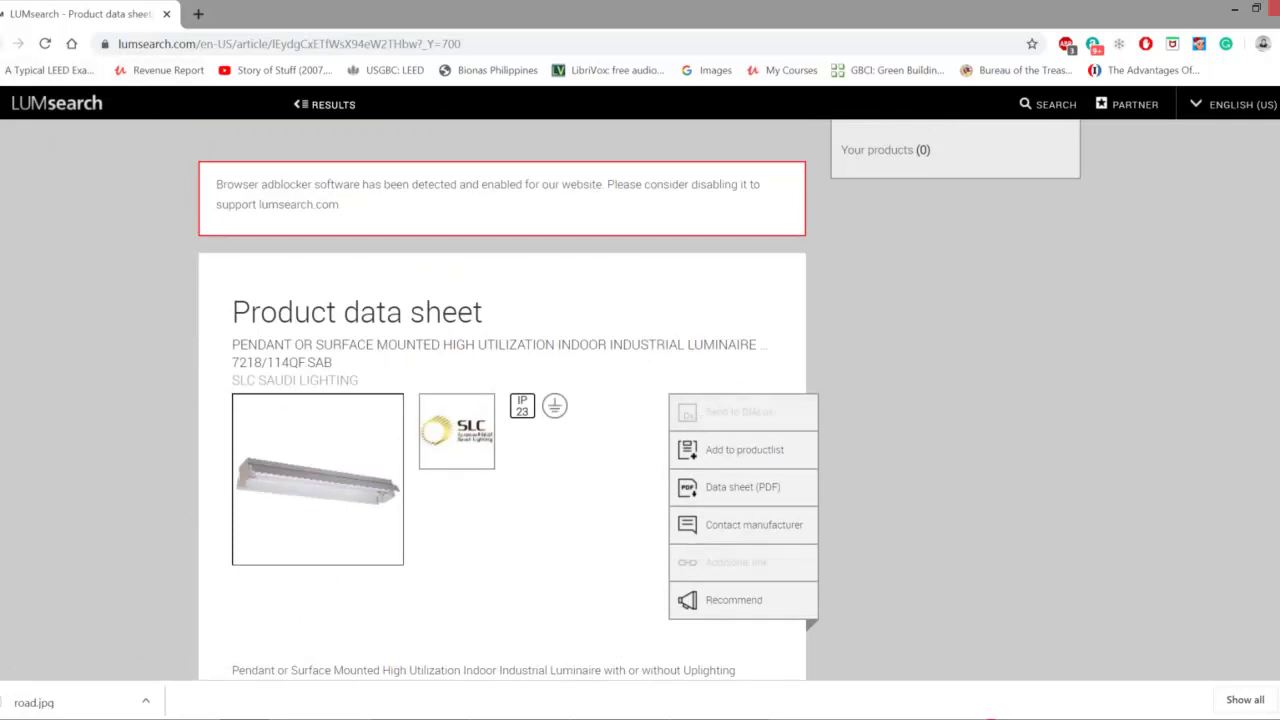
key(alt+Left)
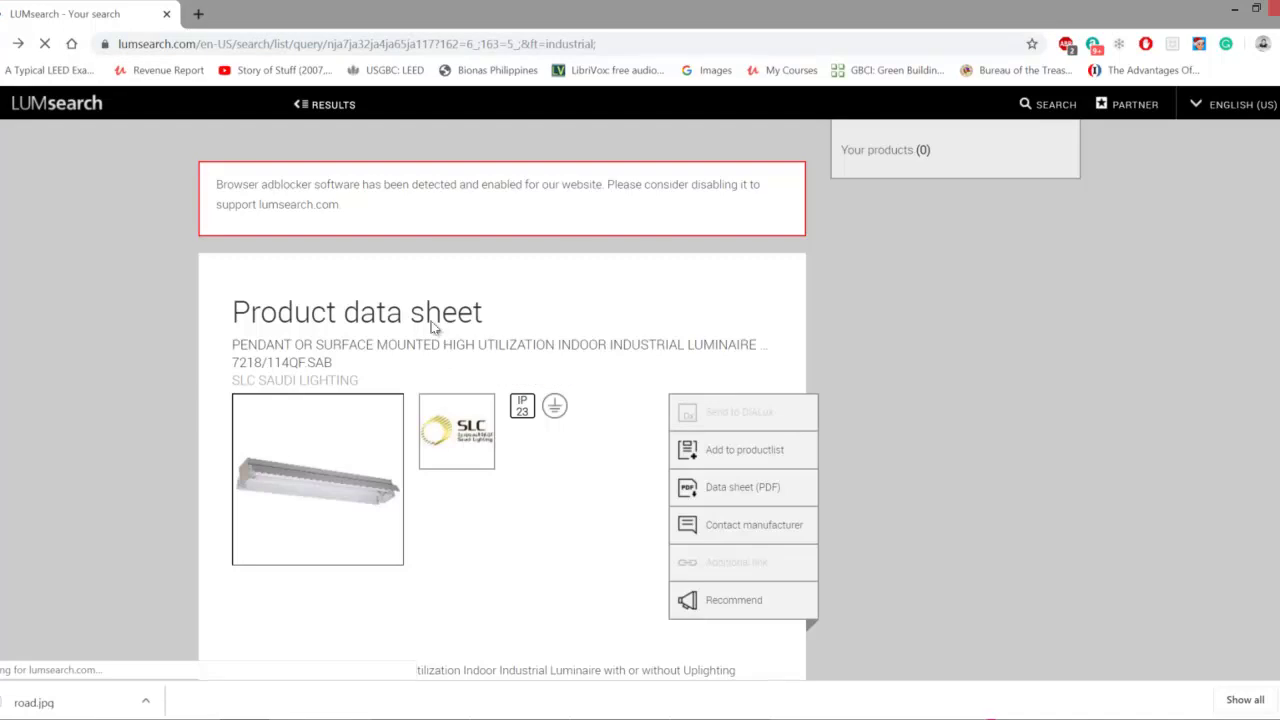
scroll(512, 430, up, 3)
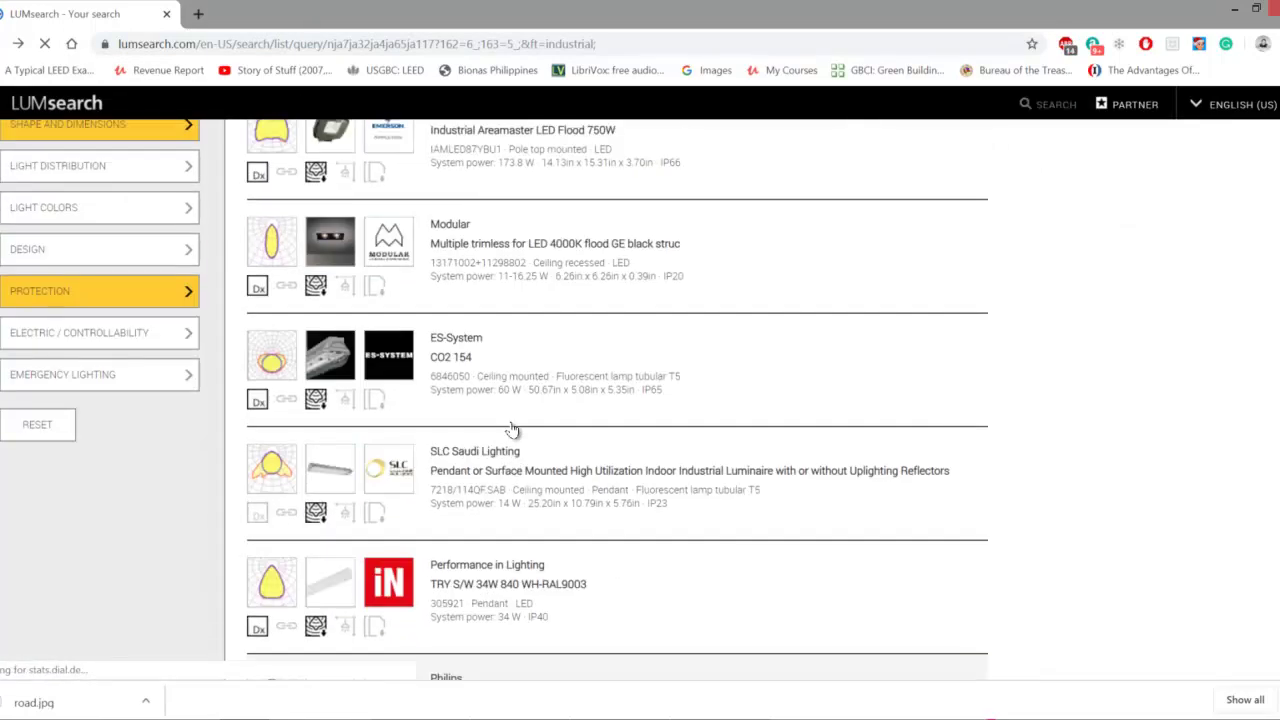
scroll(490, 480, down, 2)
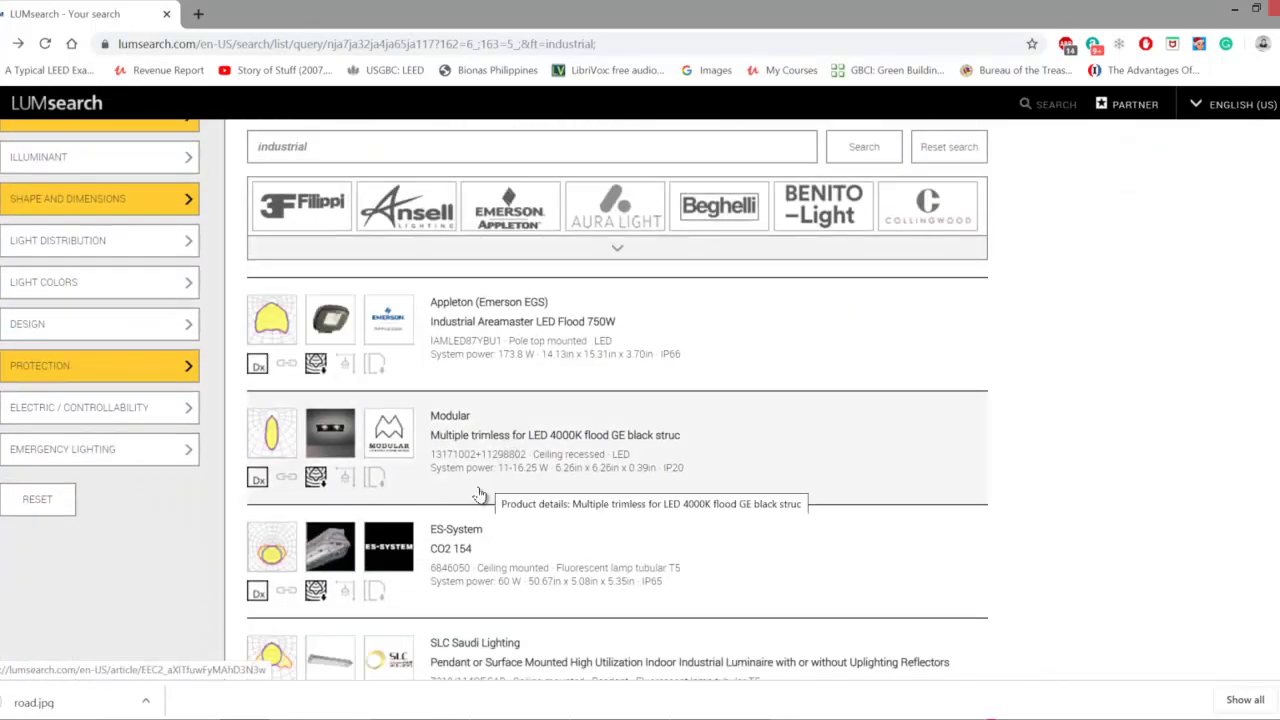
- Send Appleton's Industrial Areamaster LED Flood 750W to DIALux via Dial Data Dispatcher, then view DIALux evo
click(471, 326)
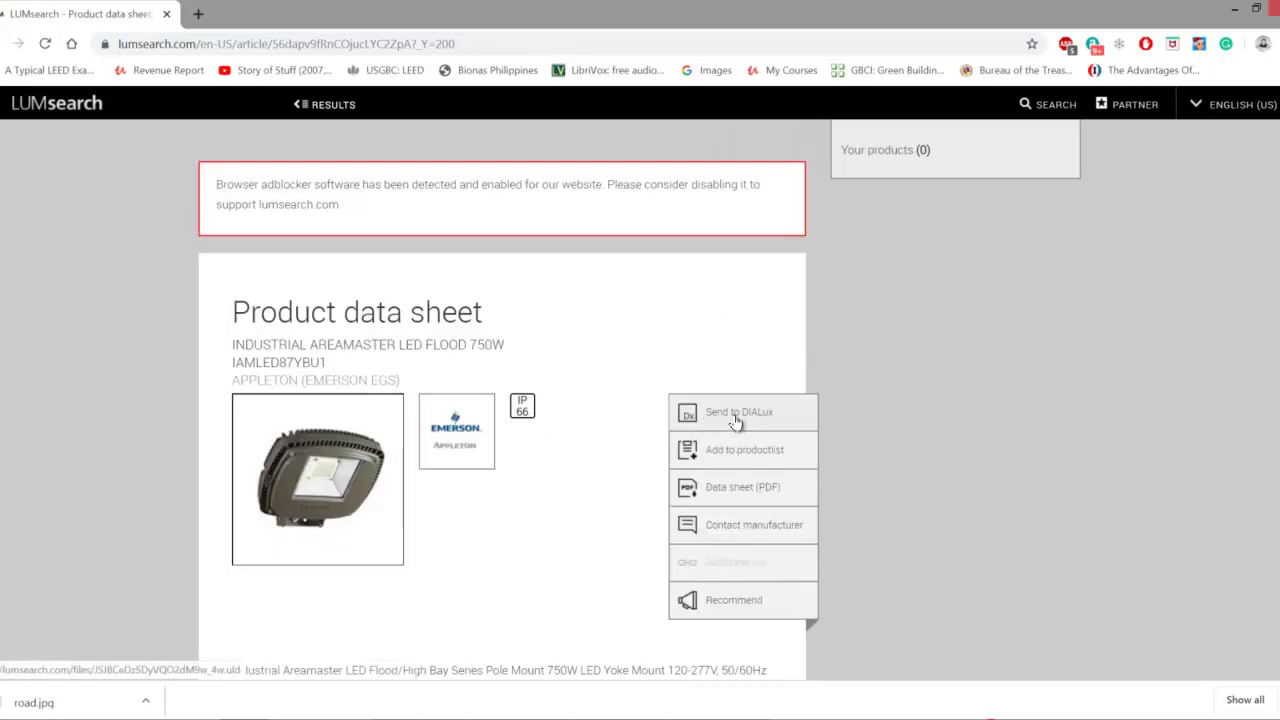
click(735, 415)
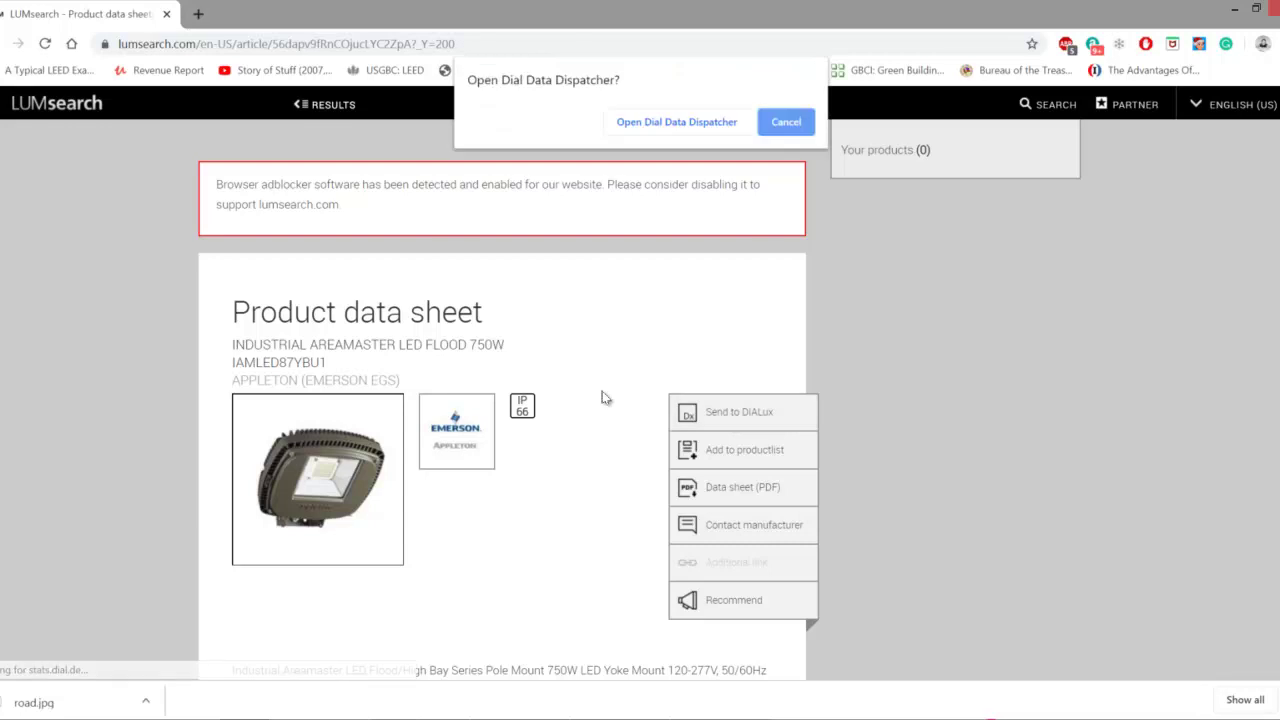
click(688, 122)
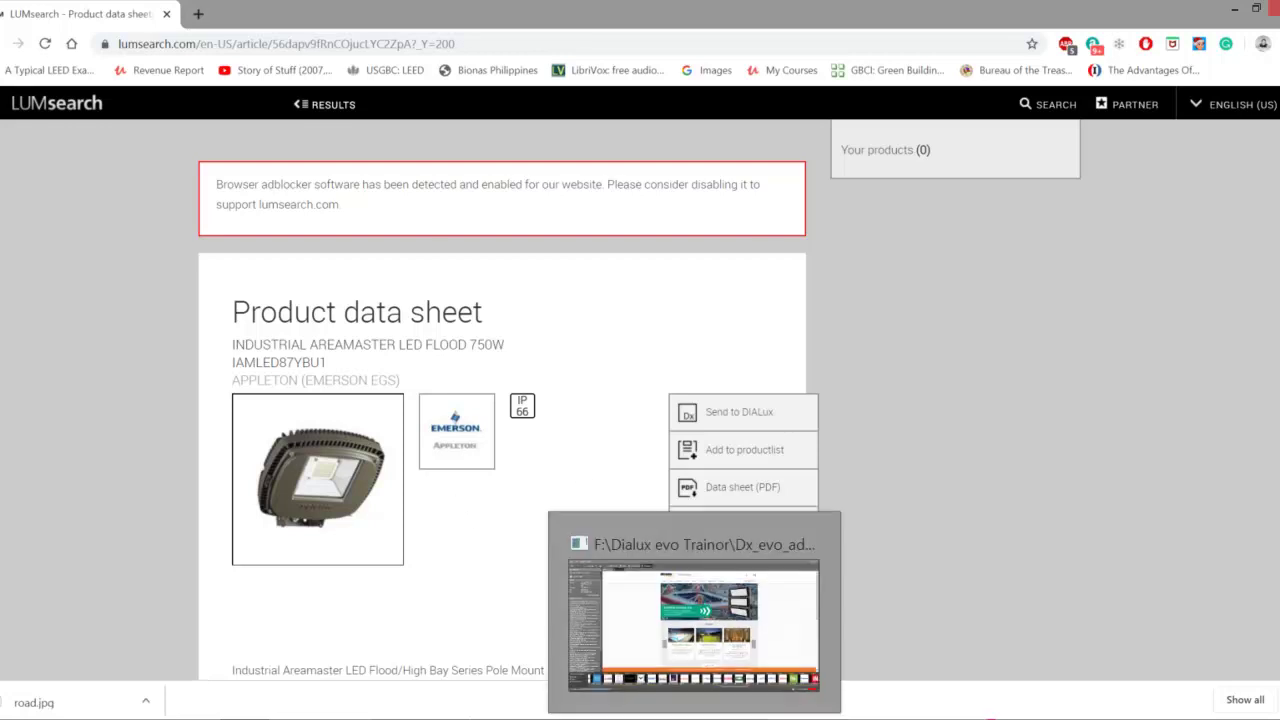
click(694, 615)
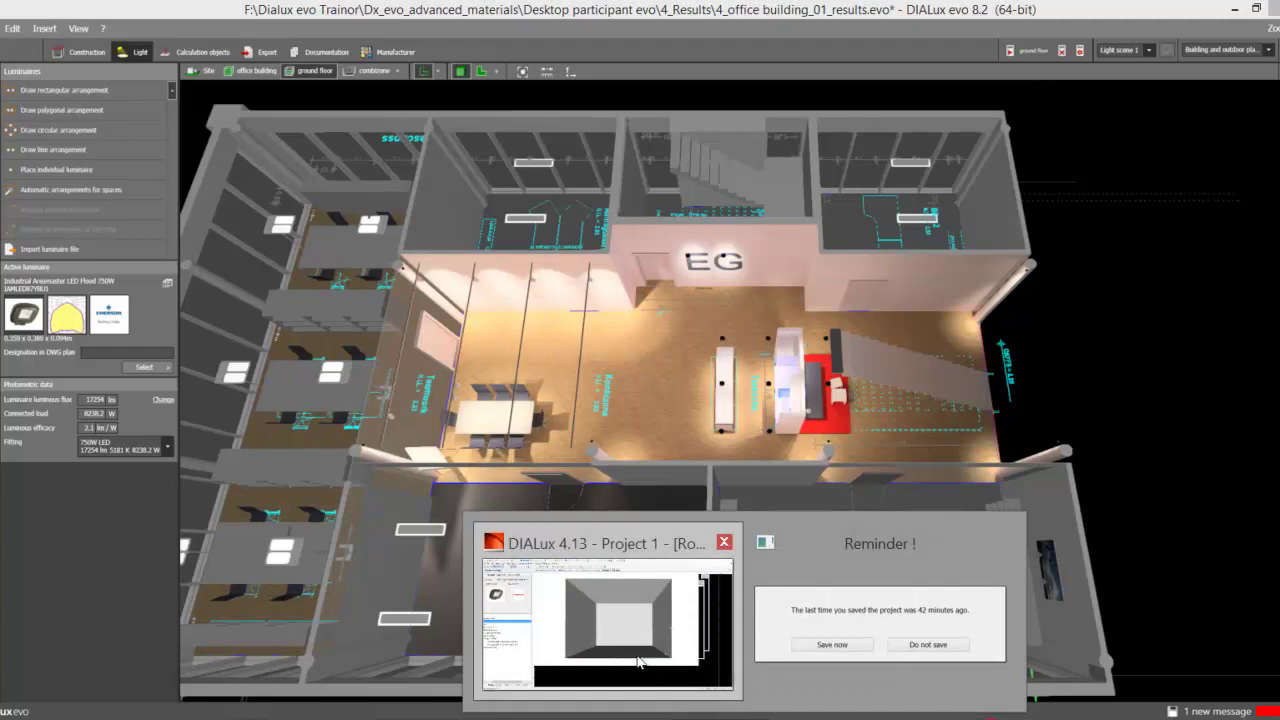
- Check the Appleton luminaire in DIALux 4.13, then bring up the Messenger conversation
click(655, 665)
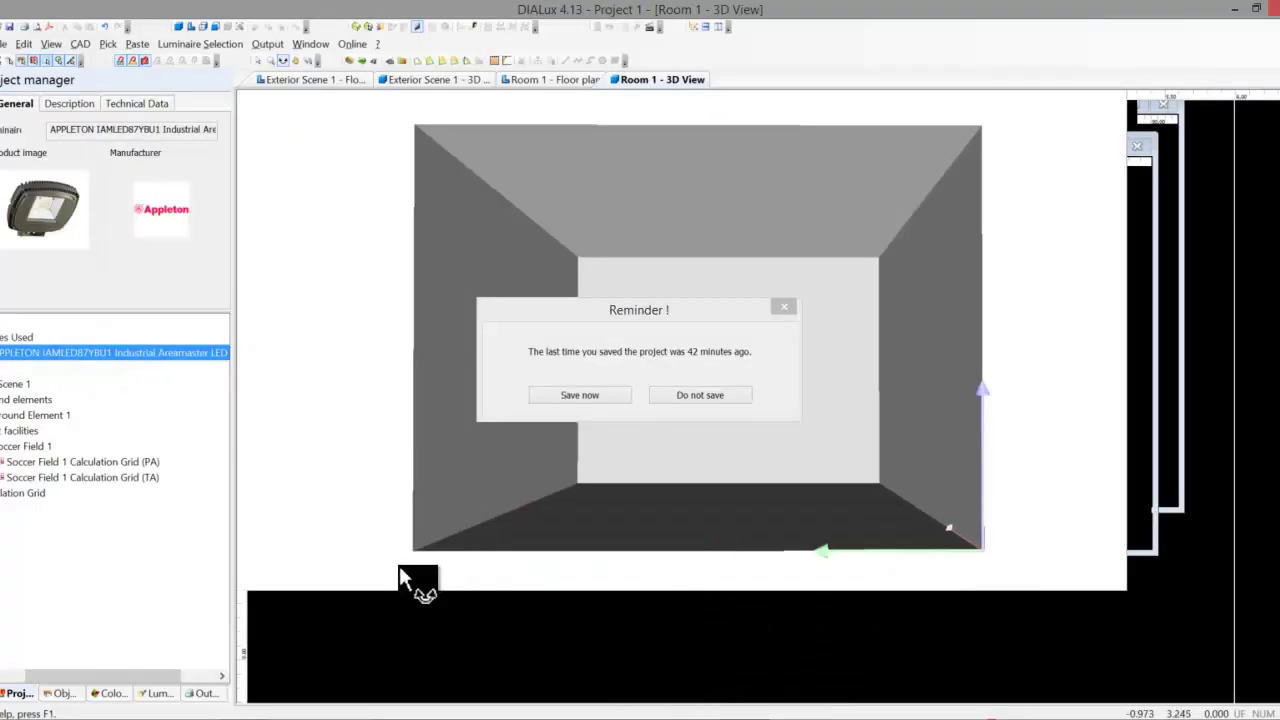
mouse_move(394, 712)
click(394, 620)
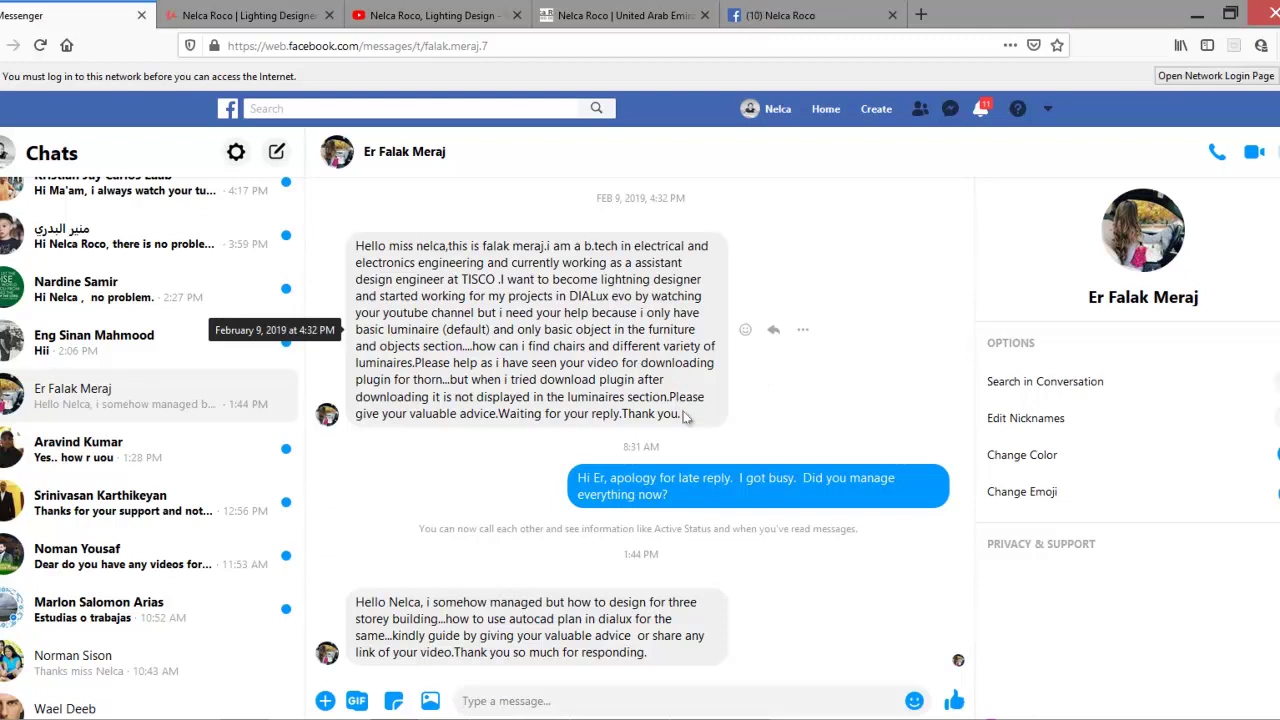
- Place the cursor in the Messenger 'Type a message' box
click(463, 701)
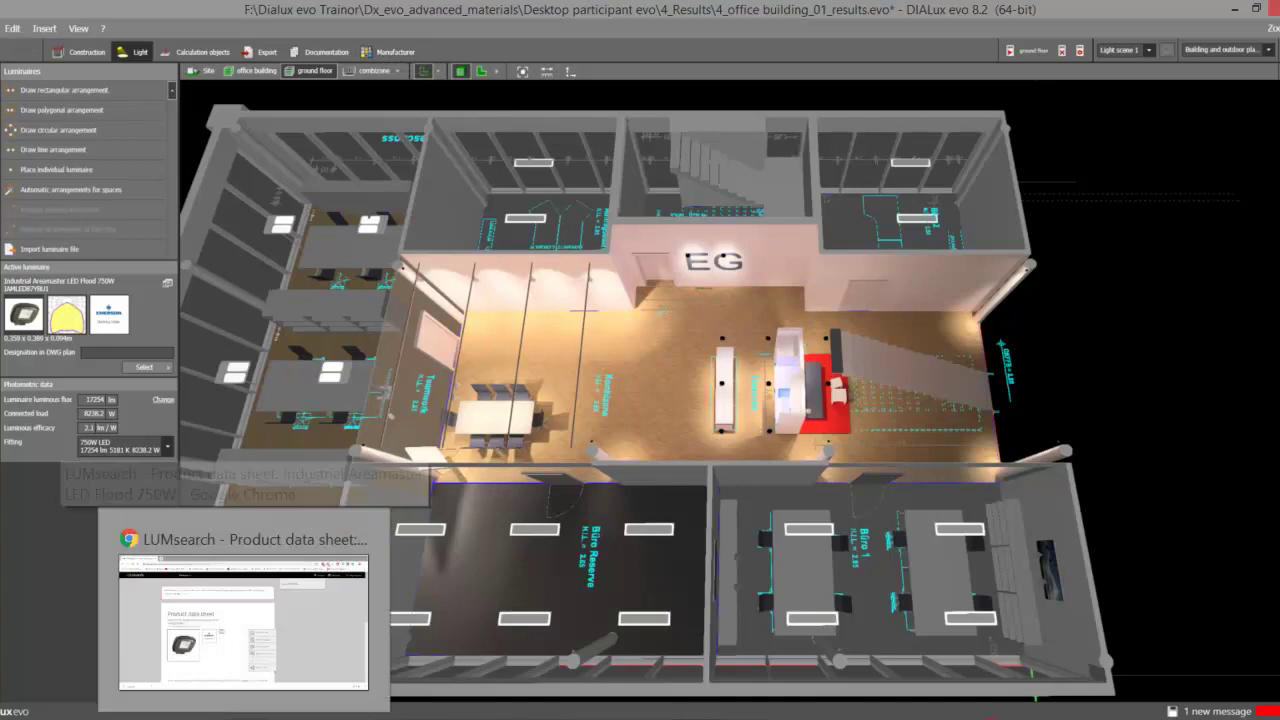
- Pass through the LUMsearch data sheet to DIALux 4.13's Project 1 listing Appleton's IAMLED87YBU1 luminaire
click(290, 652)
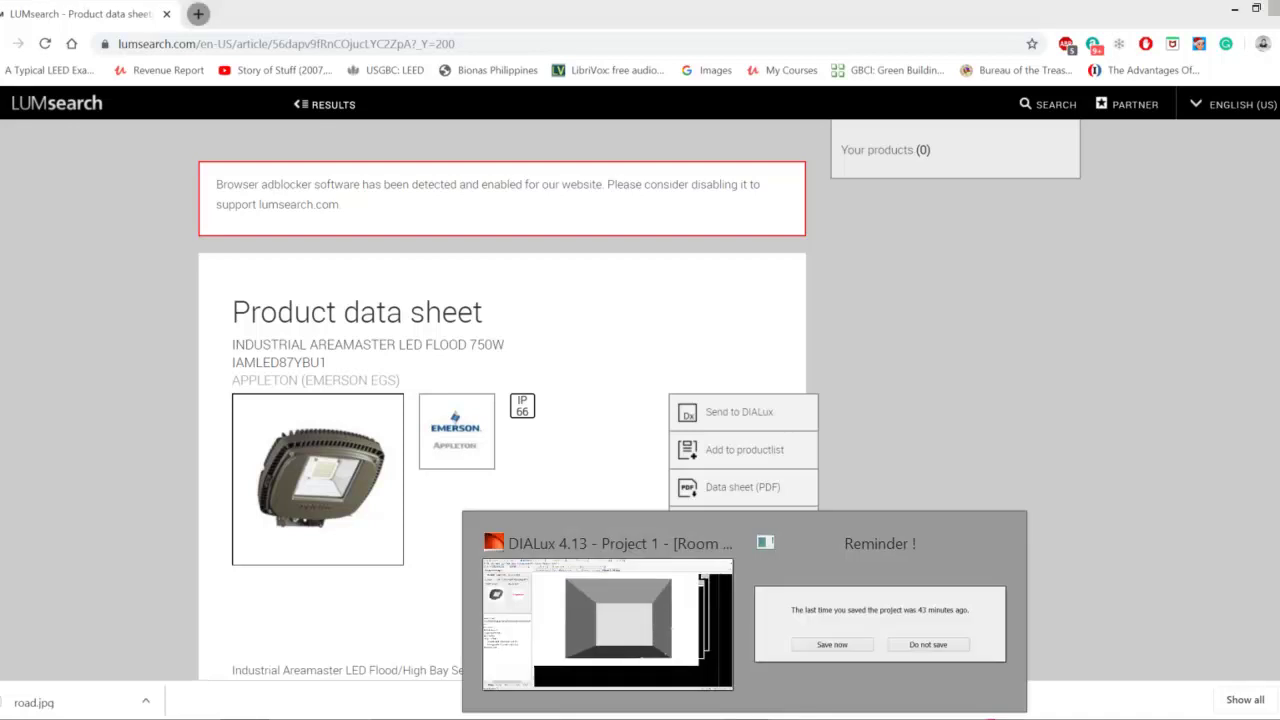
click(634, 671)
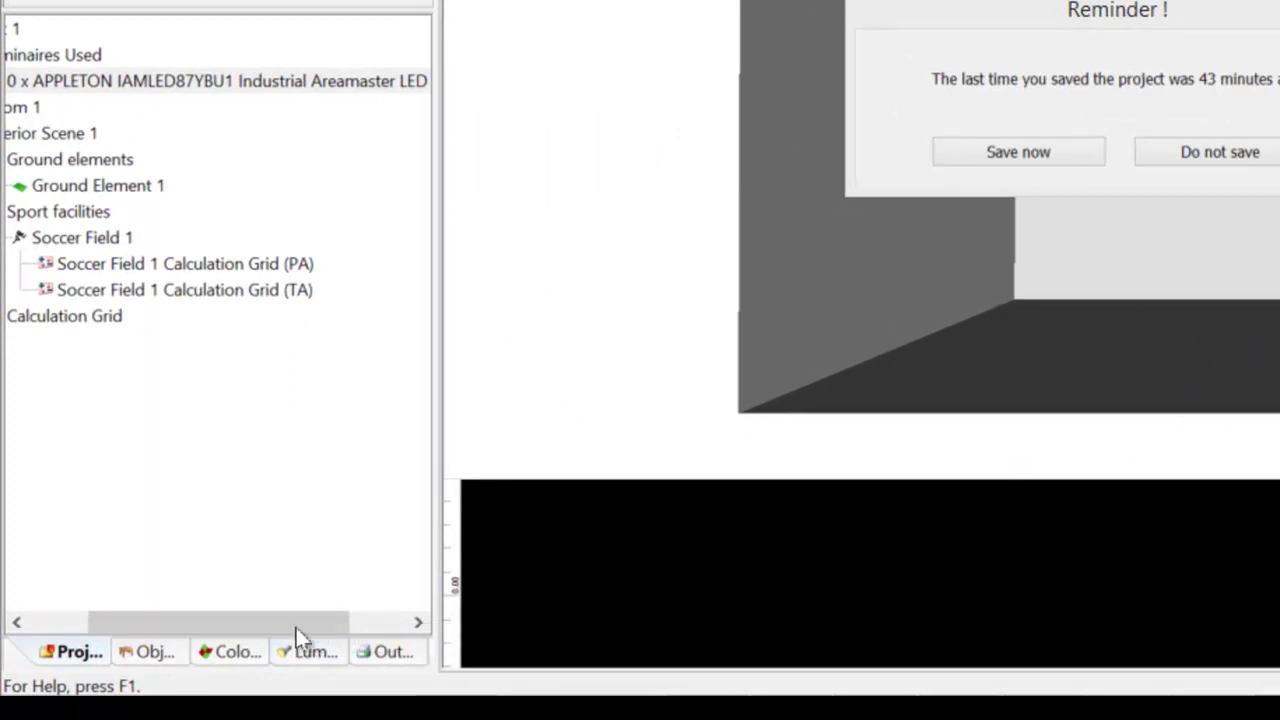
- Pick BEGA from DIALux 4.13's luminaire manufacturer list to open BEGA's Products page
click(314, 654)
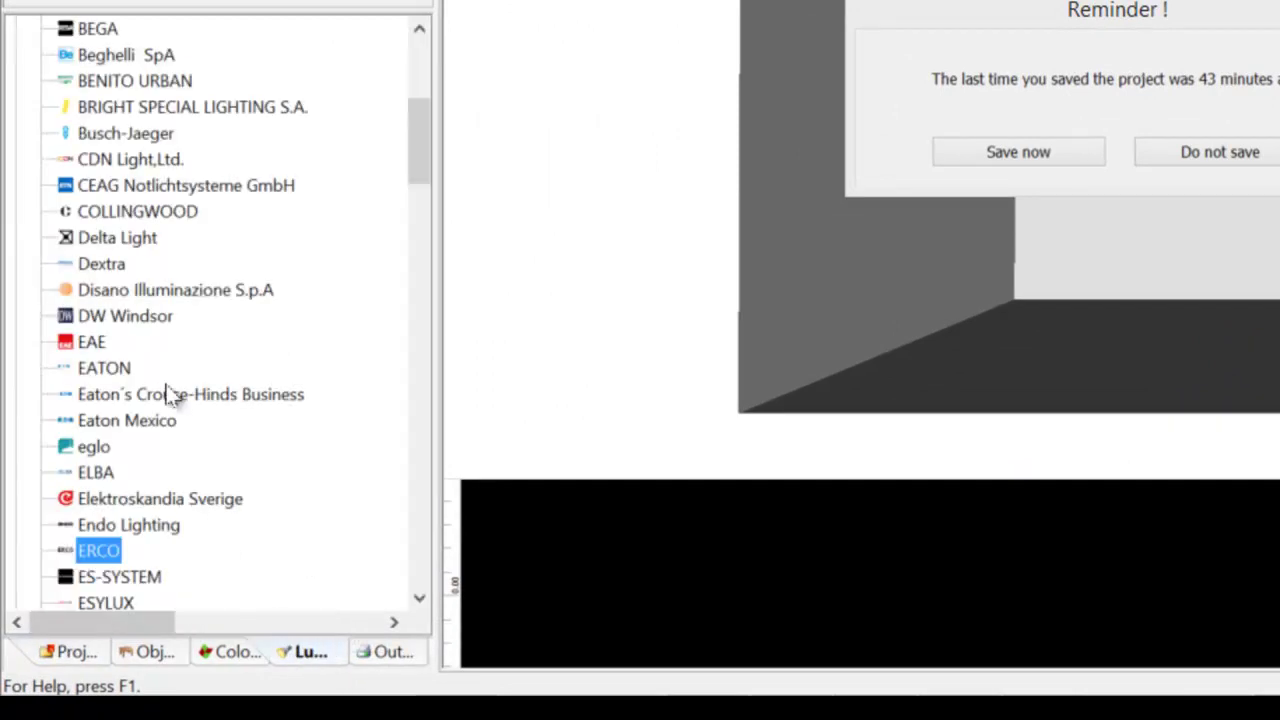
scroll(165, 230, up, 3)
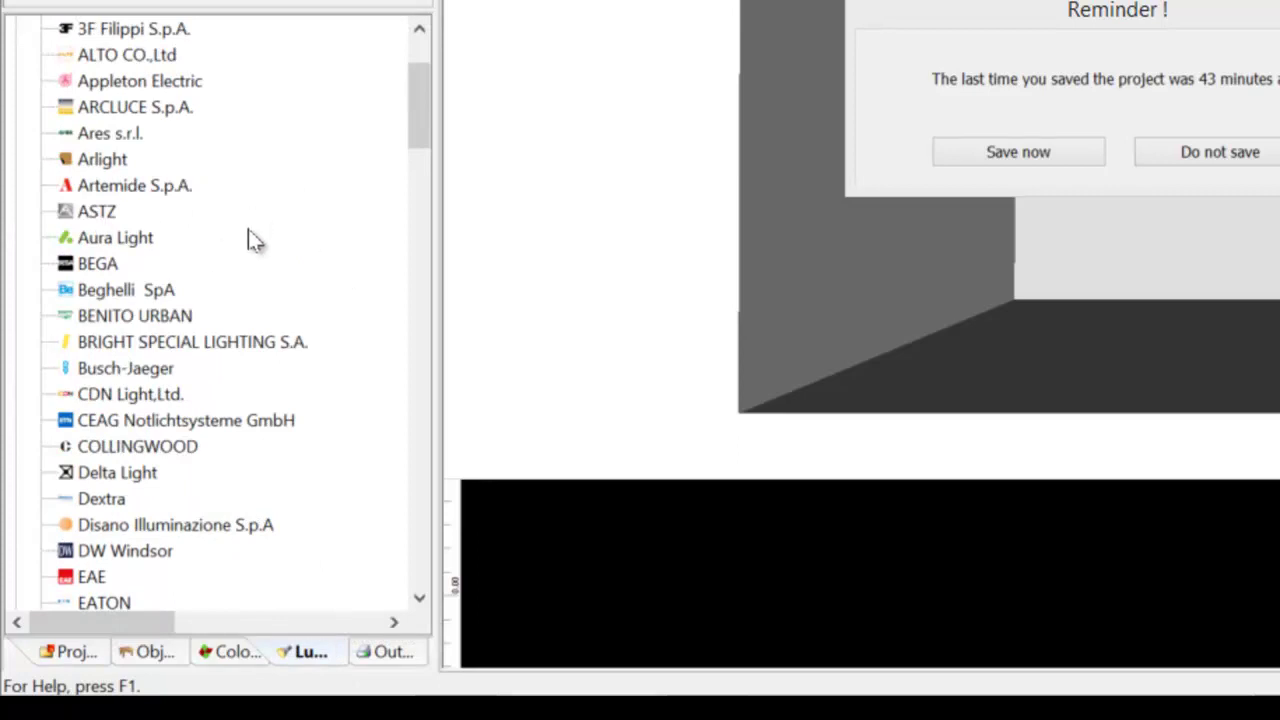
click(100, 266)
drag(97, 266, 686, 314)
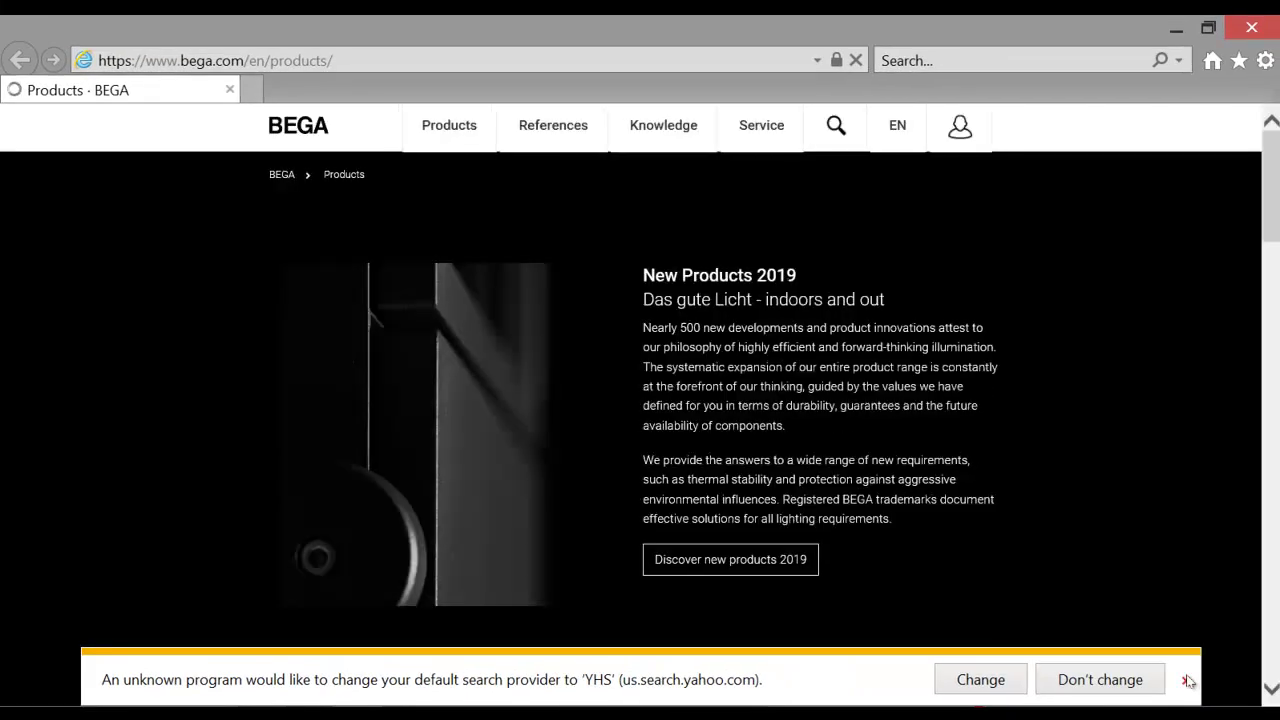
- Open BEGA's LED system bollards page and bring its bollard heads and tubes tables into view
mouse_move(452, 160)
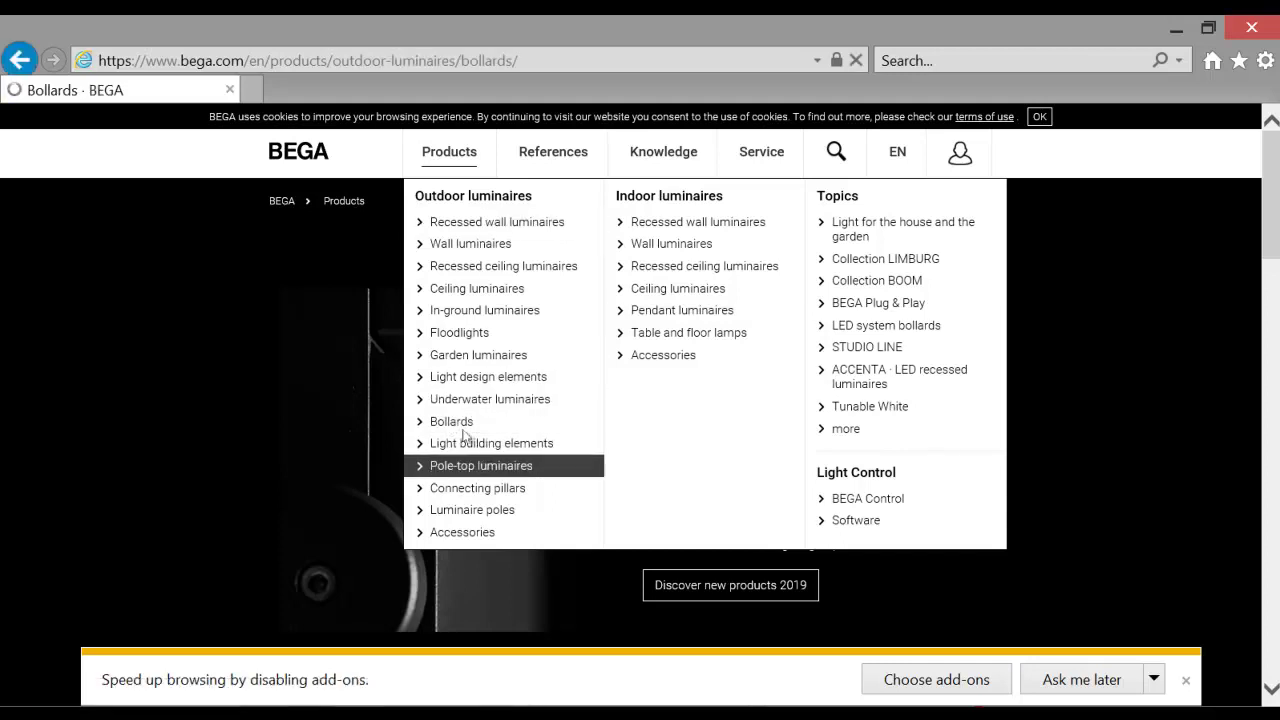
scroll(462, 426, down, 3)
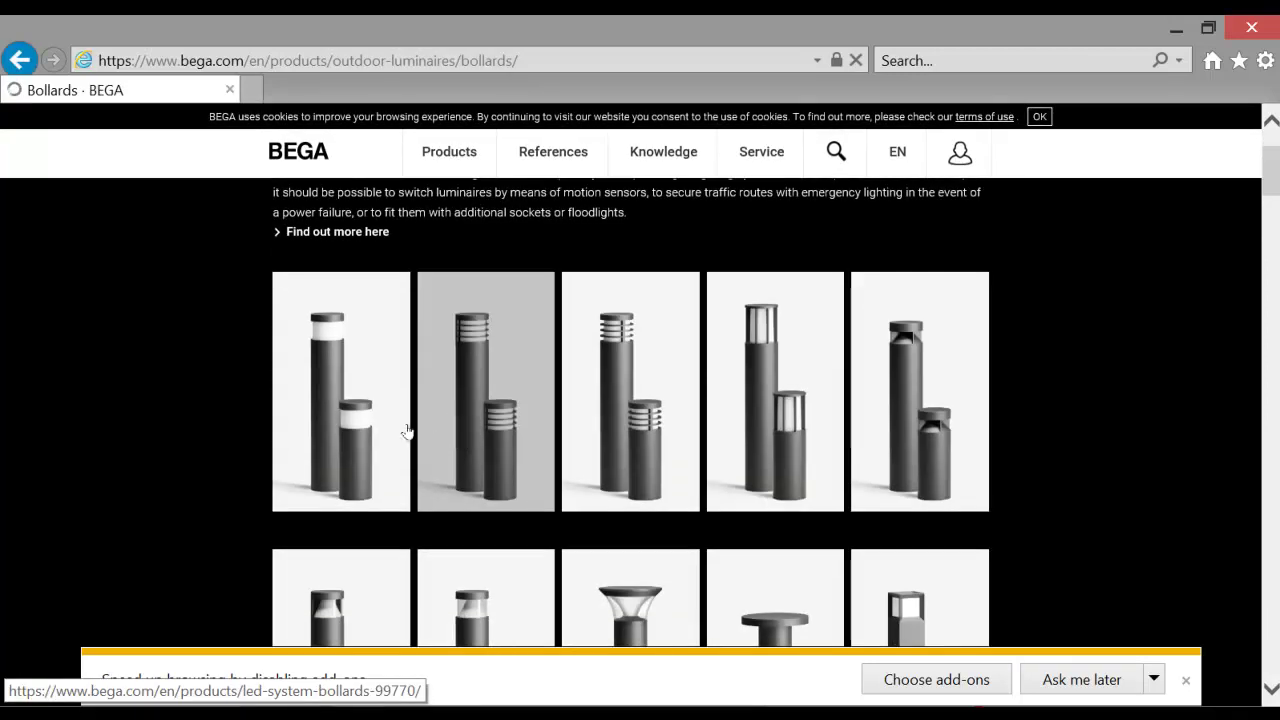
click(598, 440)
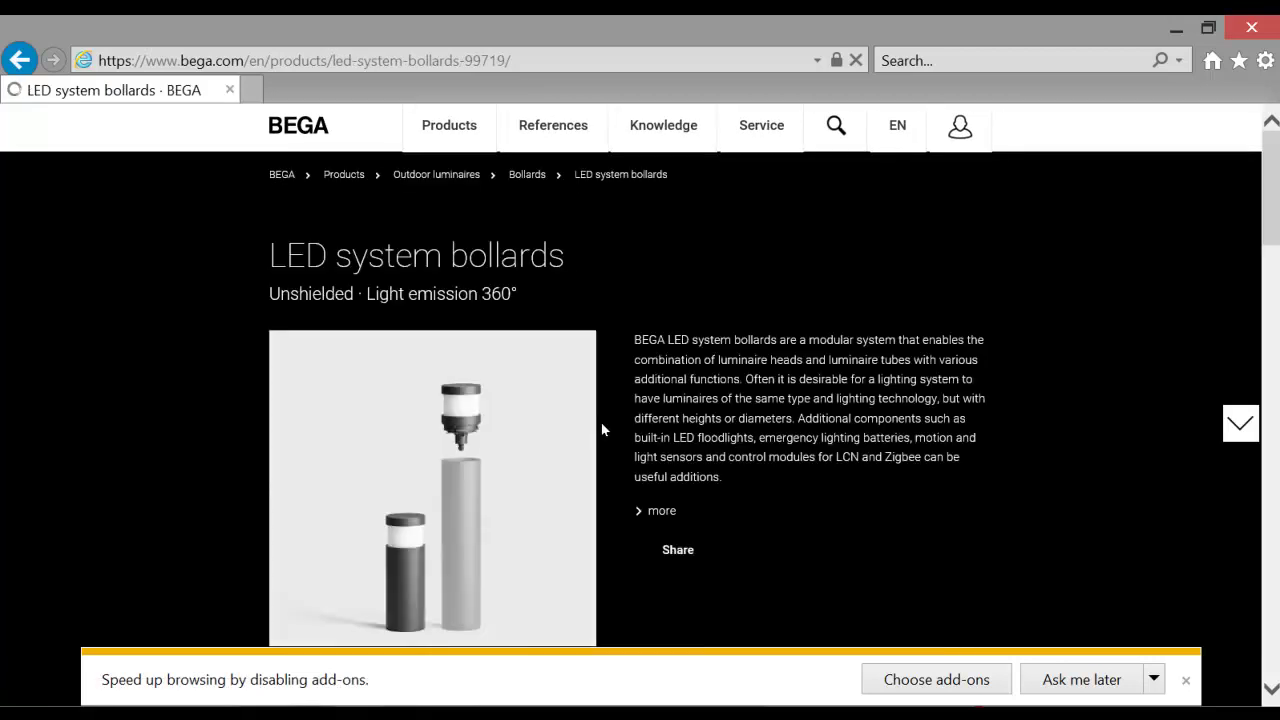
click(1238, 424)
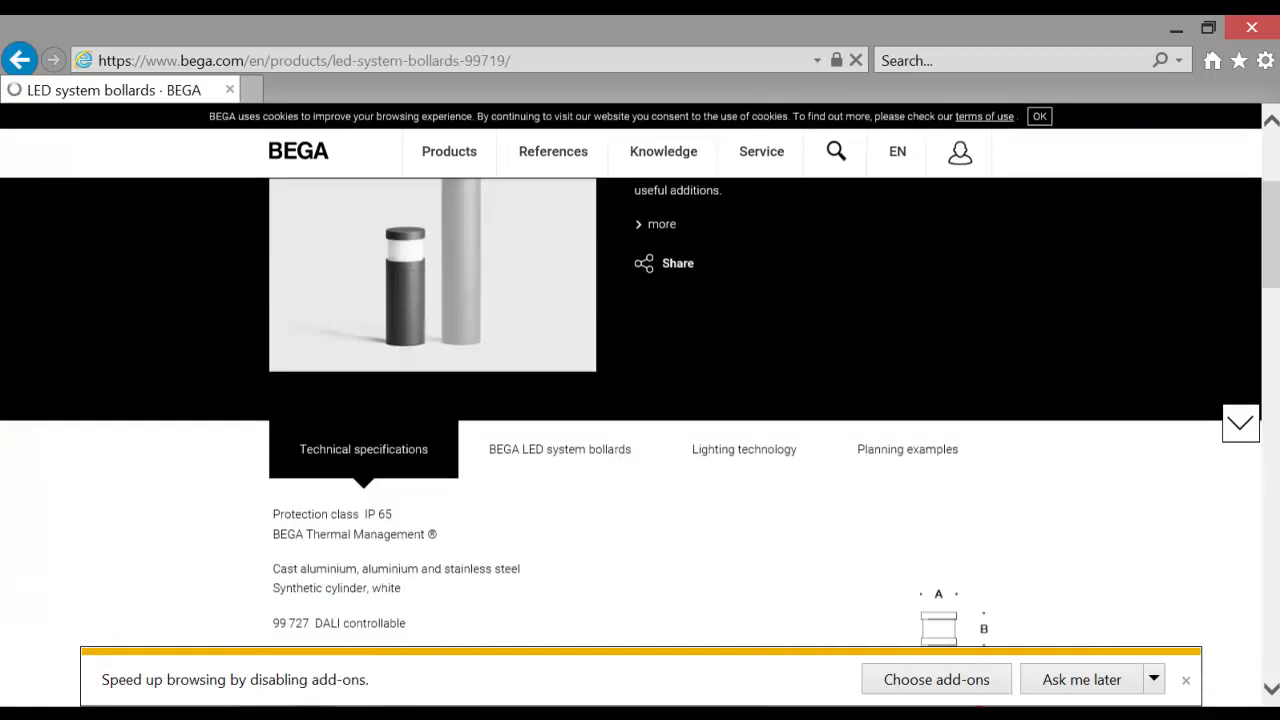
scroll(625, 499, down, 3)
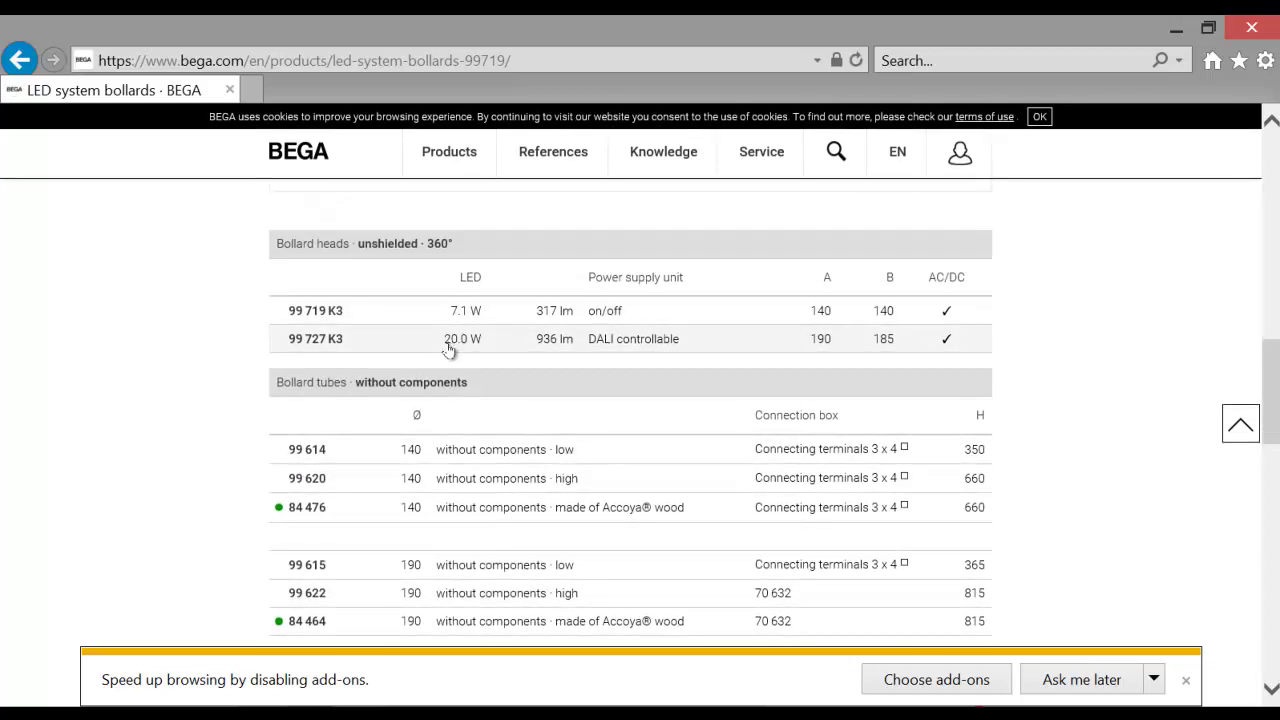
- From the Planning aids of bollard head 99 719 K3, transfer it with tube 99 614 to DIALux
click(446, 343)
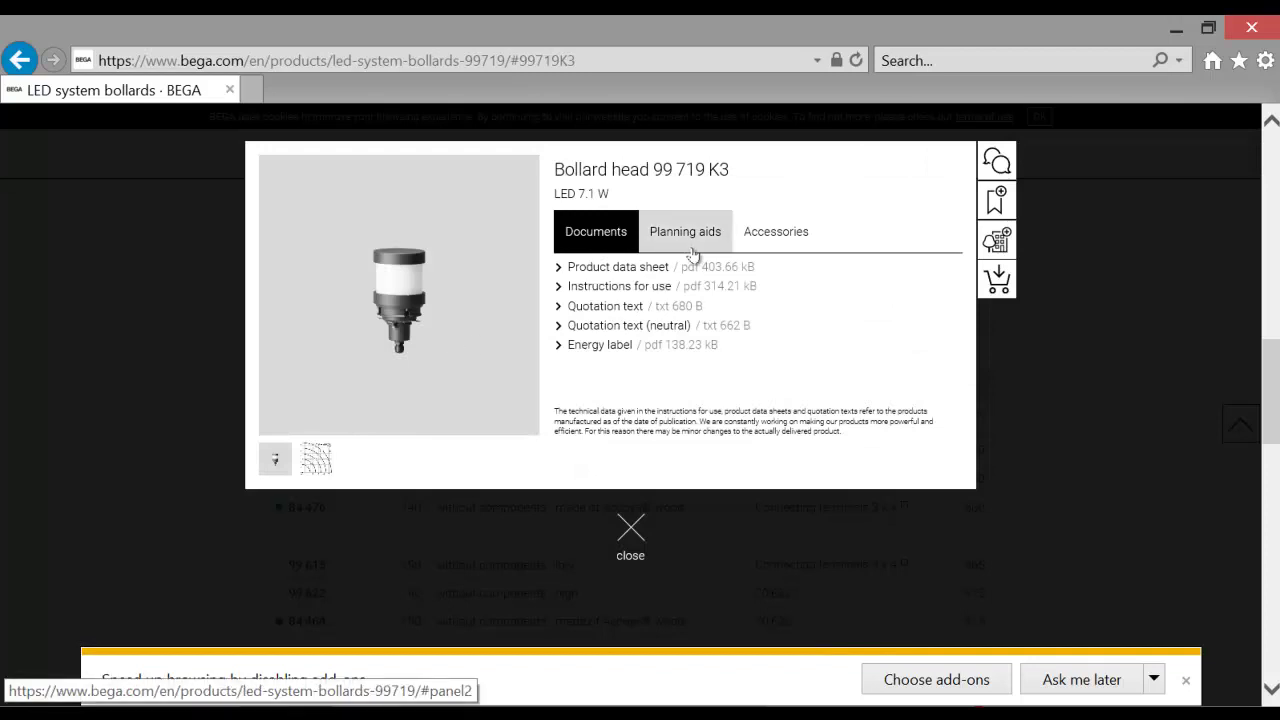
click(685, 234)
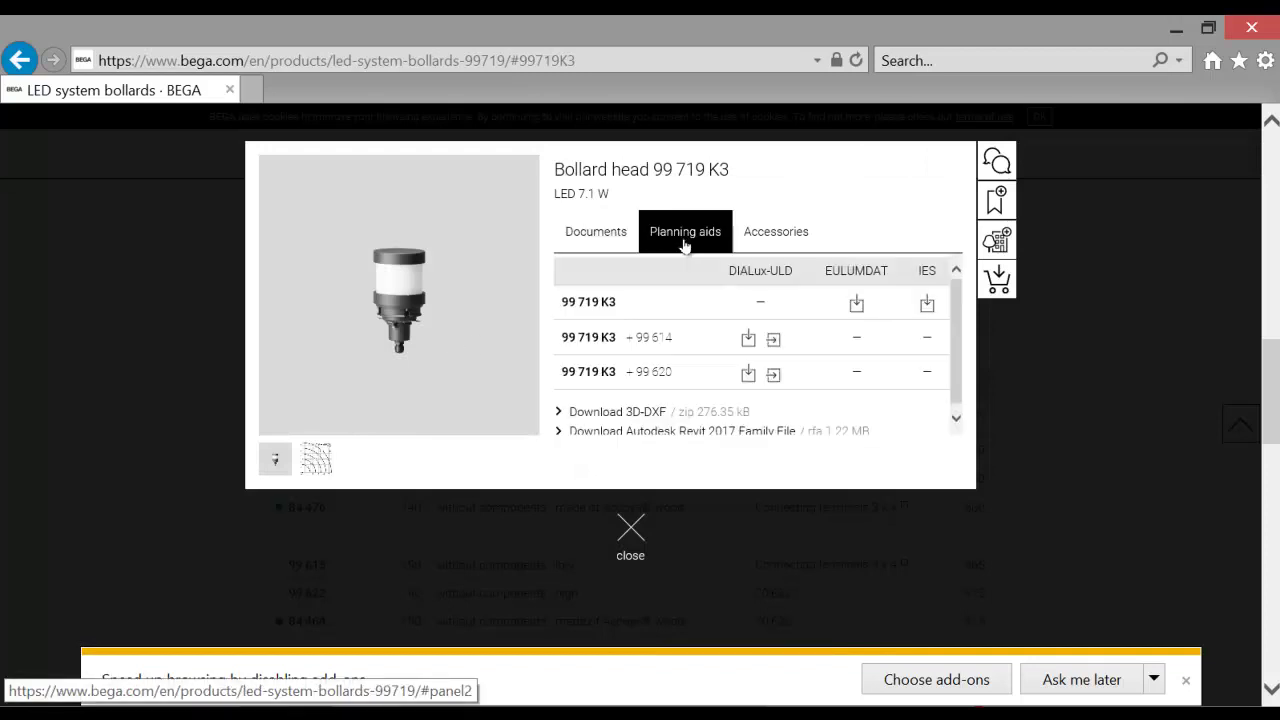
click(774, 341)
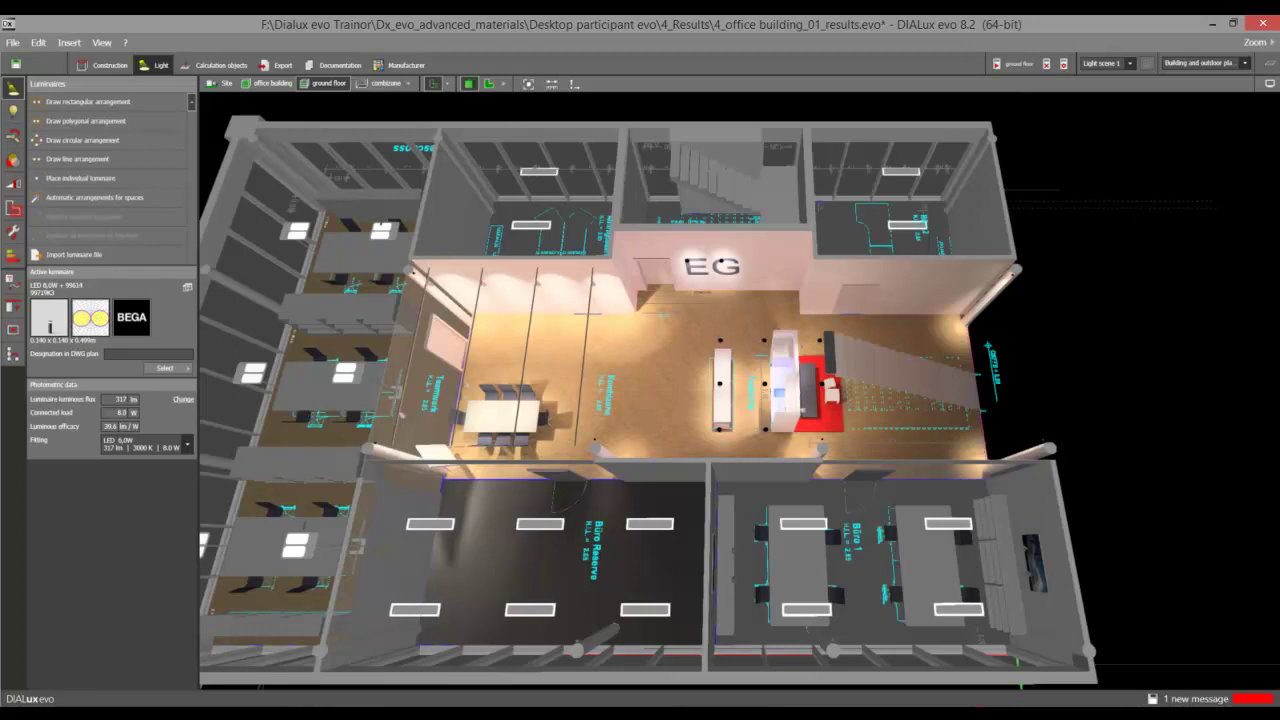
- Bring DIALux 4.13 forward, then return to the LUMsearch Industrial Areamaster LED Flood 750W data sheet
mouse_move(595, 553)
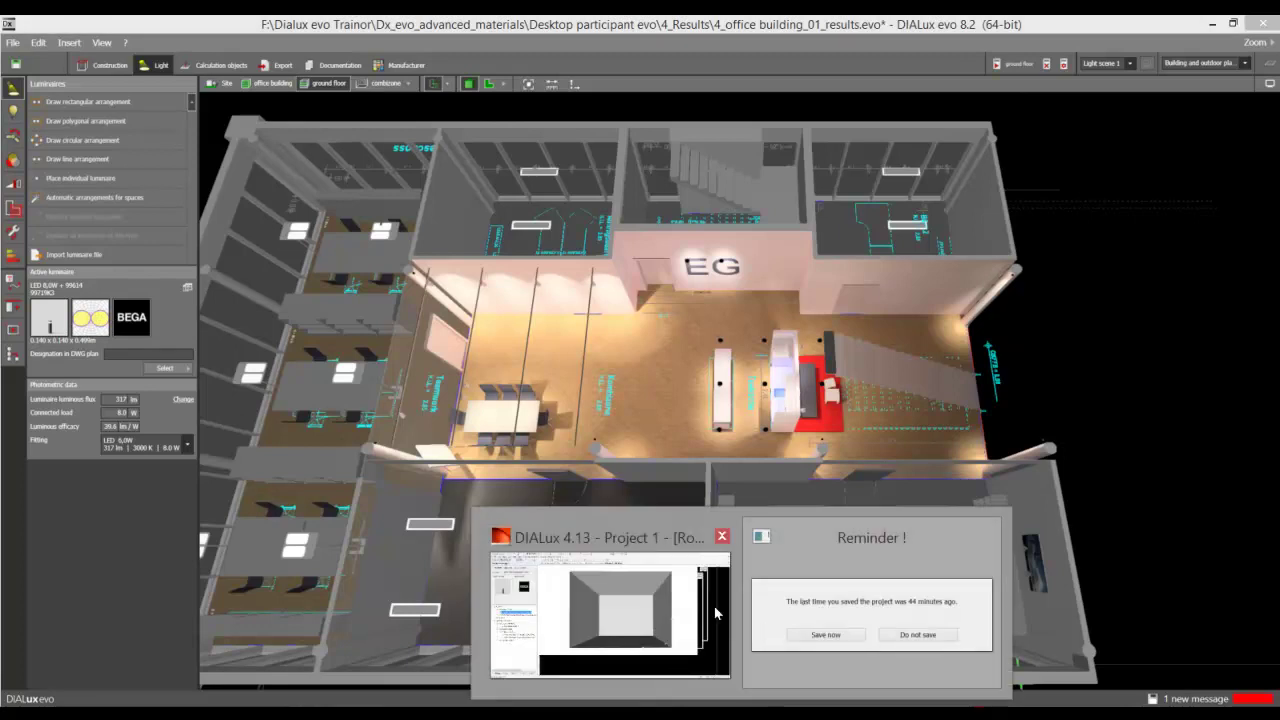
click(597, 556)
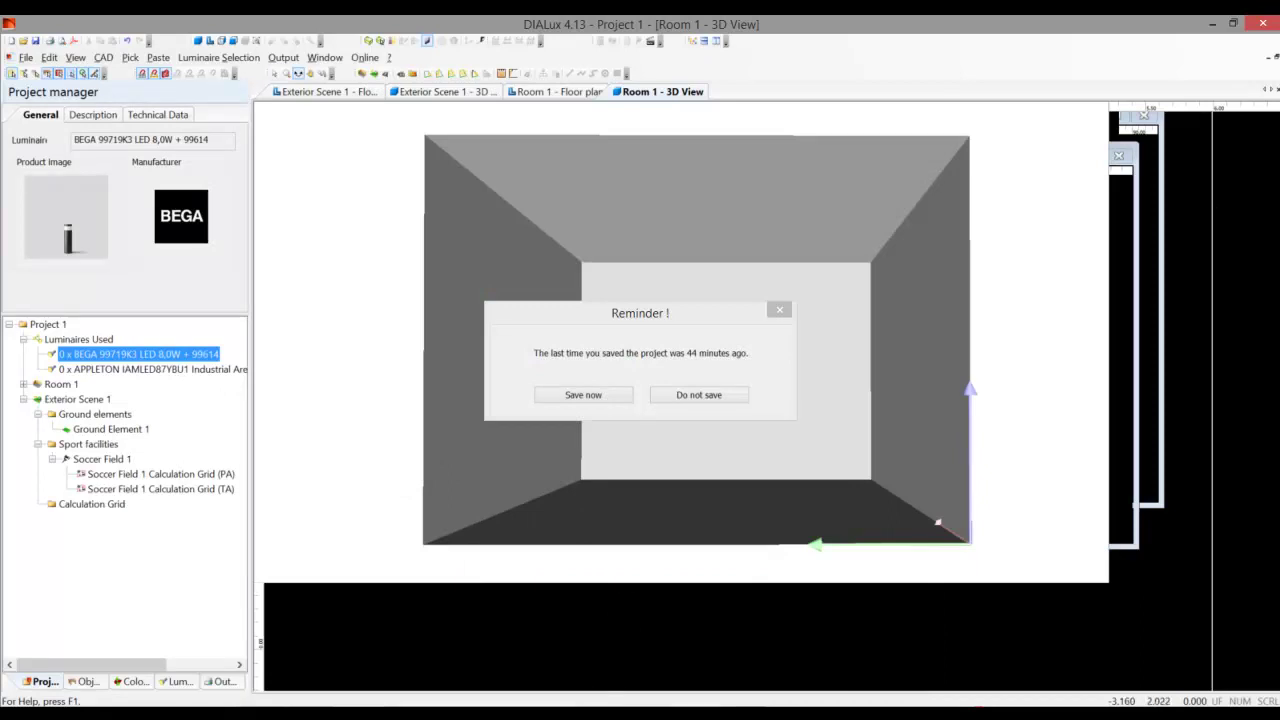
key(alt+Tab)
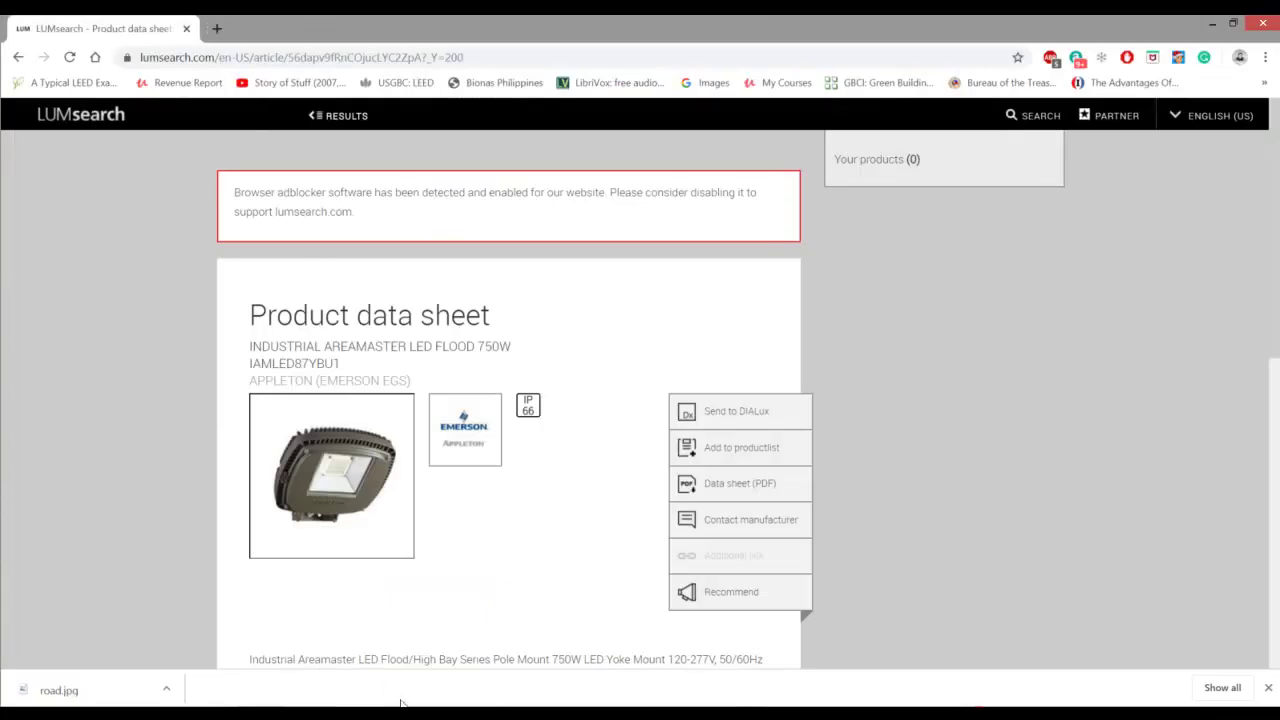
- Return to the Messenger chat about designing a three-storey building from an AutoCAD plan
key(alt+Tab)
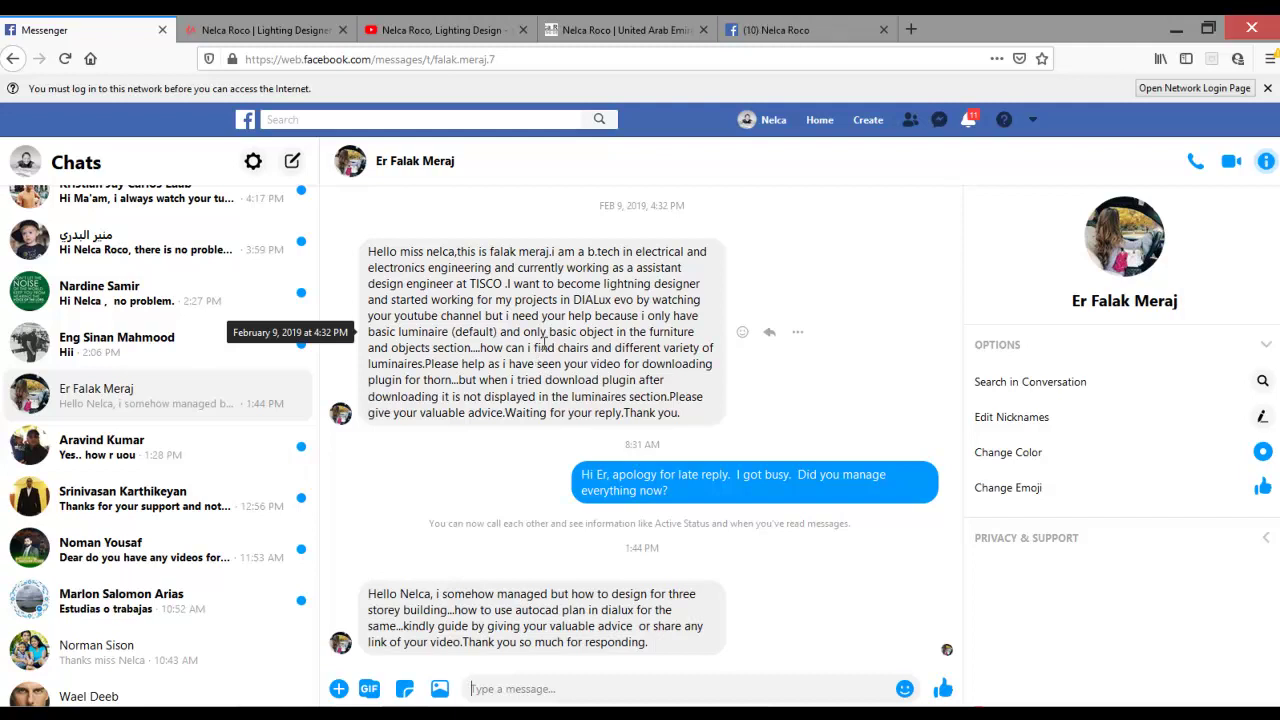
click(443, 30)
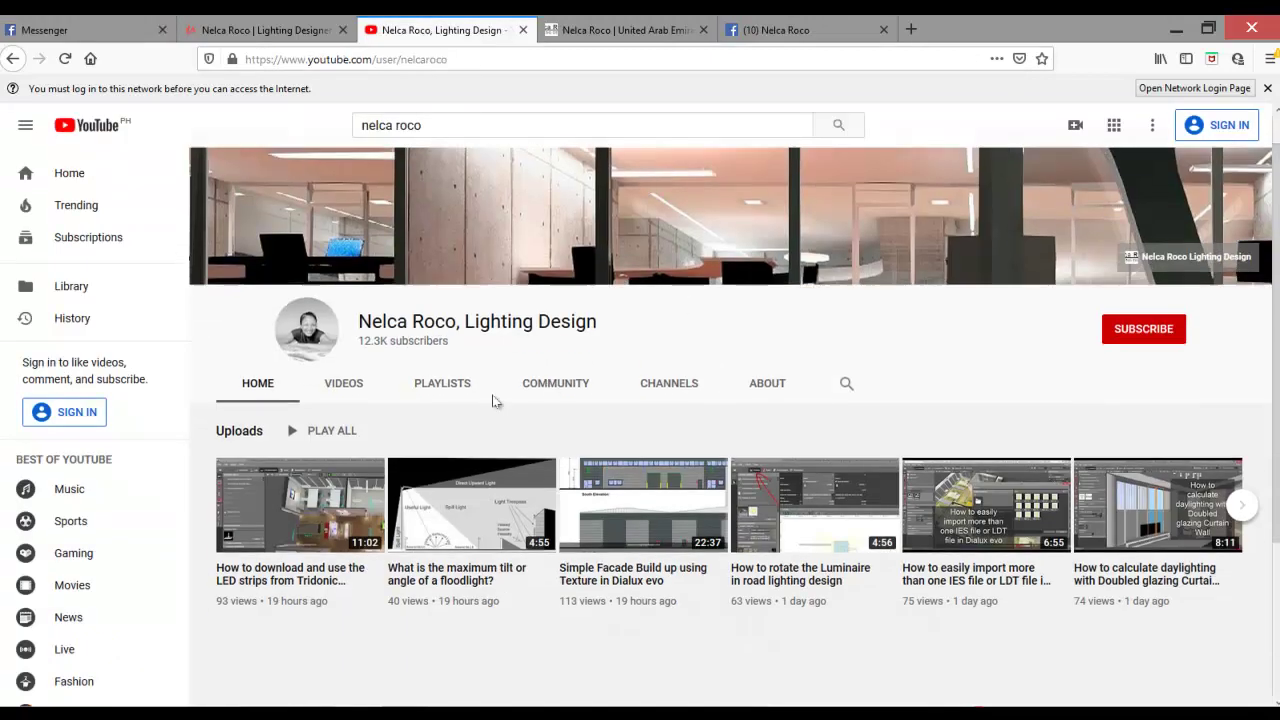
scroll(494, 397, down, 1)
click(343, 340)
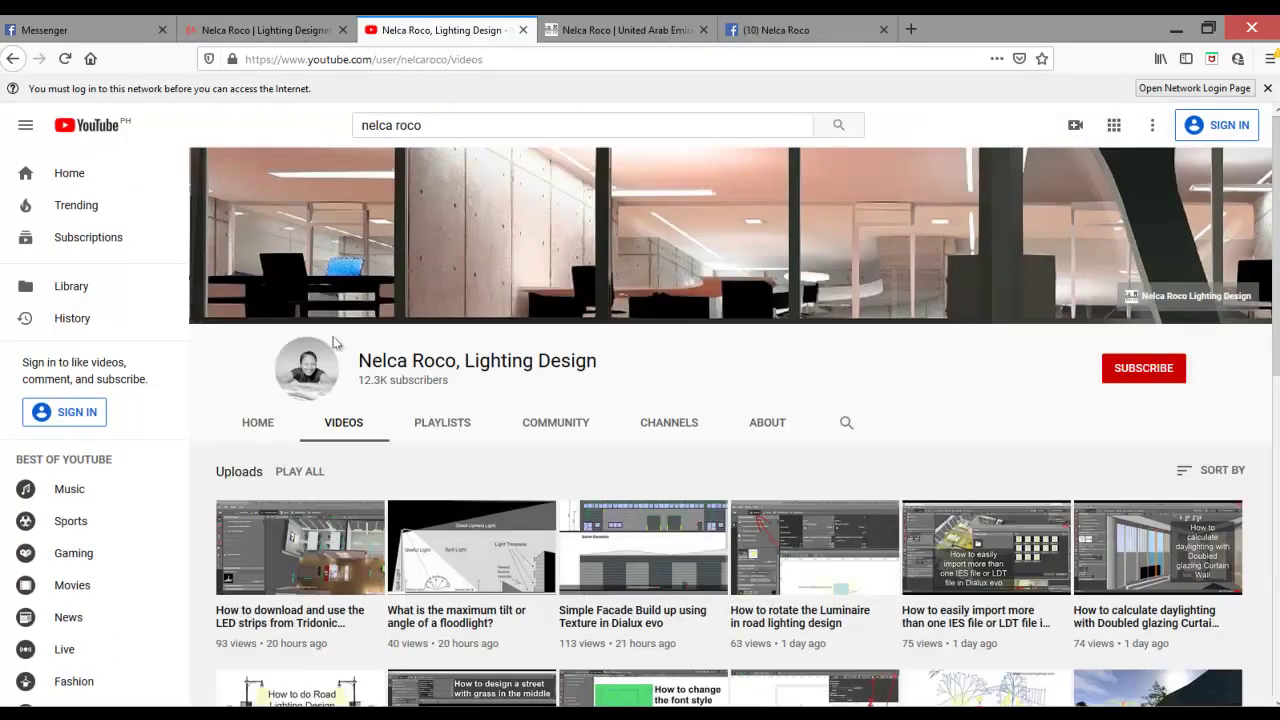
scroll(534, 486, down, 2)
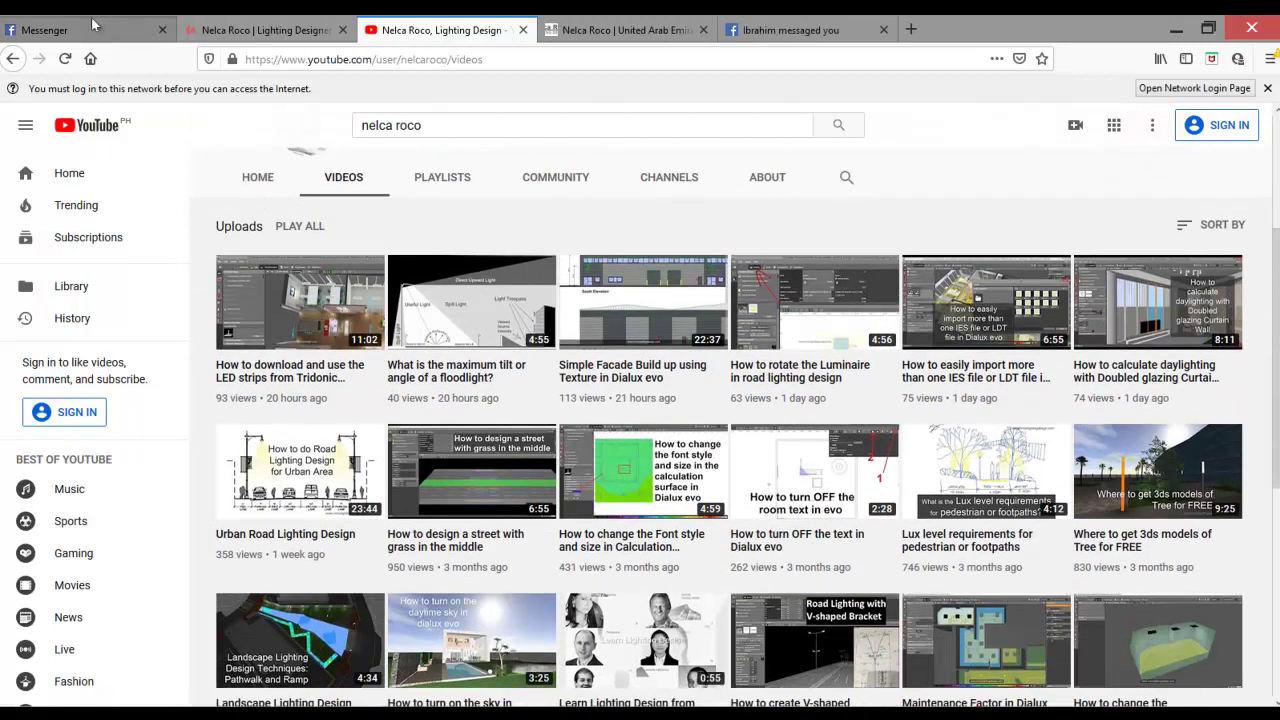
click(60, 30)
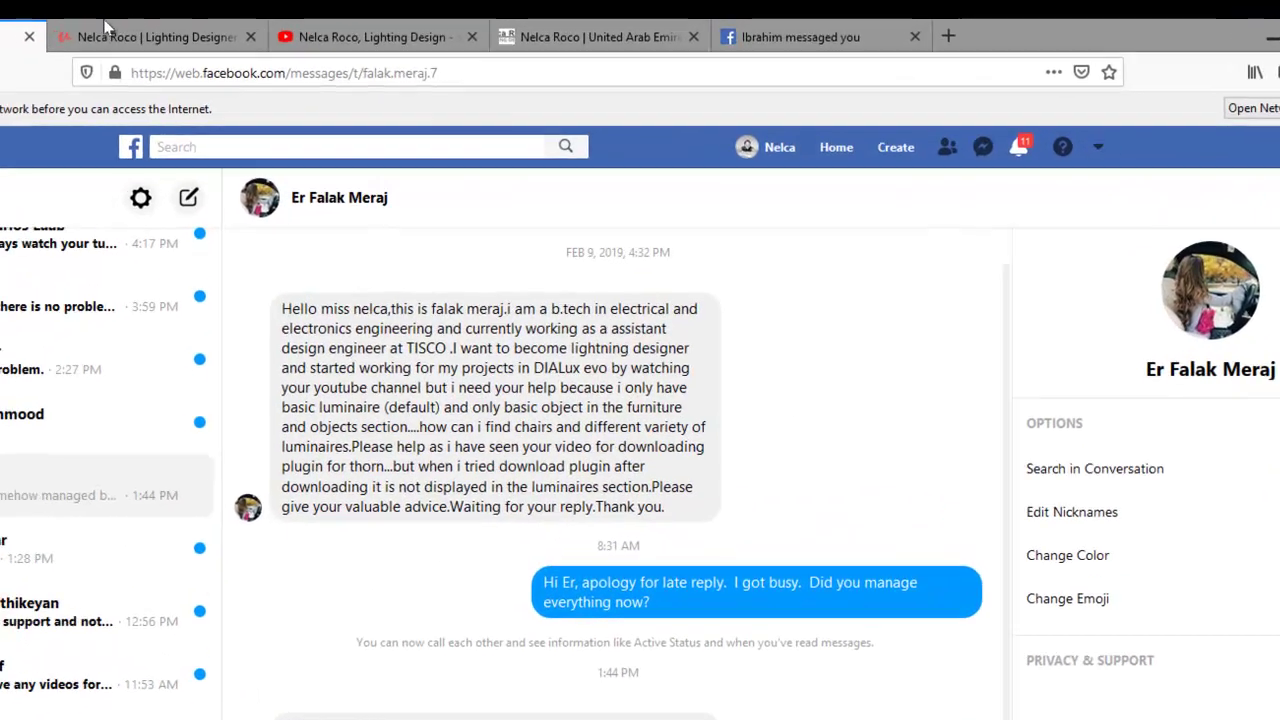
click(204, 28)
mouse_move(544, 324)
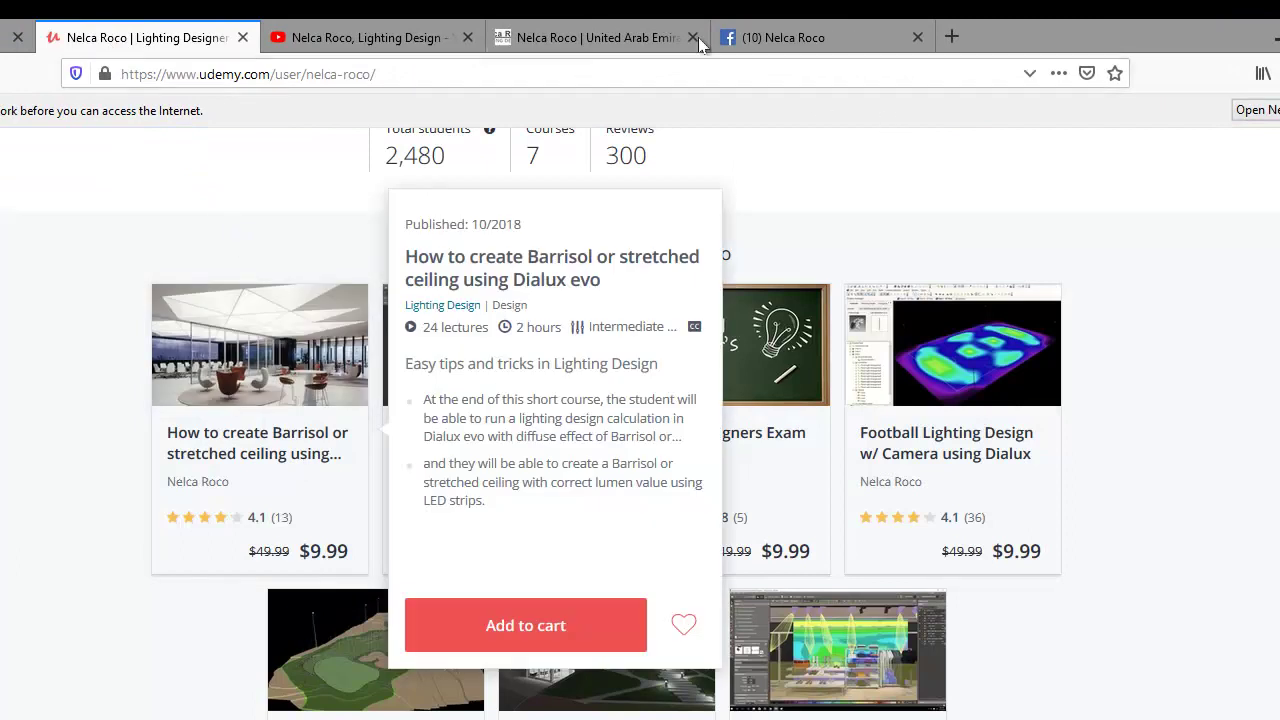
click(601, 35)
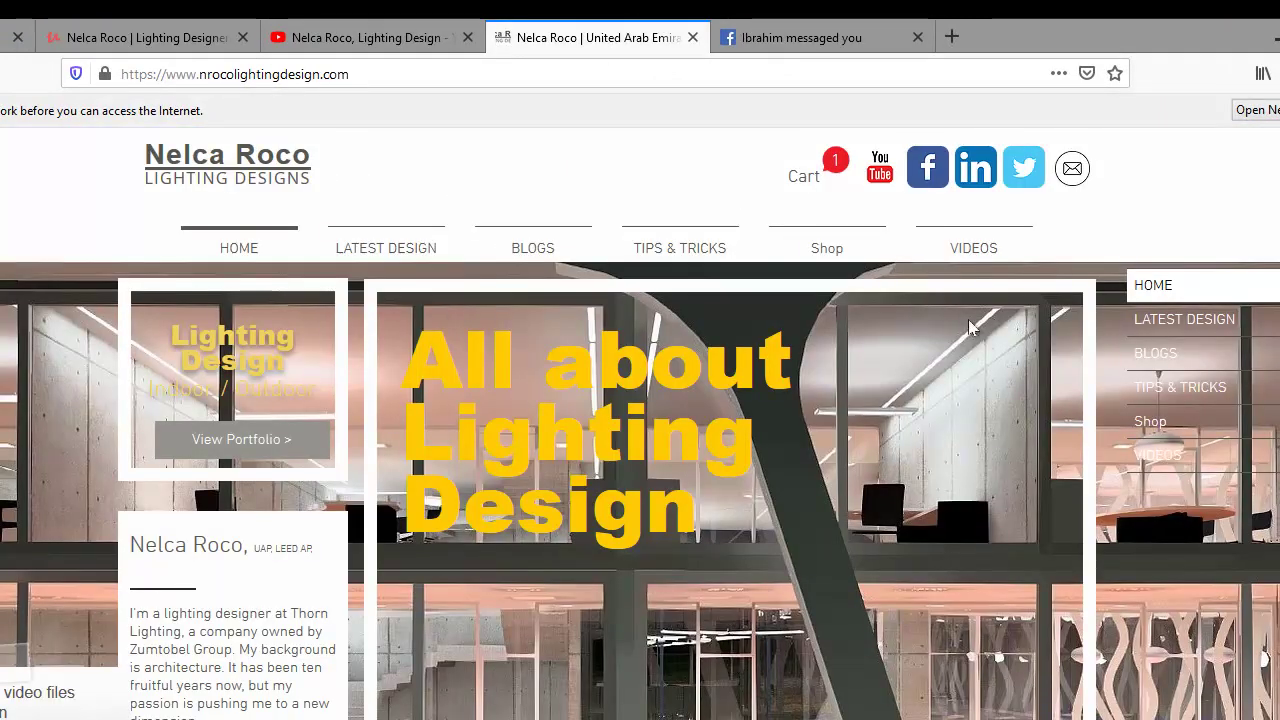
click(357, 37)
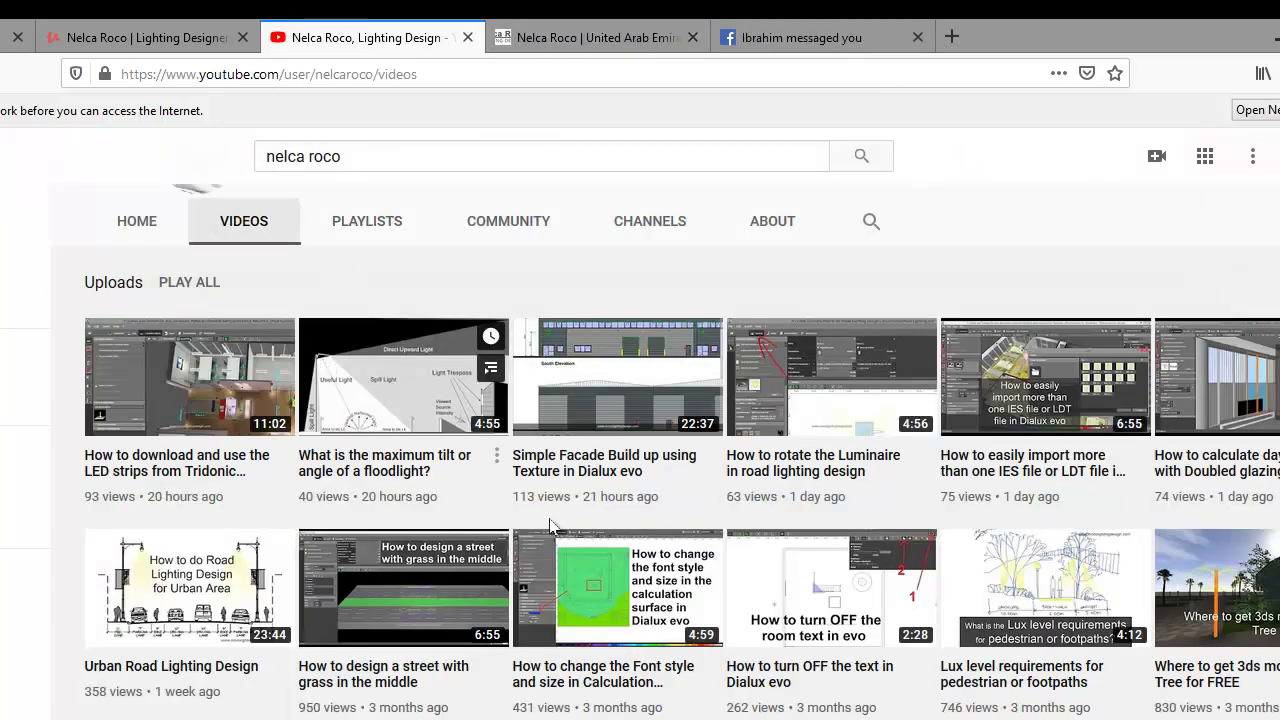
scroll(670, 578, up, 3)
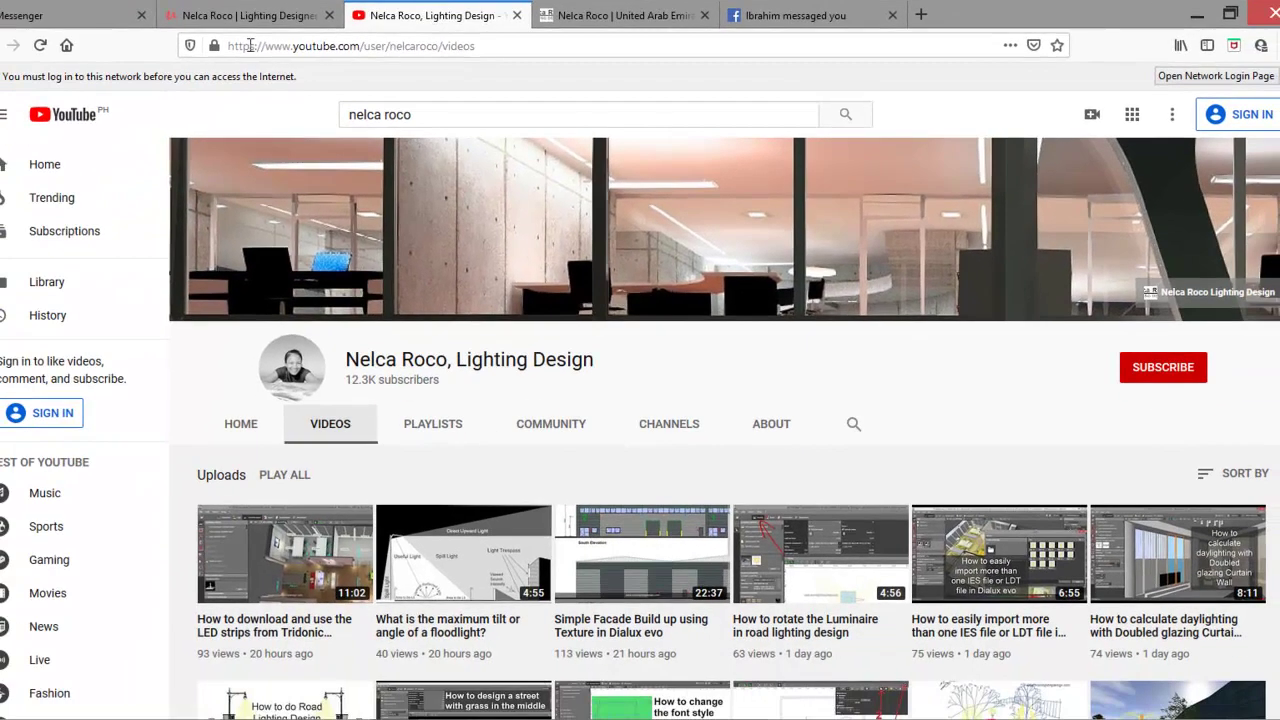
click(253, 17)
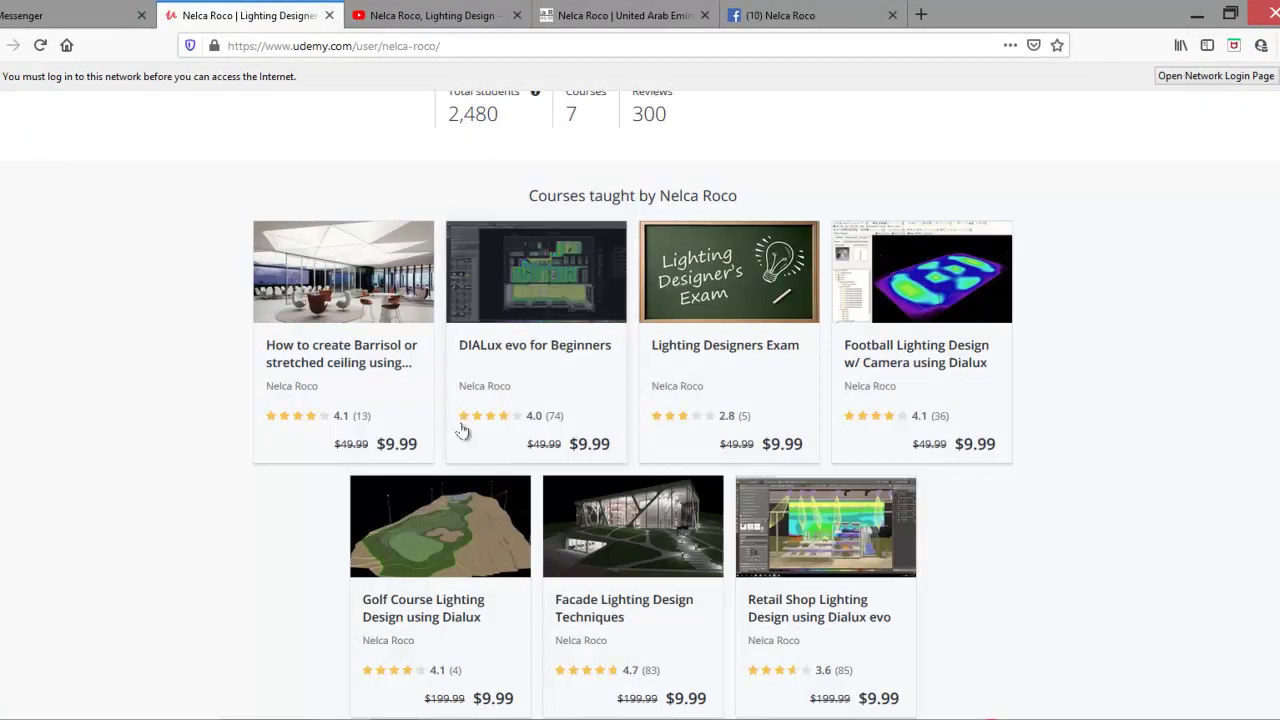
mouse_move(355, 425)
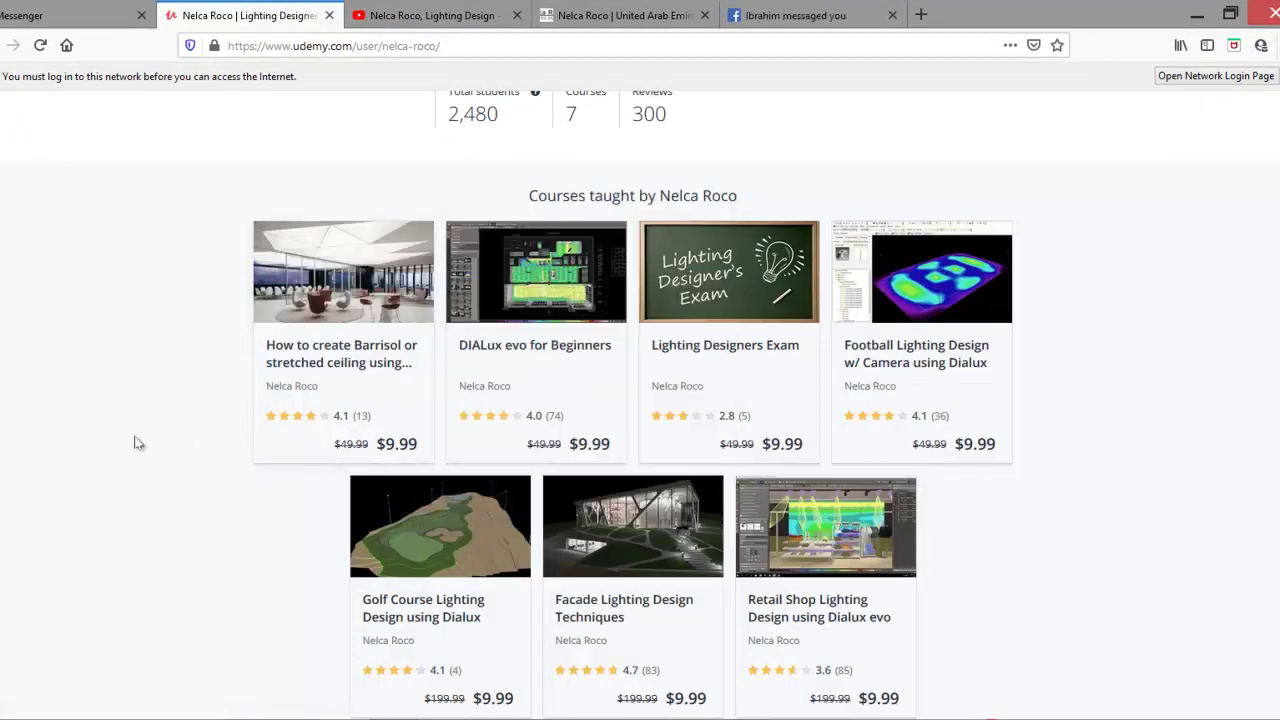
scroll(134, 441, up, 3)
scroll(140, 444, down, 5)
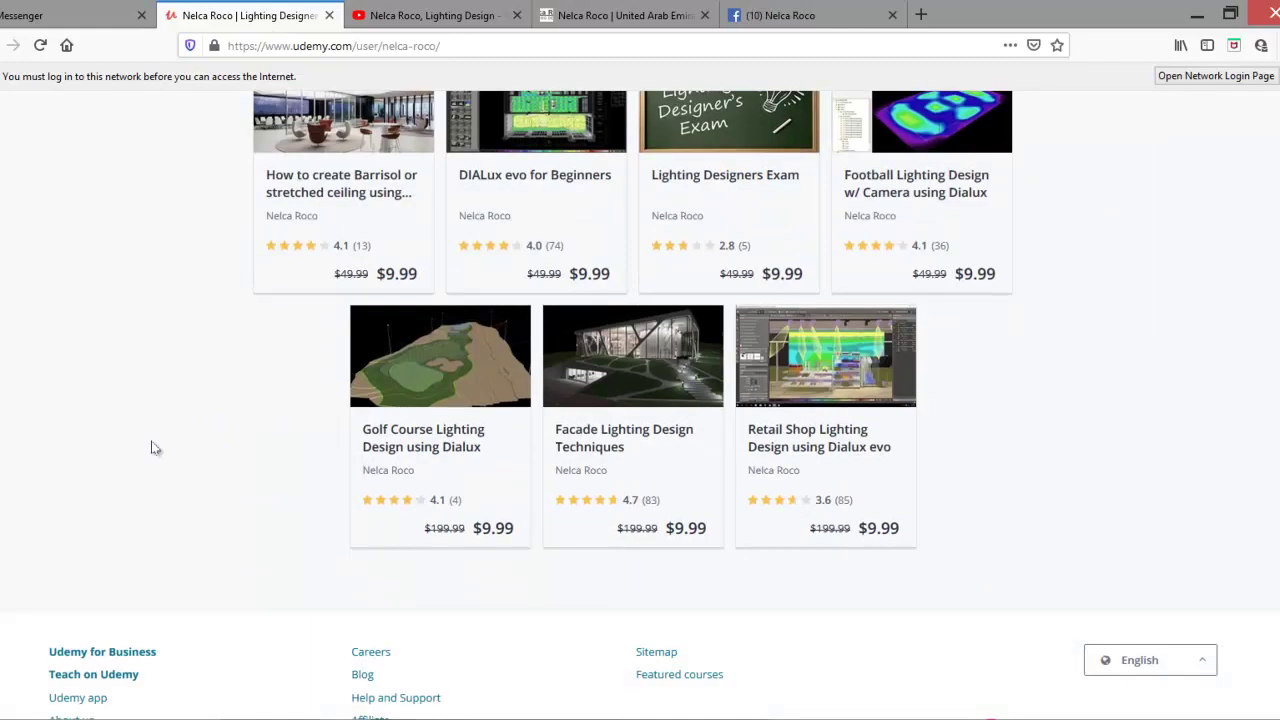
scroll(199, 444, up, 1)
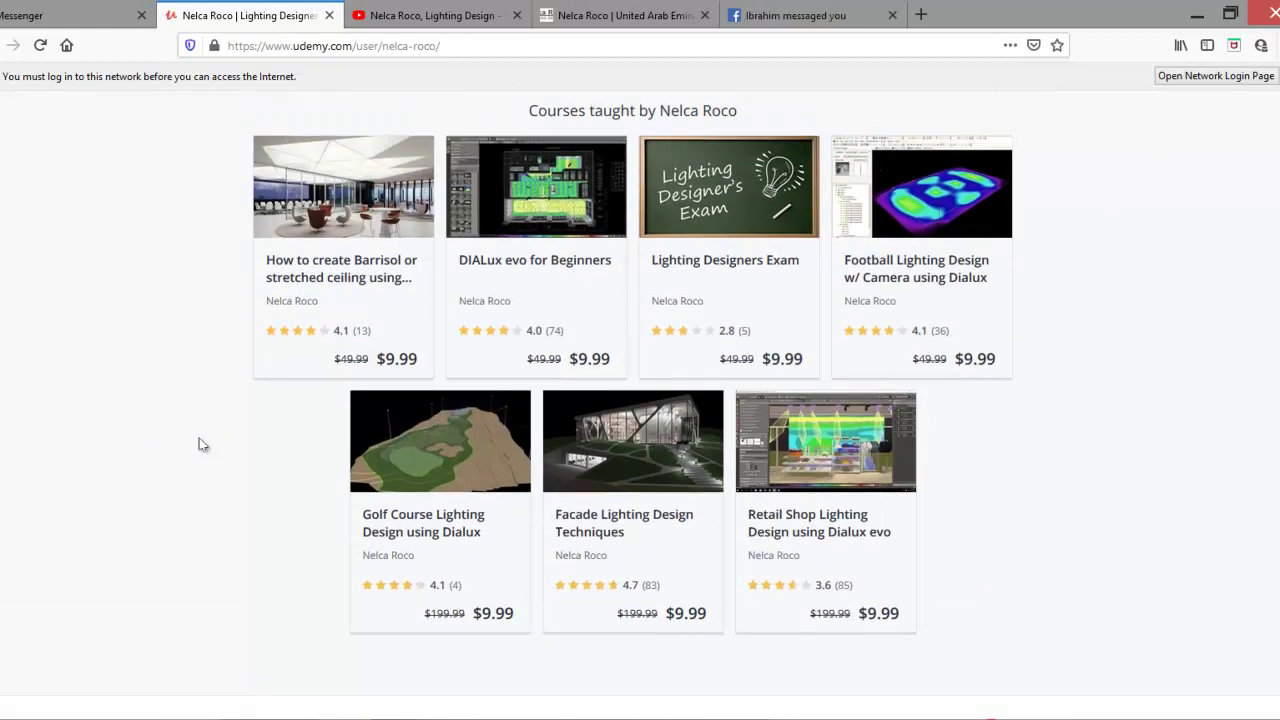
scroll(199, 444, up, 3)
scroll(199, 444, up, 3)
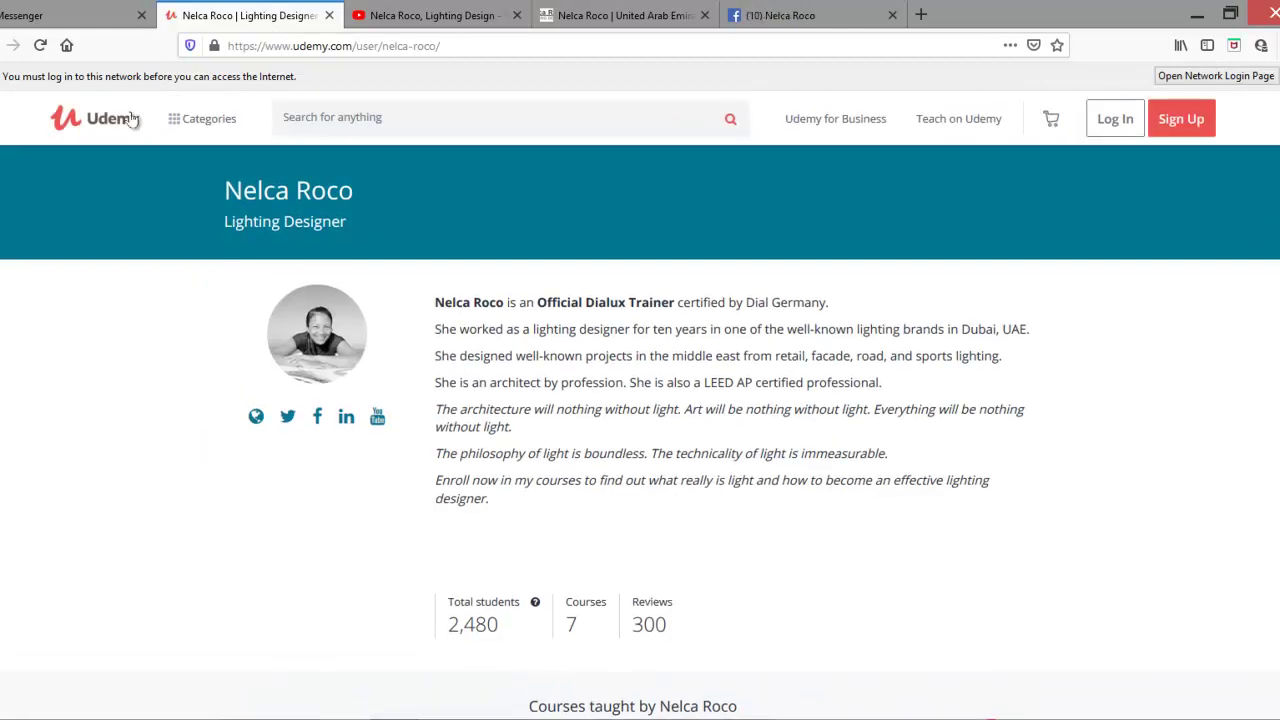
scroll(154, 411, down, 3)
scroll(446, 461, down, 2)
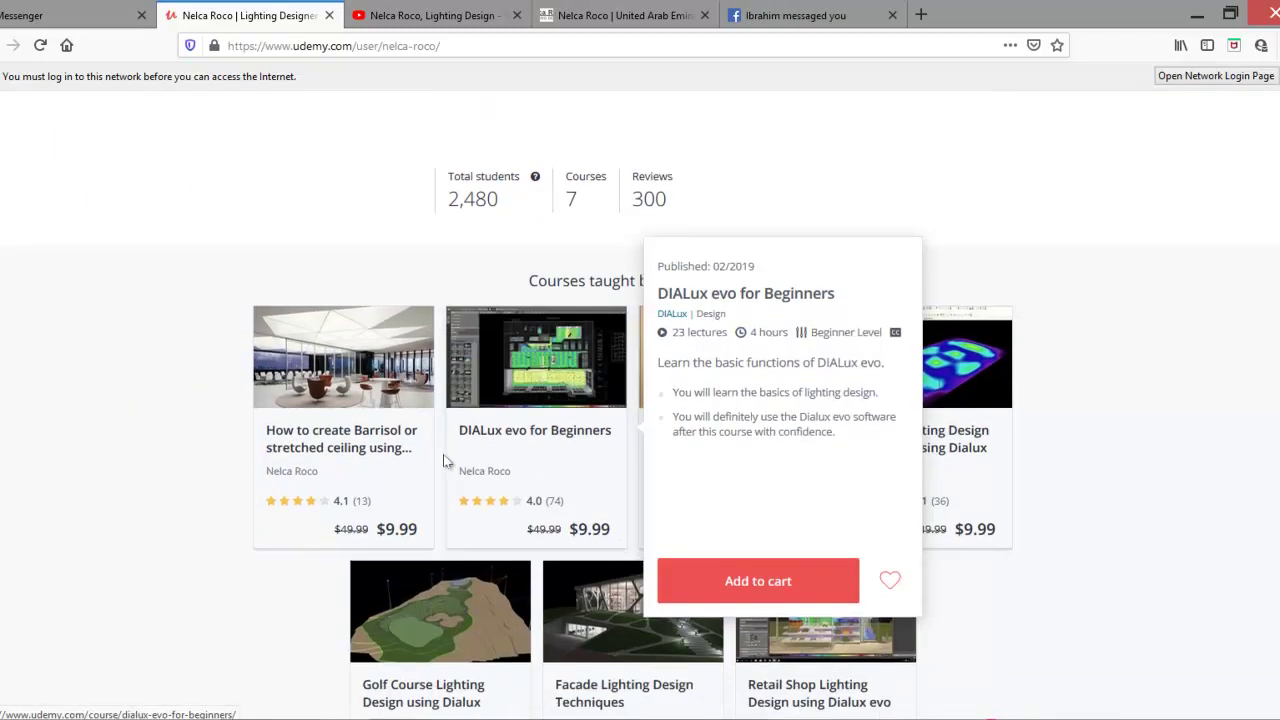
scroll(446, 461, down, 1)
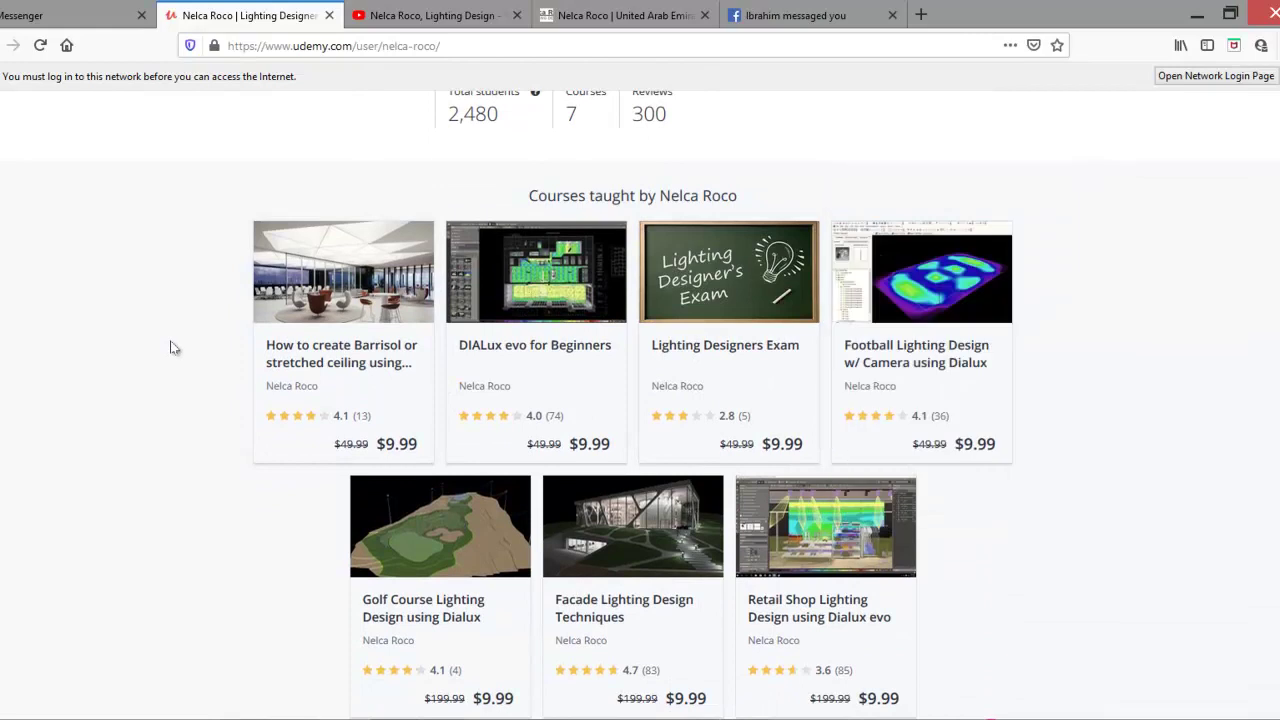
scroll(172, 347, up, 1)
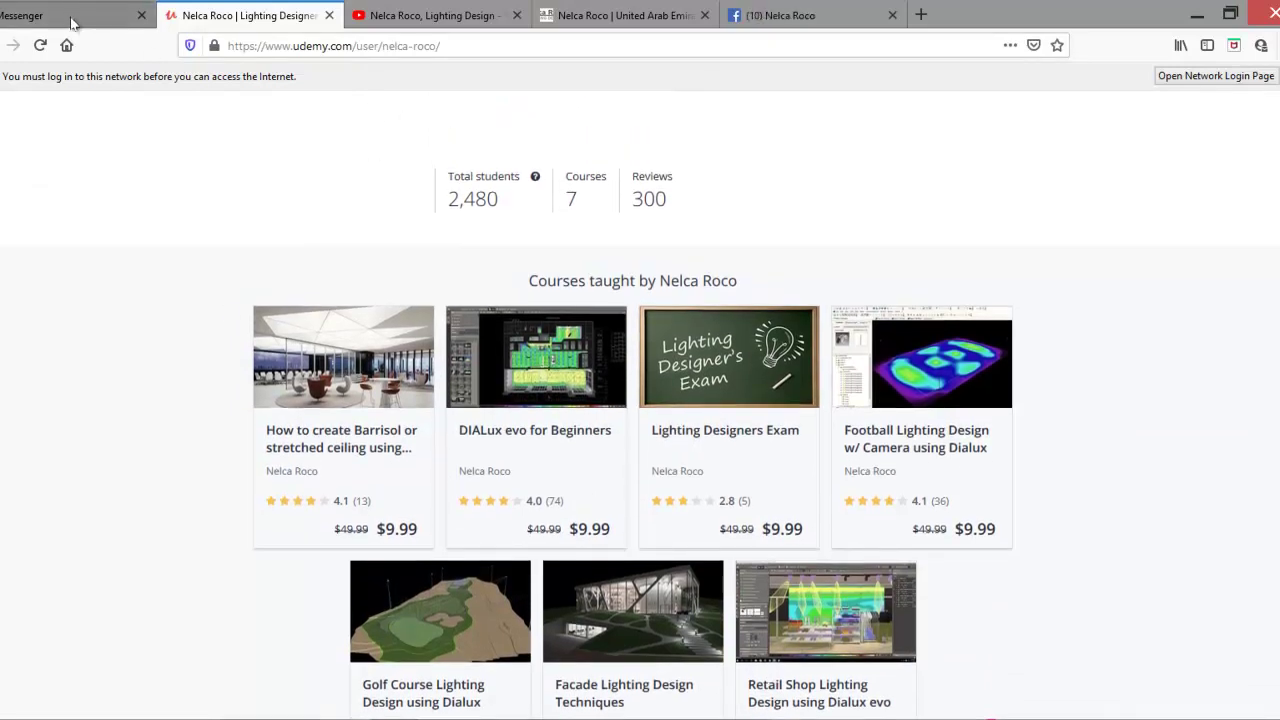
click(68, 20)
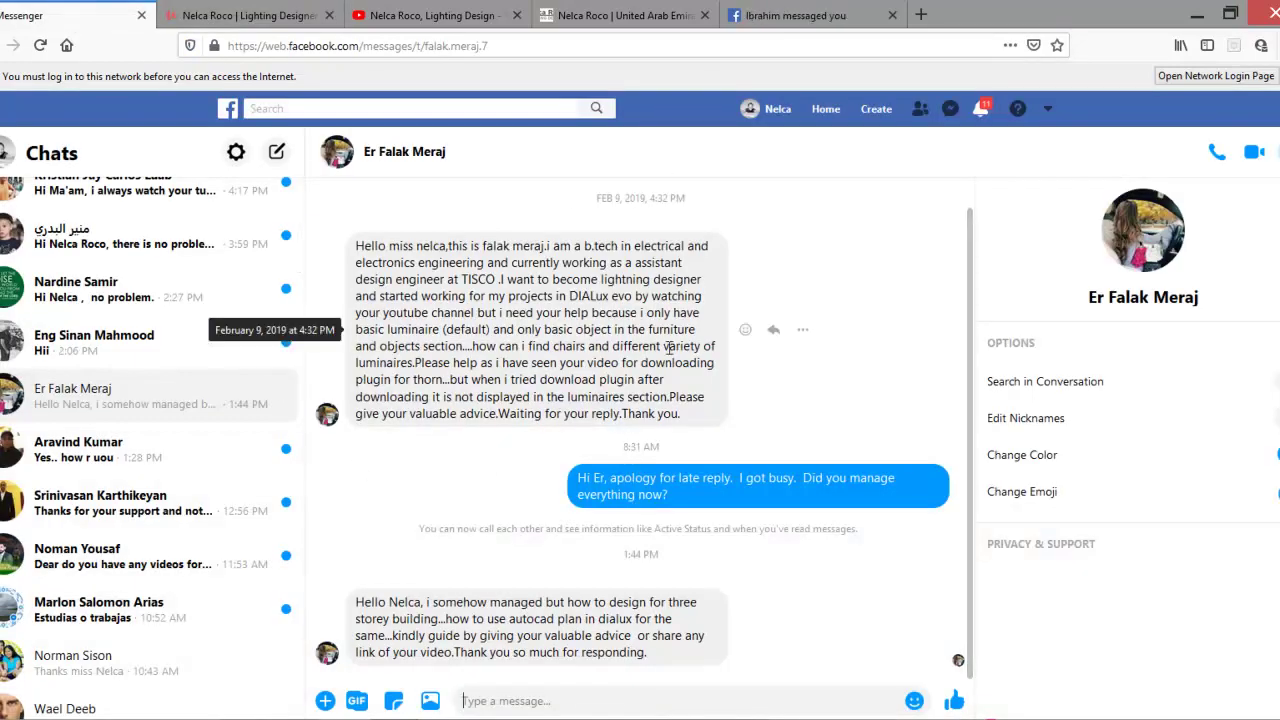